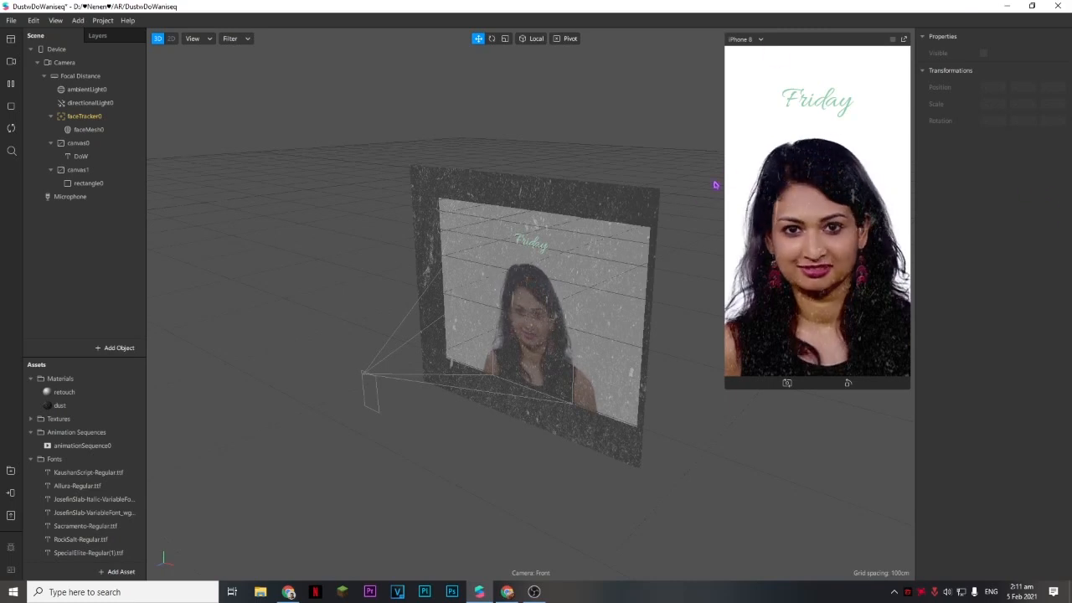
Create a new blank project and widen its window over the existing one
{"action": "left_click_drag", "start_coordinate": [790, 42], "coordinate": [764, 51]}
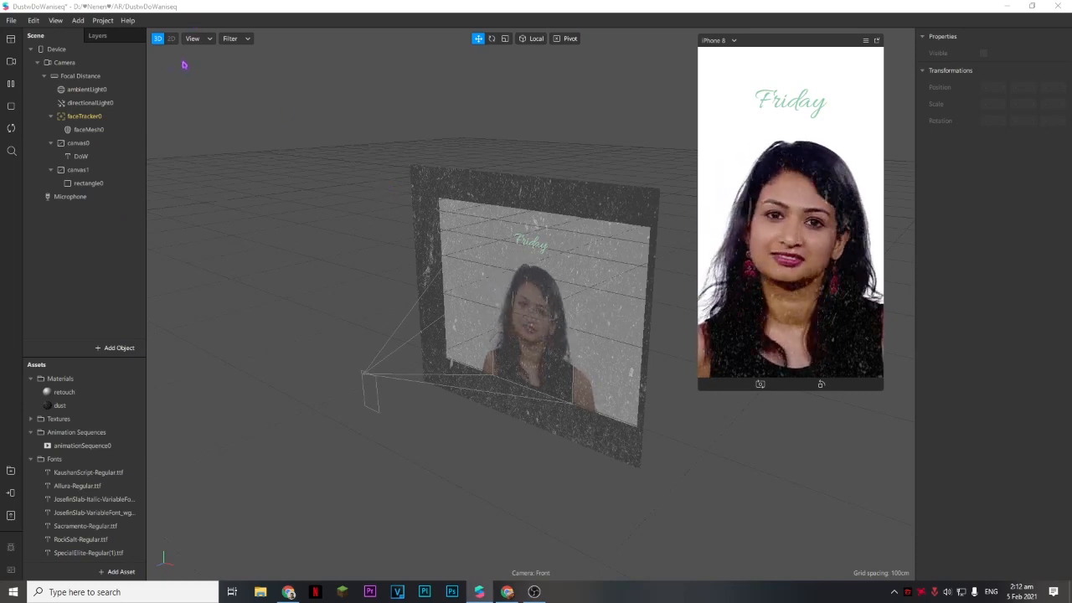
{"action": "left_click", "coordinate": [11, 21]}
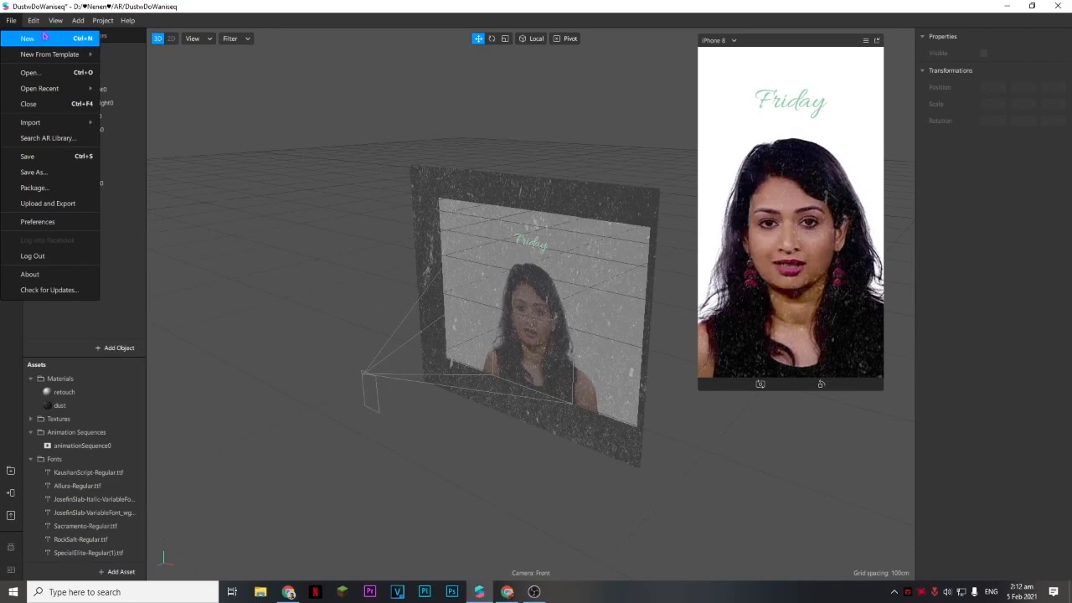
{"action": "left_click", "coordinate": [28, 39]}
{"action": "left_click_drag", "start_coordinate": [630, 69], "coordinate": [538, 71]}
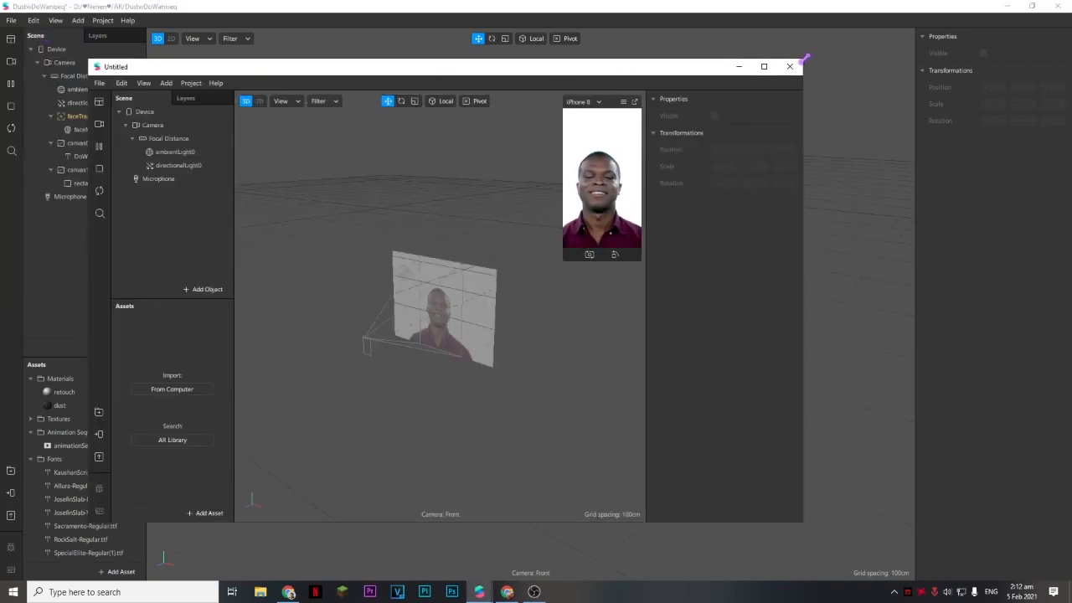
{"action": "left_click_drag", "start_coordinate": [804, 59], "coordinate": [963, 50]}
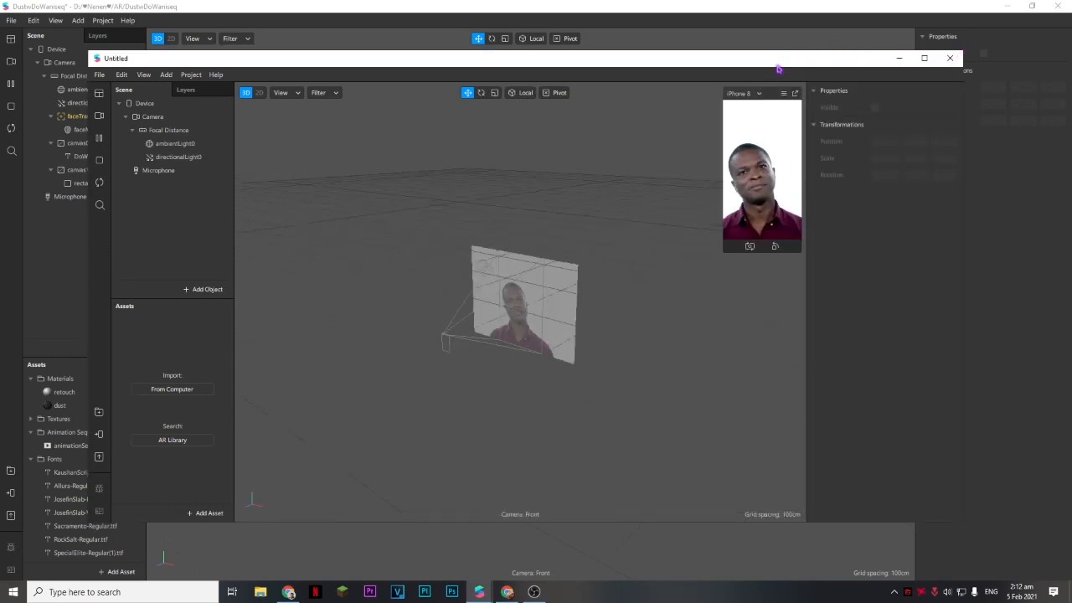
{"action": "left_click_drag", "start_coordinate": [777, 69], "coordinate": [774, 70]}
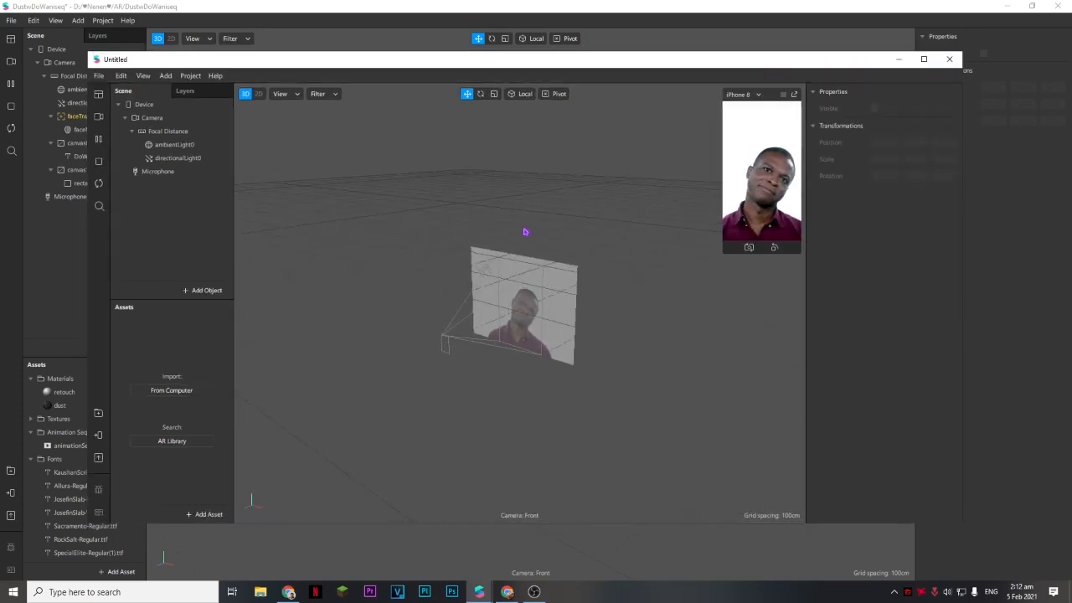
Use the second real-time simulation video, the smiling long-haired woman, as camera feed and maximize the new project's window
{"action": "left_click", "coordinate": [100, 120]}
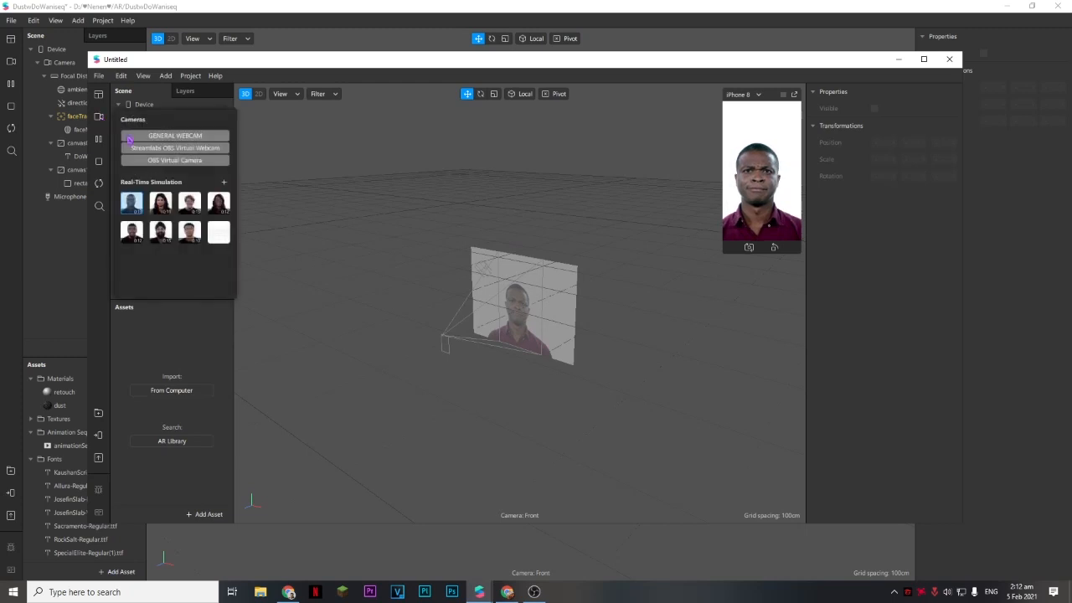
{"action": "left_click", "coordinate": [160, 203]}
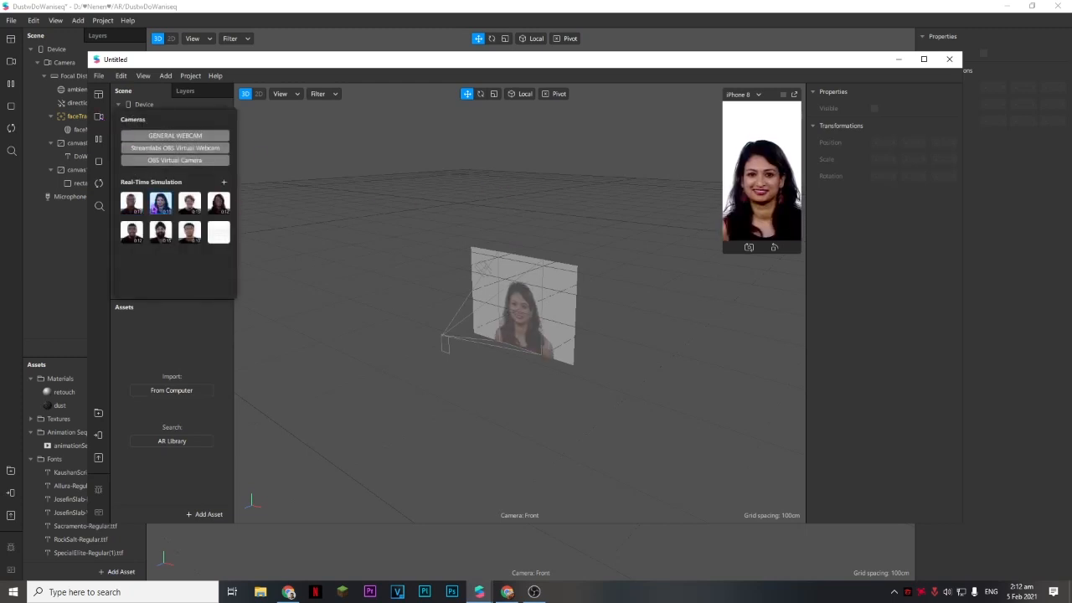
{"action": "left_click", "coordinate": [361, 146]}
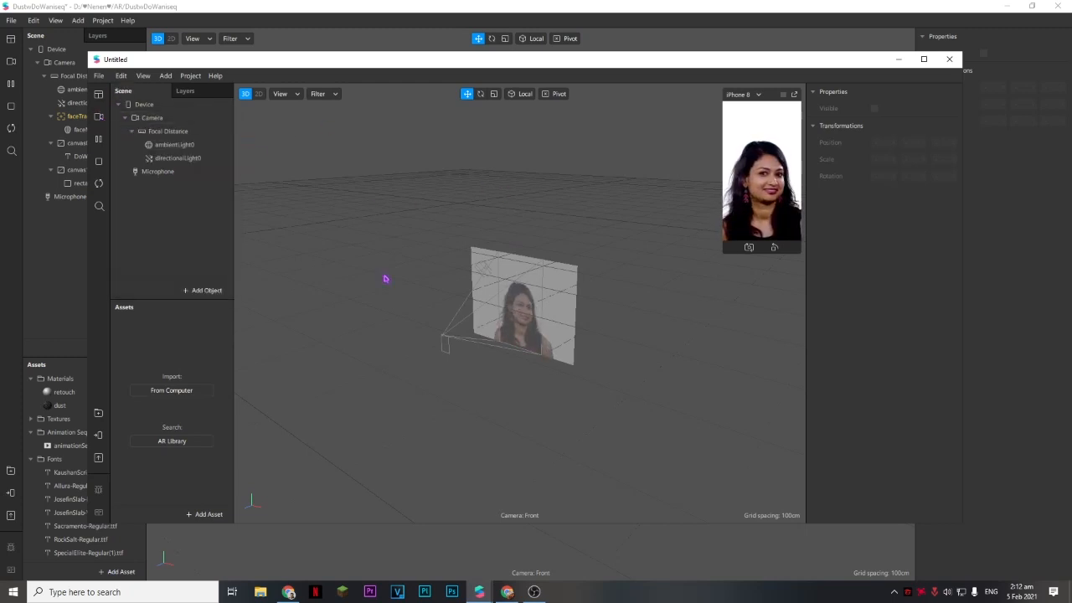
{"action": "left_click_drag", "start_coordinate": [190, 299], "coordinate": [188, 285]}
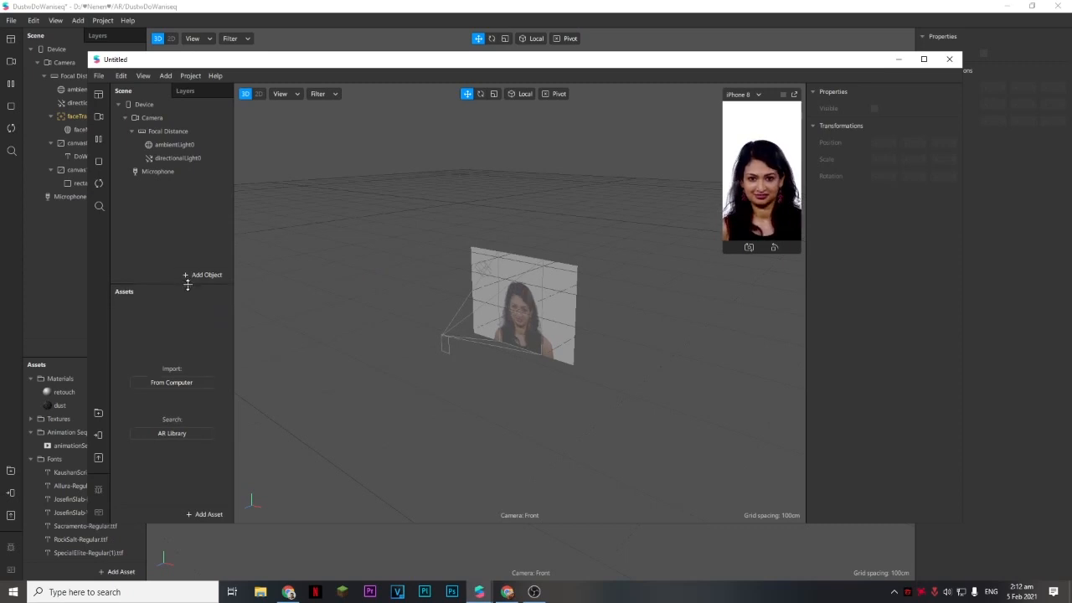
{"action": "left_click", "coordinate": [924, 58]}
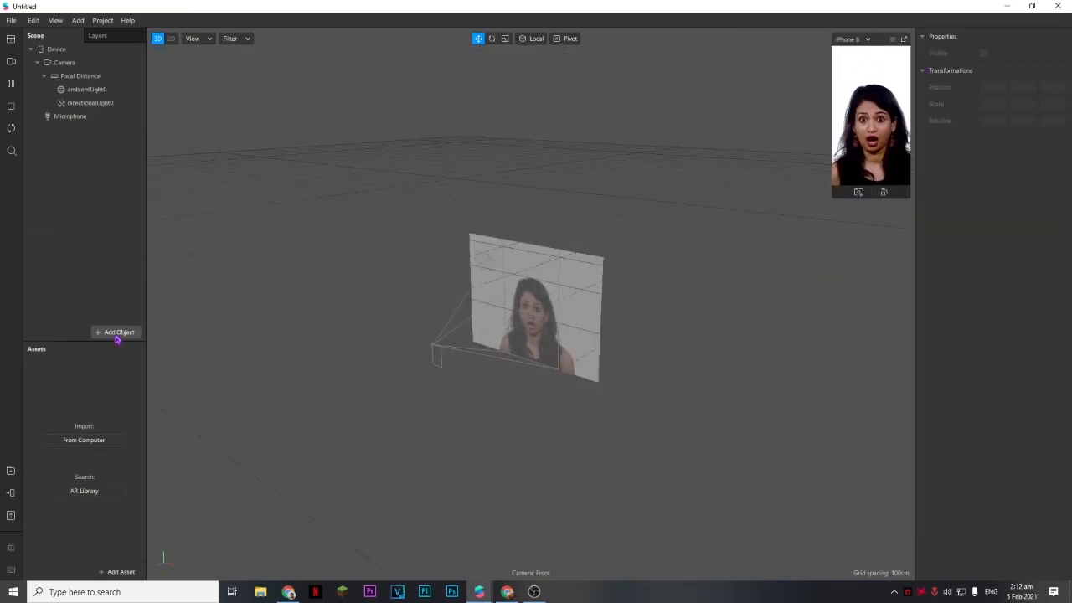
Add a Face Tracker to the scene and enlarge the iPhone 8 preview
{"action": "left_click", "coordinate": [118, 334]}
{"action": "left_click", "coordinate": [323, 314]}
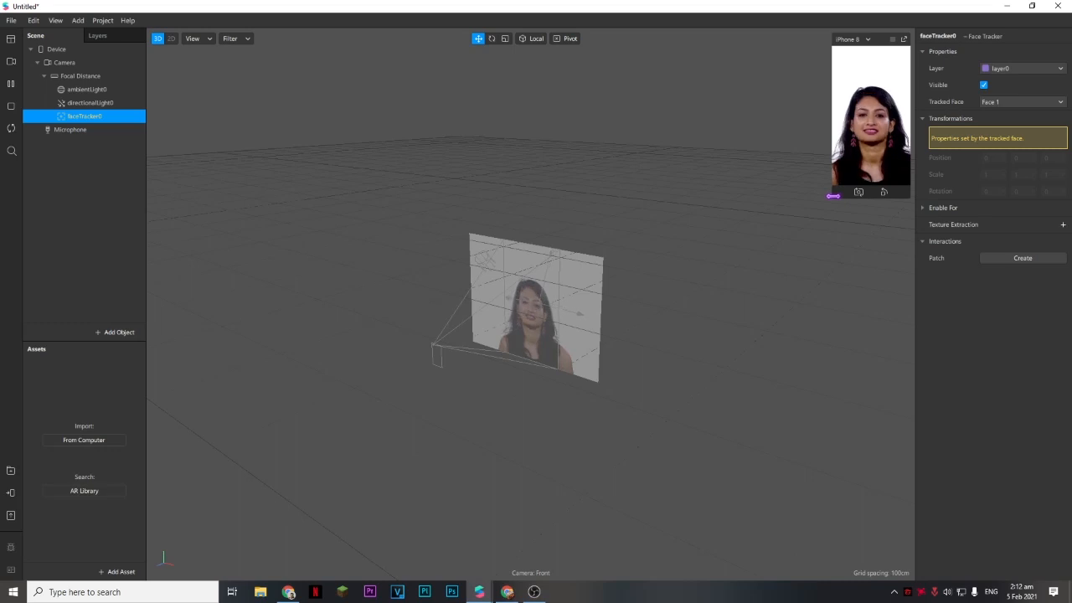
{"action": "left_click_drag", "start_coordinate": [833, 196], "coordinate": [733, 264]}
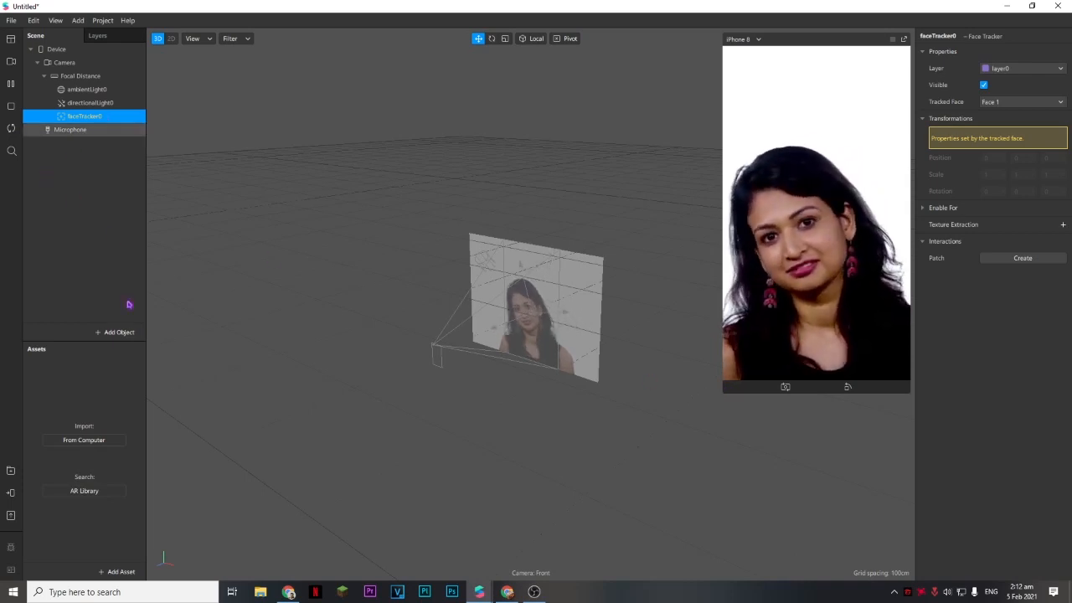
Add a Face Mesh as a child of the face tracker and assign it a new material
{"action": "right_click", "coordinate": [121, 117]}
{"action": "mouse_move", "coordinate": [180, 125]}
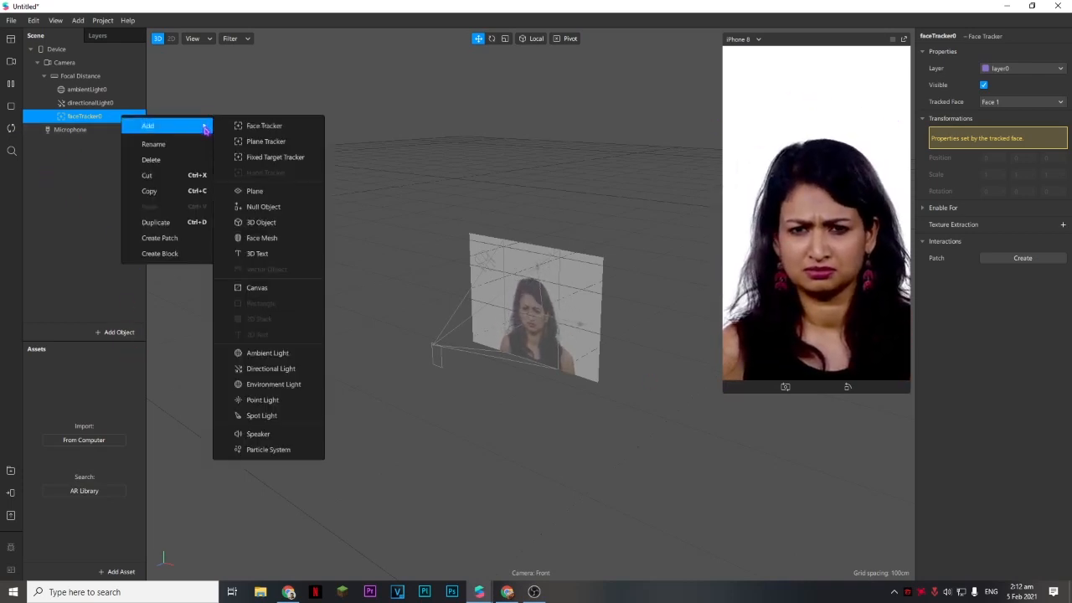
{"action": "left_click", "coordinate": [284, 242]}
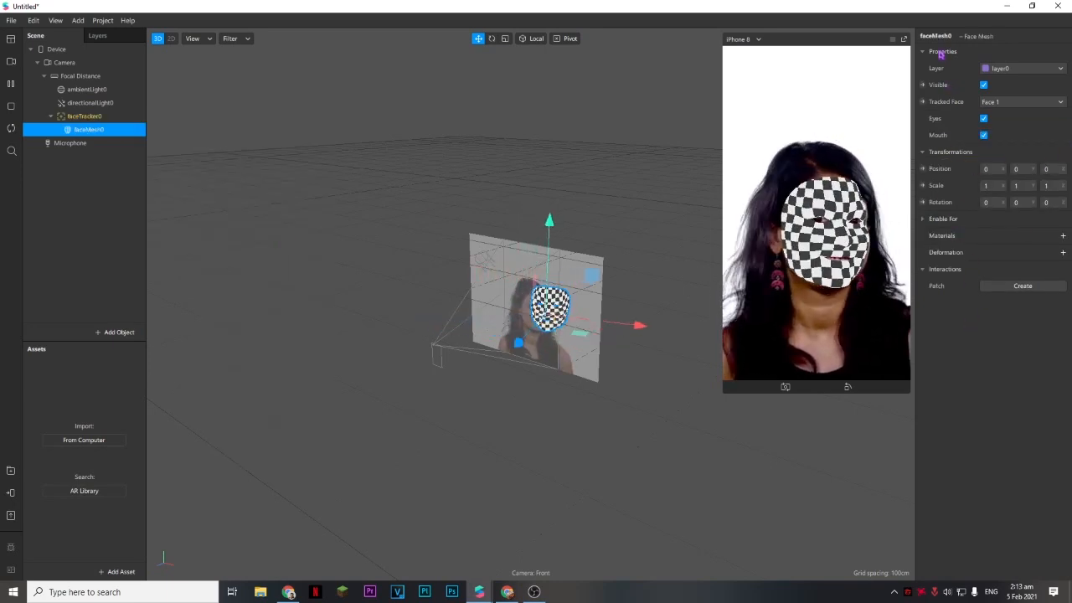
{"action": "left_click", "coordinate": [1063, 236]}
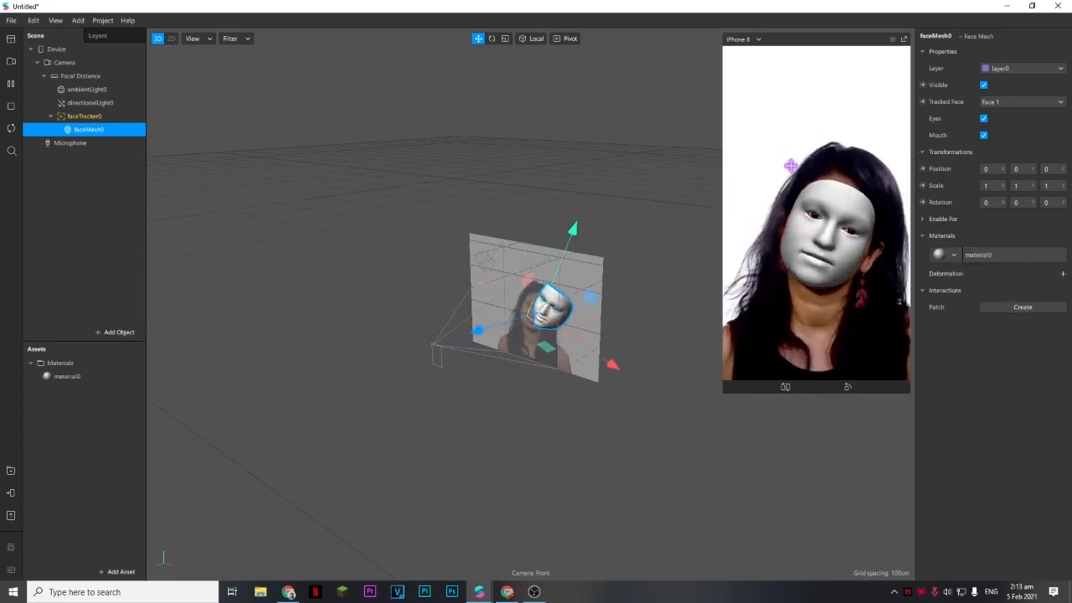
Set the face mesh material's shader type to Retouching
{"action": "left_click", "coordinate": [121, 379]}
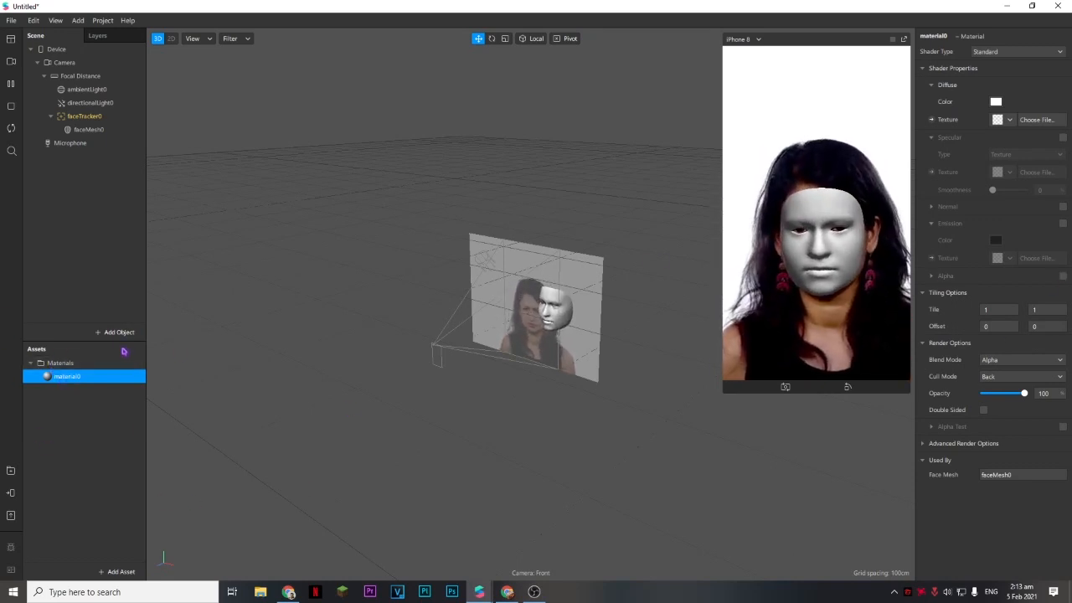
{"action": "left_click_drag", "start_coordinate": [83, 341], "coordinate": [88, 296]}
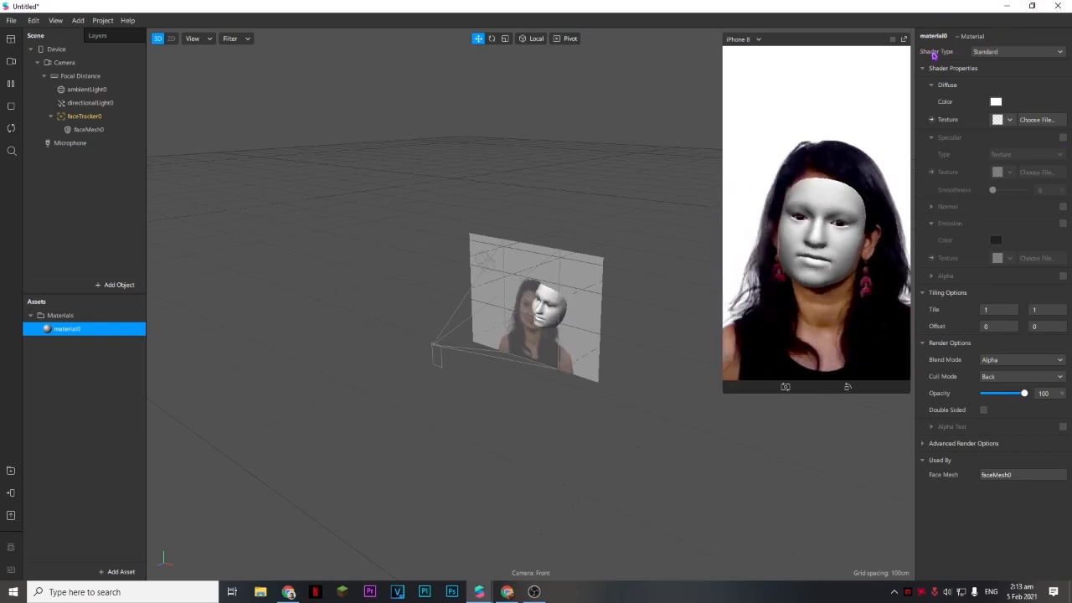
{"action": "left_click", "coordinate": [1026, 53]}
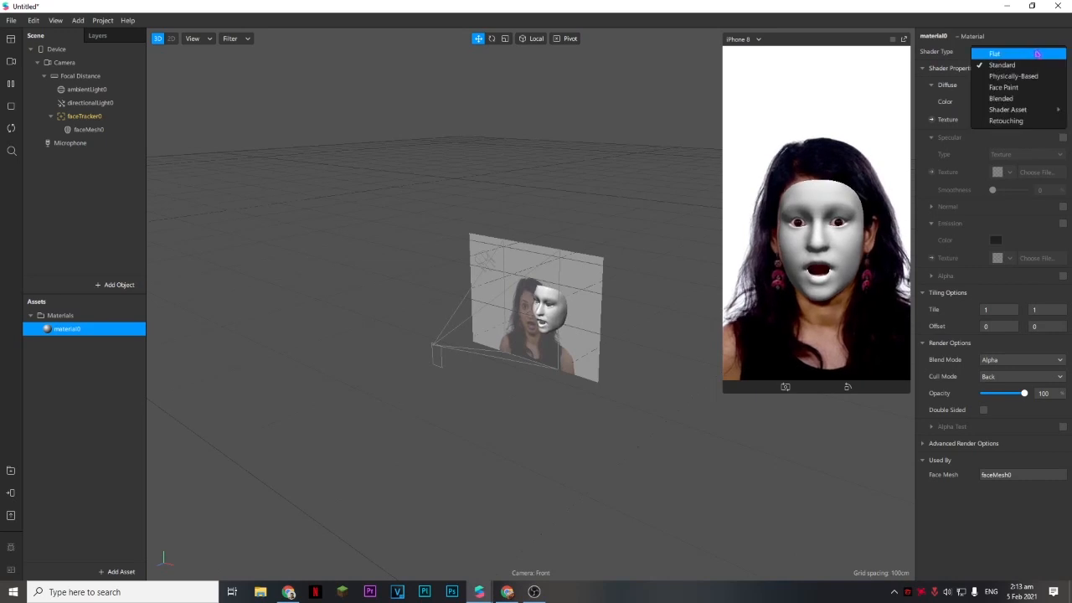
{"action": "left_click", "coordinate": [1027, 121]}
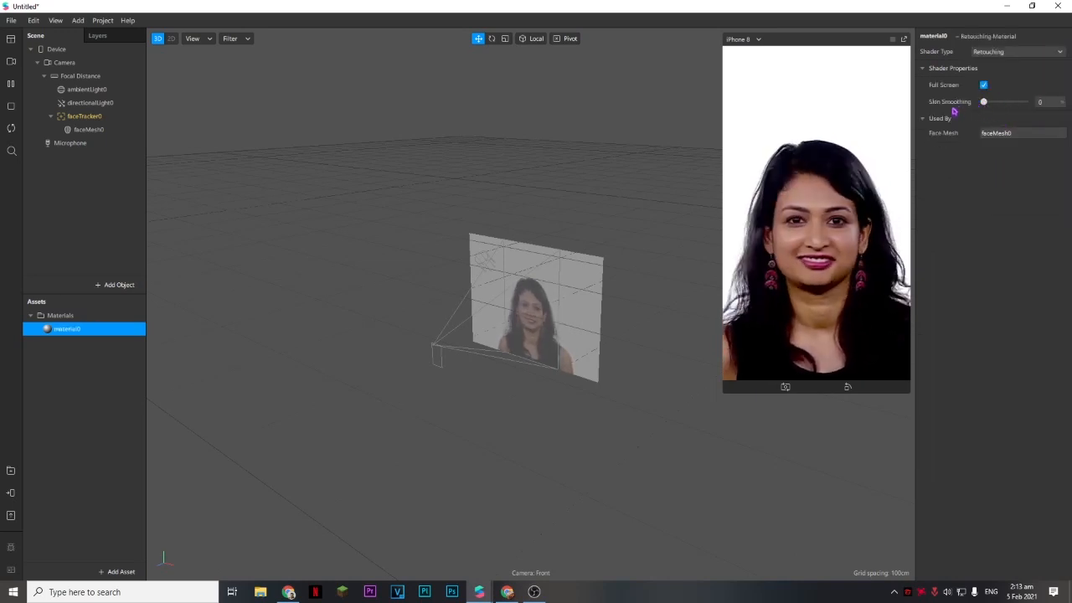
Set the retouching material's Skin Smoothing to 50
{"action": "mouse_move", "coordinate": [1004, 101]}
{"action": "left_mouse_down"}
{"action": "mouse_move", "coordinate": [1059, 102]}
{"action": "mouse_move", "coordinate": [983, 104]}
{"action": "mouse_move", "coordinate": [1013, 101]}
{"action": "left_mouse_up"}
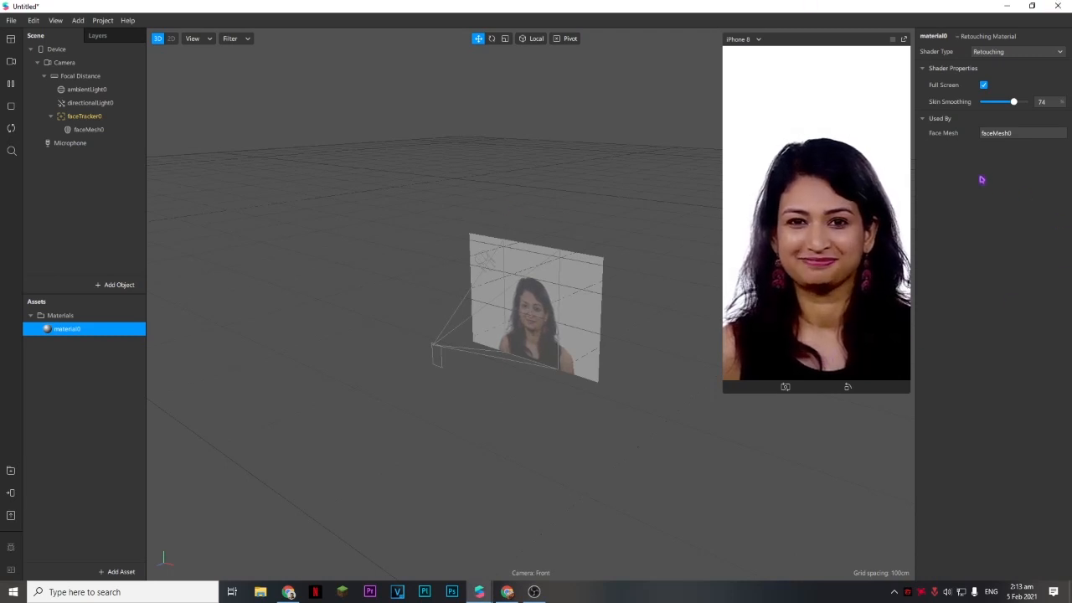
{"action": "left_click_drag", "start_coordinate": [1014, 103], "coordinate": [1005, 105]}
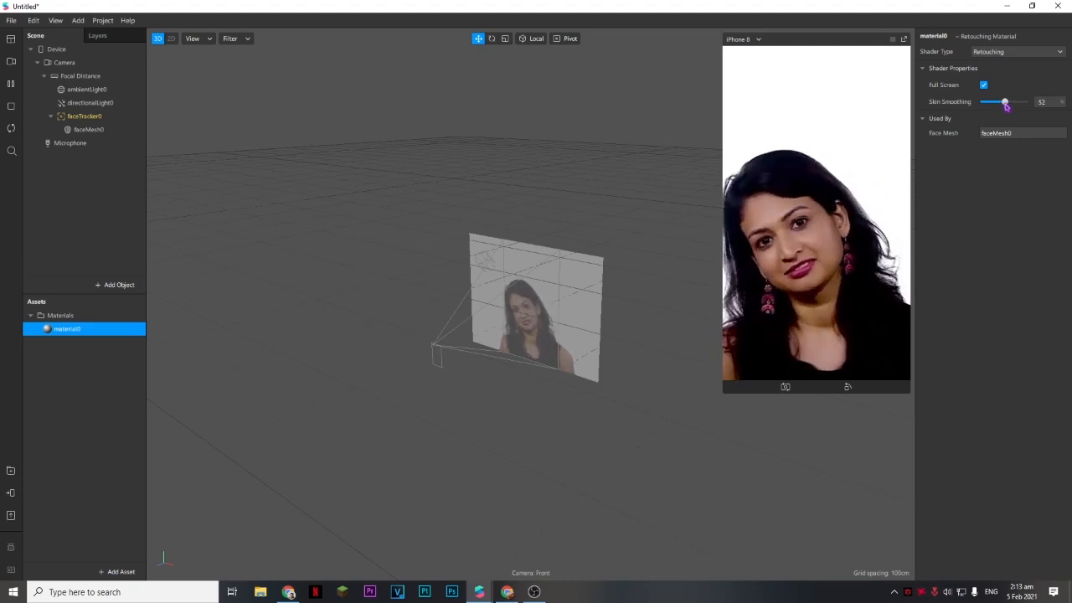
{"action": "left_click", "coordinate": [1048, 102]}
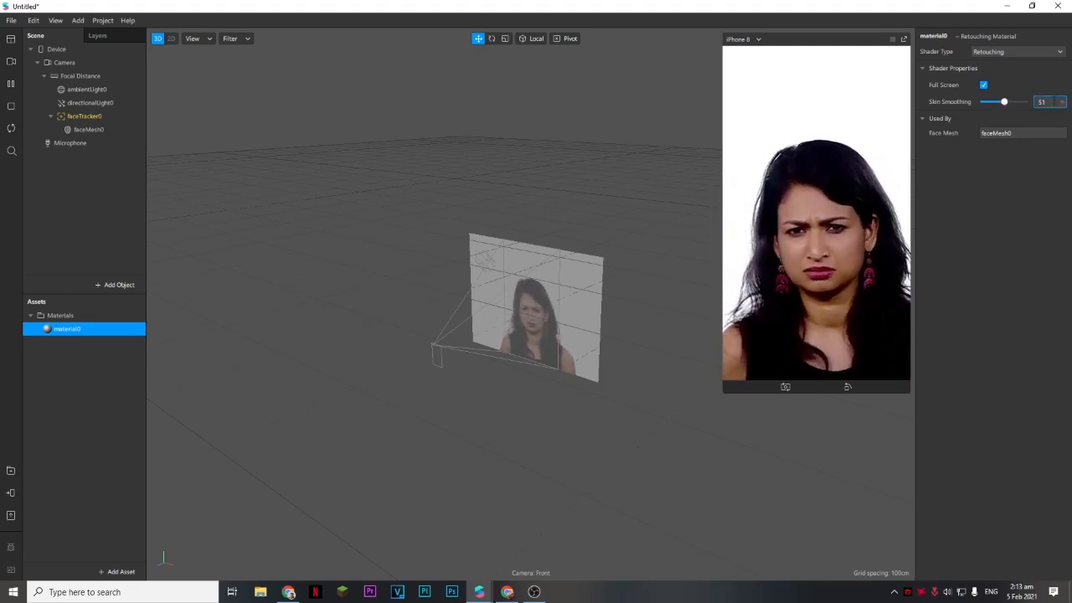
{"action": "key", "text": "Return"}
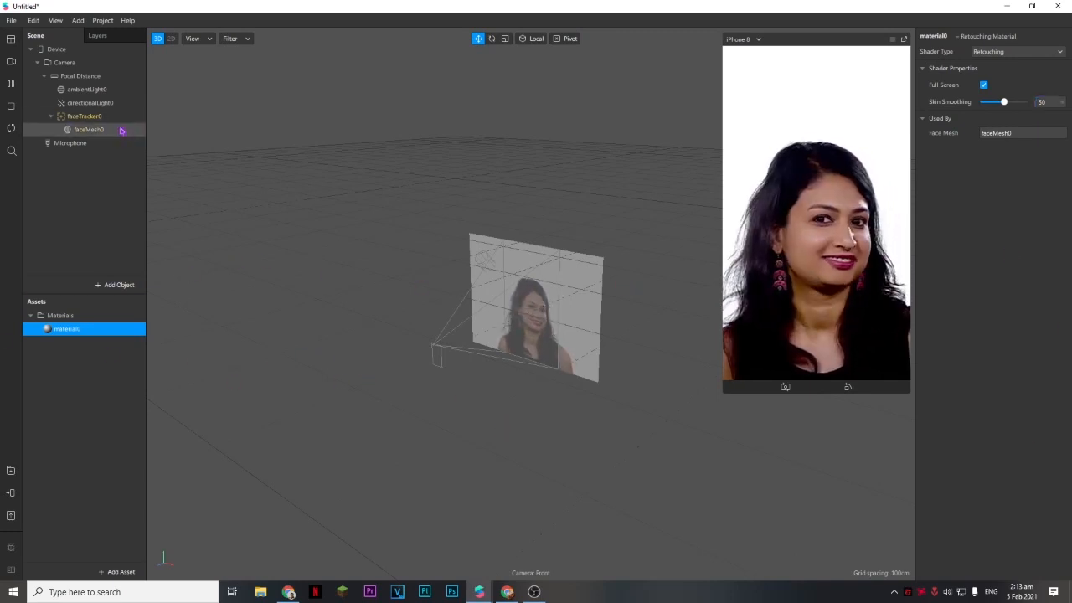
Insert a 2D Text object into the scene
{"action": "left_click", "coordinate": [119, 285]}
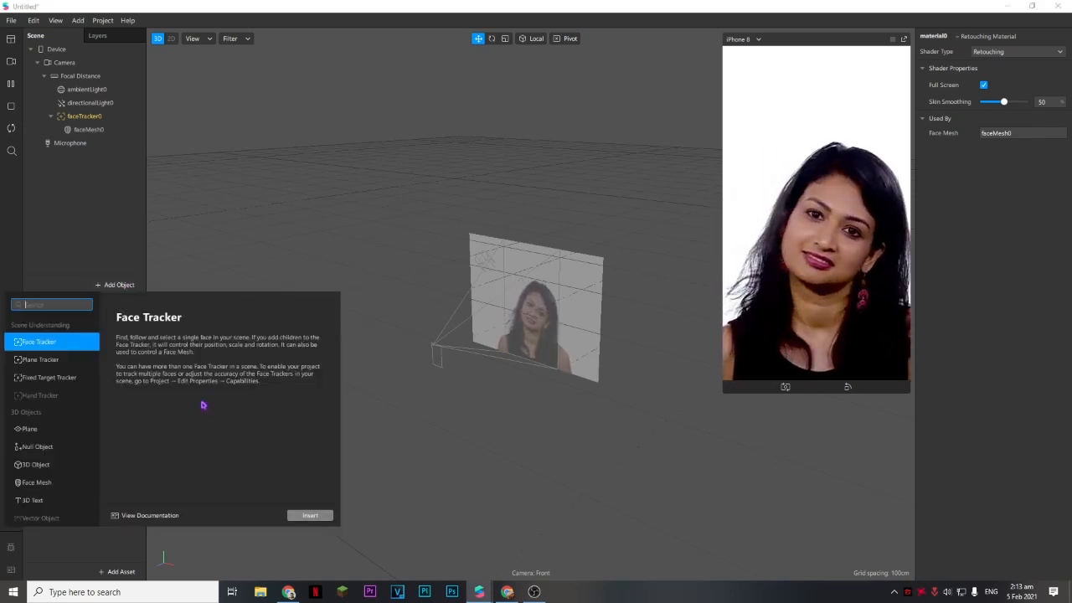
{"action": "scroll", "coordinate": [79, 469], "scroll_direction": "down", "scroll_amount": 1}
{"action": "scroll", "coordinate": [79, 469], "scroll_direction": "down", "scroll_amount": 3}
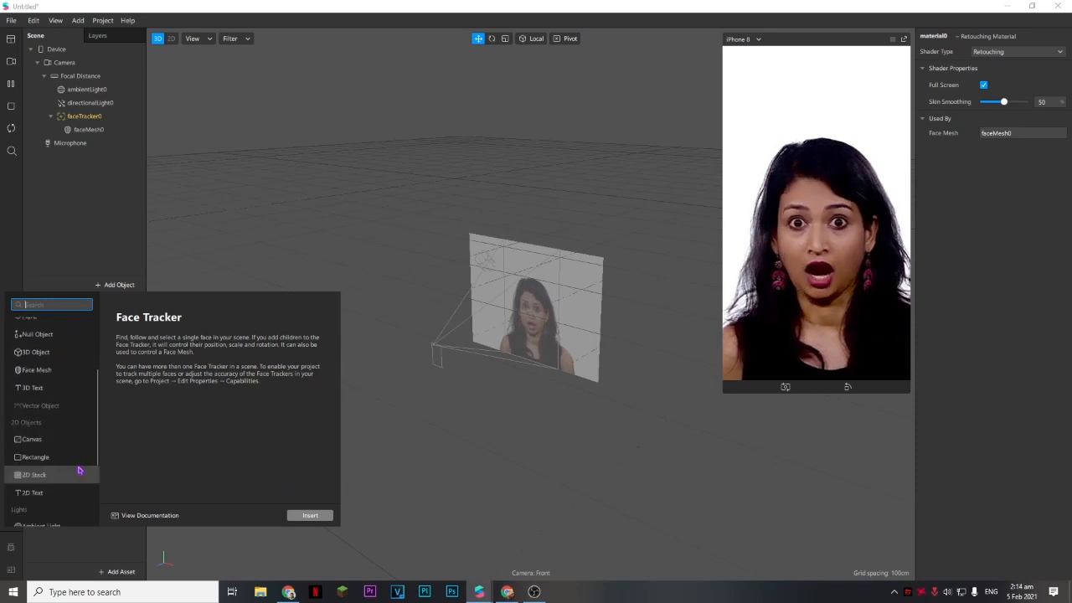
{"action": "left_click", "coordinate": [79, 397]}
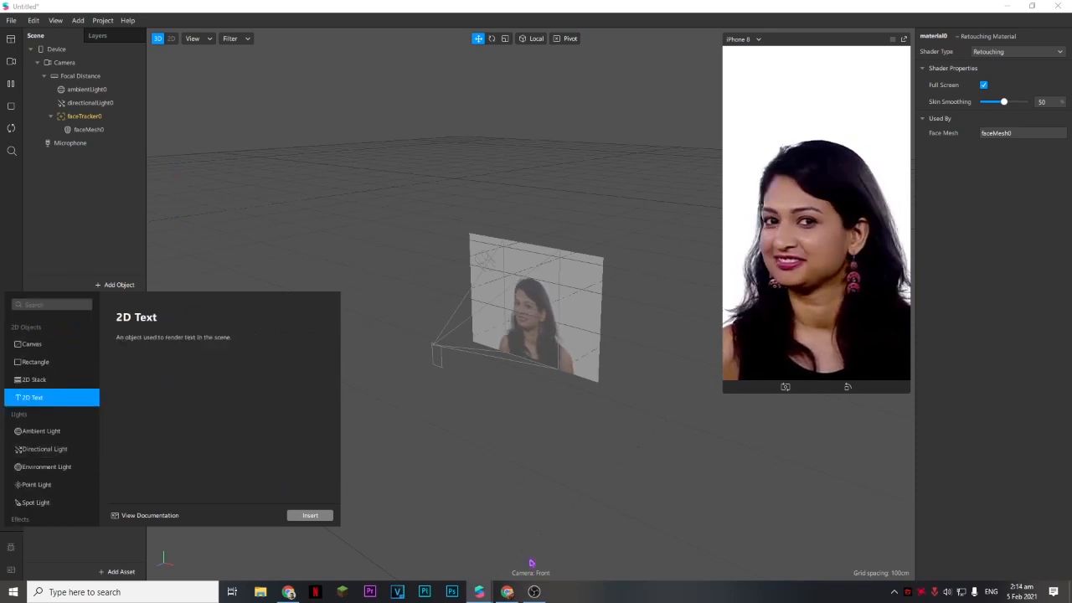
{"action": "left_click", "coordinate": [310, 515]}
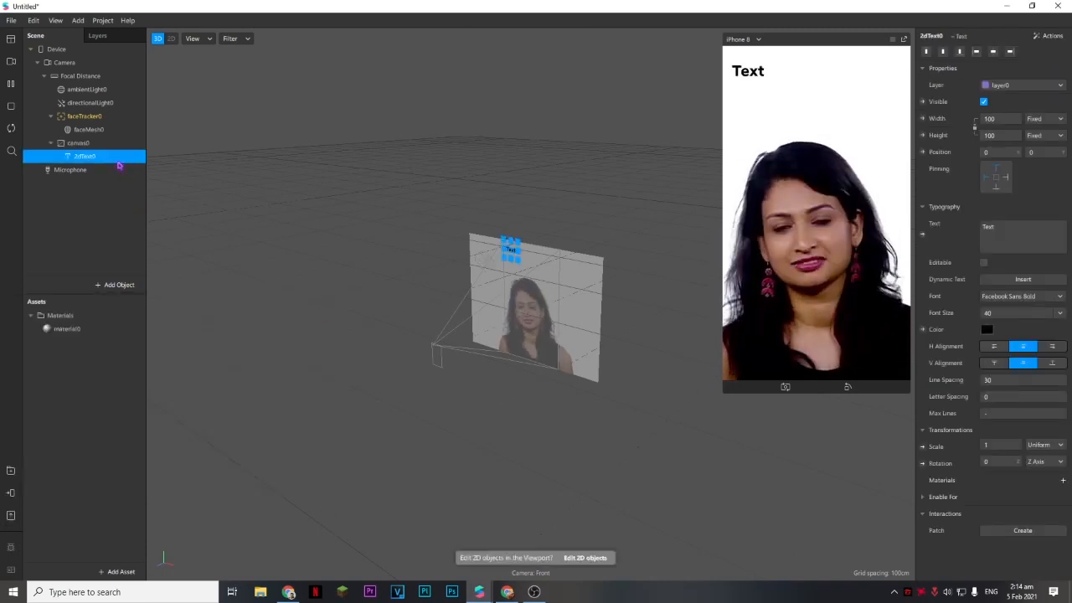
Rename the face mesh's material as retouch
{"action": "left_click", "coordinate": [83, 329]}
{"action": "right_click", "coordinate": [91, 329]}
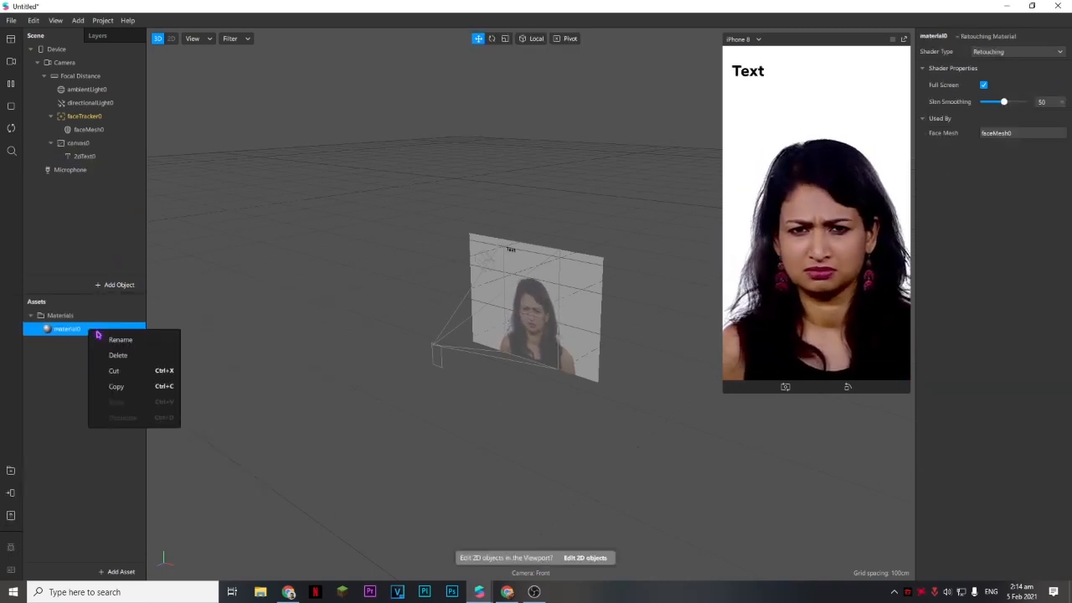
{"action": "left_click", "coordinate": [118, 343]}
{"action": "type", "text": "re"}
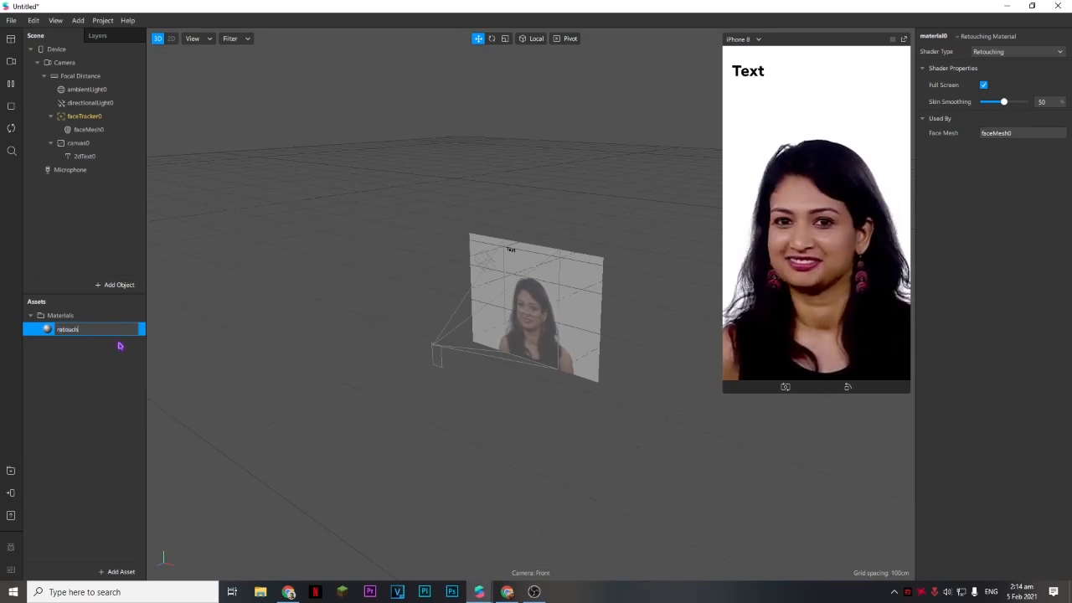
{"action": "type", "text": "touch"}
{"action": "key", "text": "Return"}
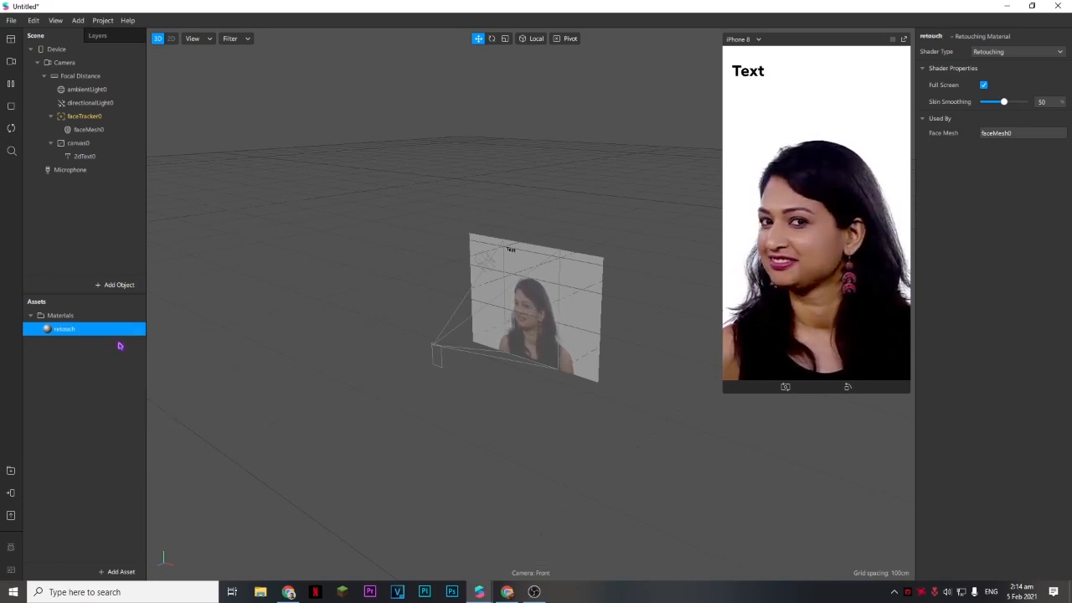
Move the 2D text to the upper middle of the canvas, at about 89, 0, and enlarge its box to about 197 by 109
{"action": "left_click", "coordinate": [119, 157]}
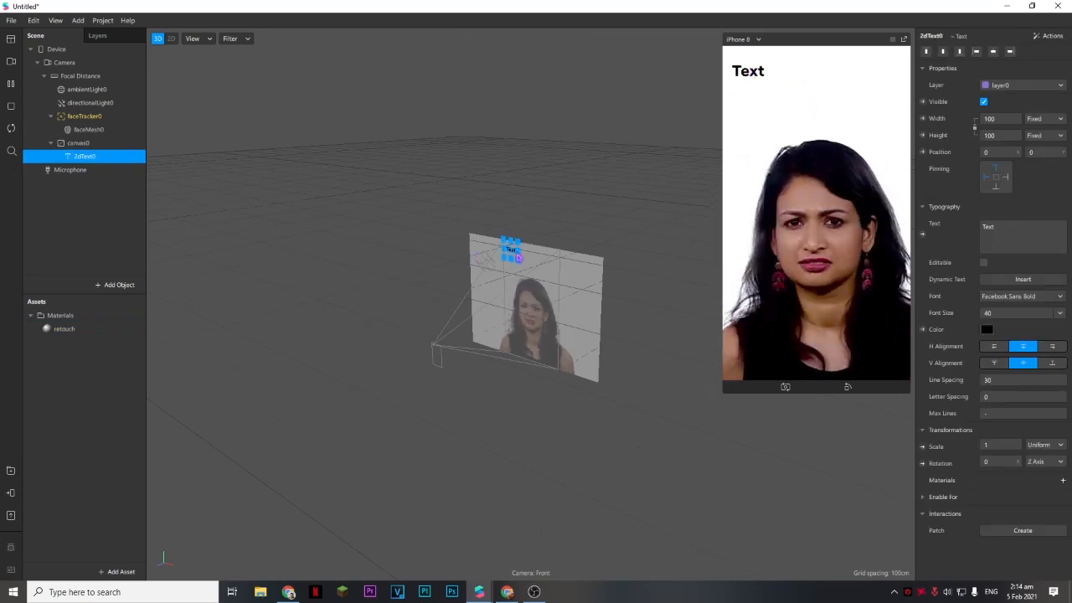
{"action": "left_click_drag", "start_coordinate": [518, 261], "coordinate": [537, 253]}
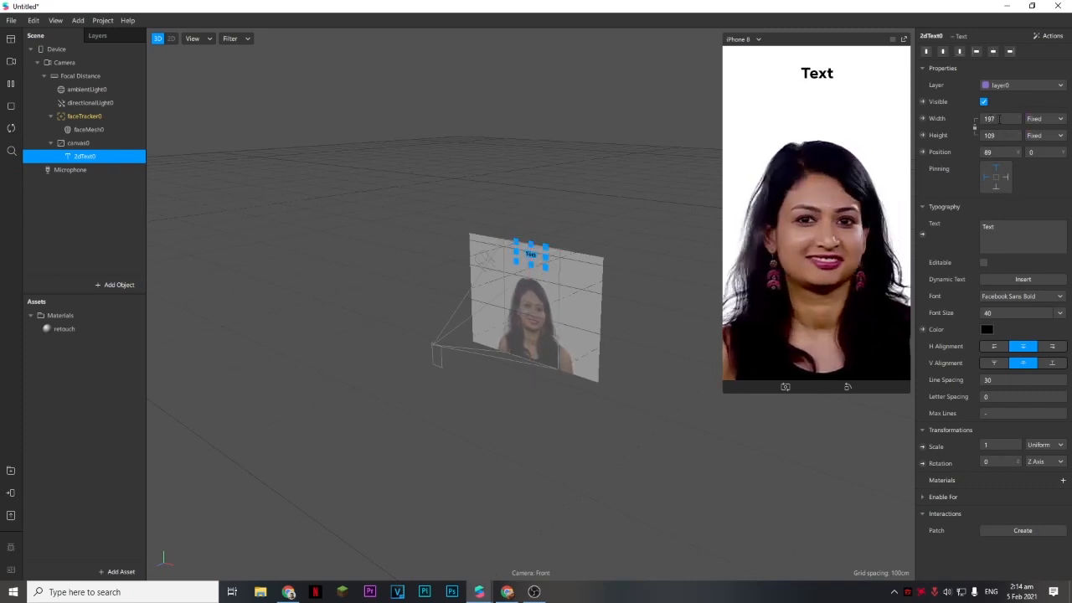
{"action": "left_click", "coordinate": [999, 119]}
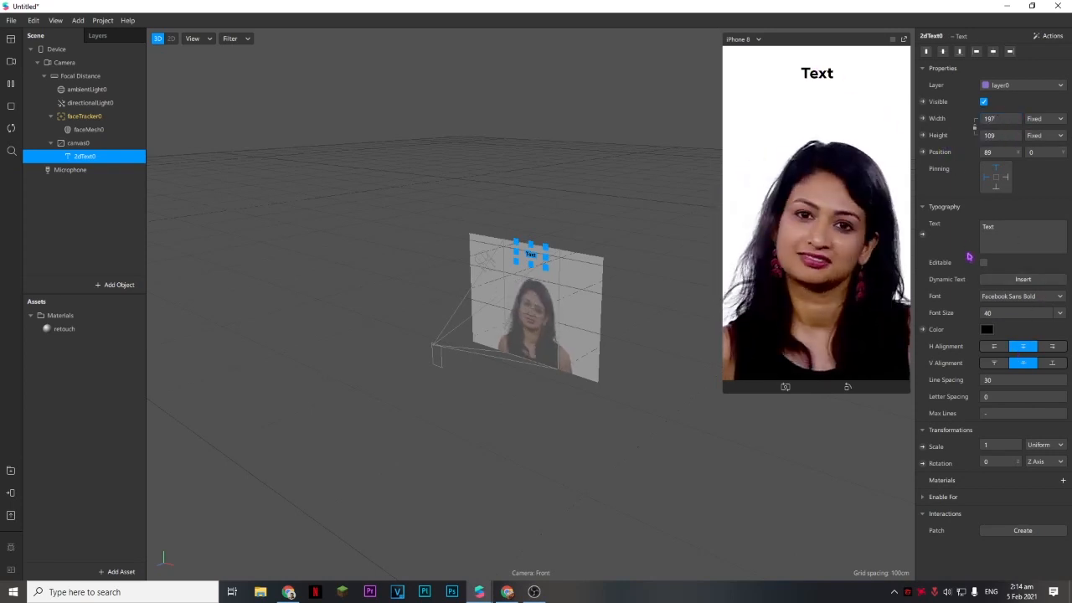
Align the 2D text to the right horizontally and to the bottom vertically within its box
{"action": "left_click", "coordinate": [994, 346]}
{"action": "left_click", "coordinate": [1023, 346]}
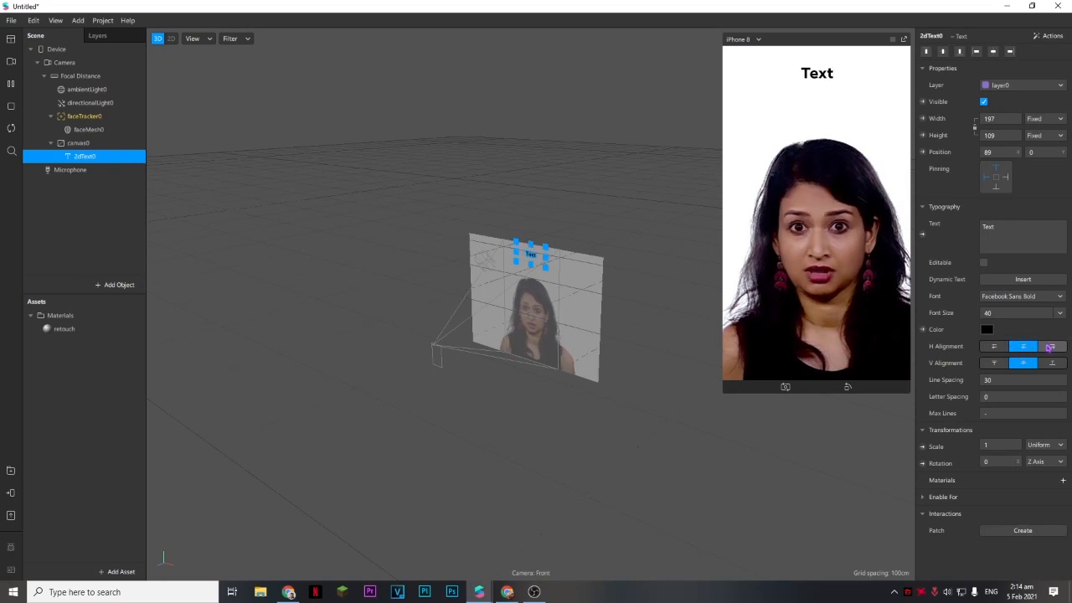
{"action": "left_click", "coordinate": [1050, 346]}
{"action": "left_click", "coordinate": [1052, 363]}
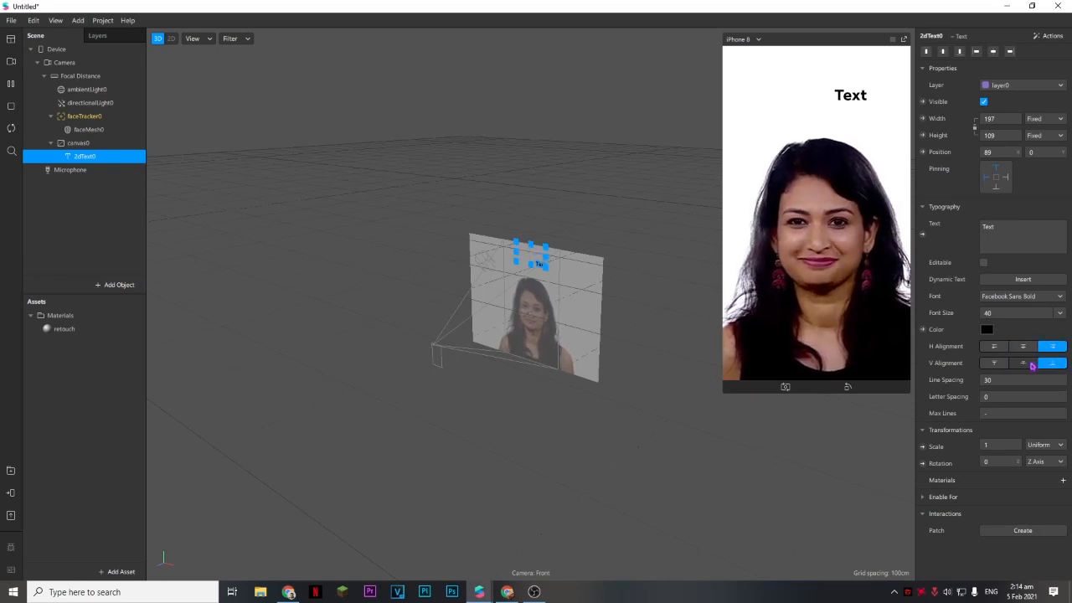
Center the 2D text horizontally and align it to the bottom vertically within its box
{"action": "left_click", "coordinate": [1020, 363]}
{"action": "left_click", "coordinate": [995, 362]}
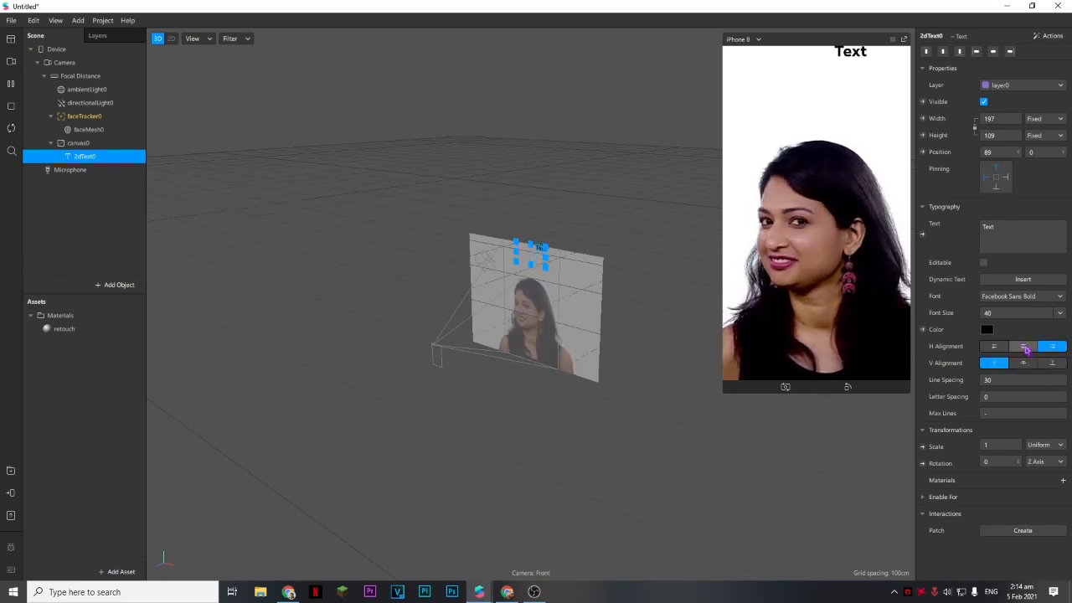
{"action": "left_click", "coordinate": [1024, 346]}
{"action": "left_click", "coordinate": [1025, 363]}
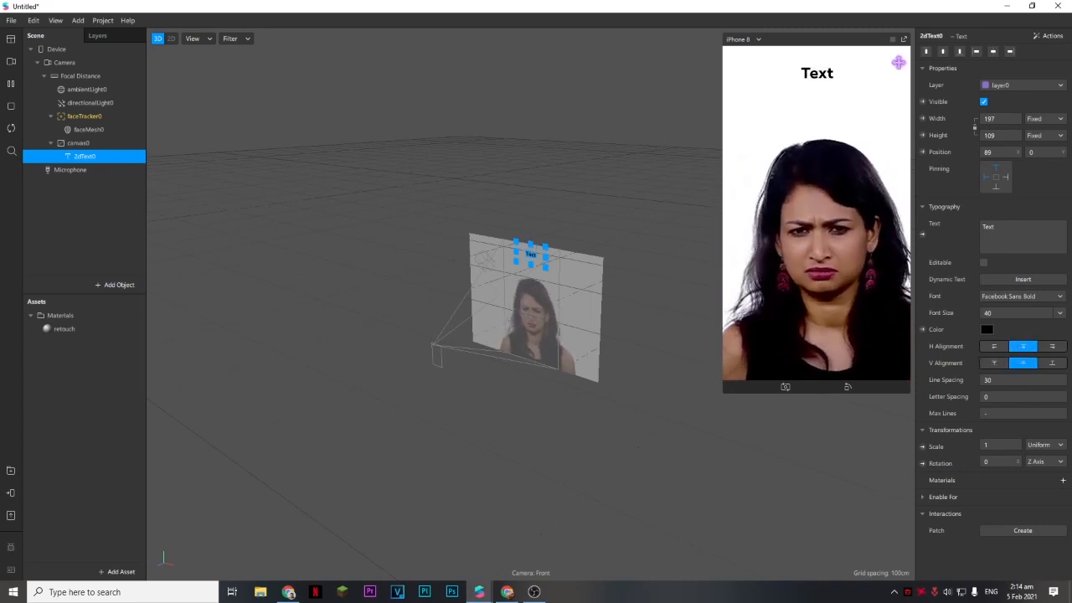
{"action": "left_click", "coordinate": [1052, 362]}
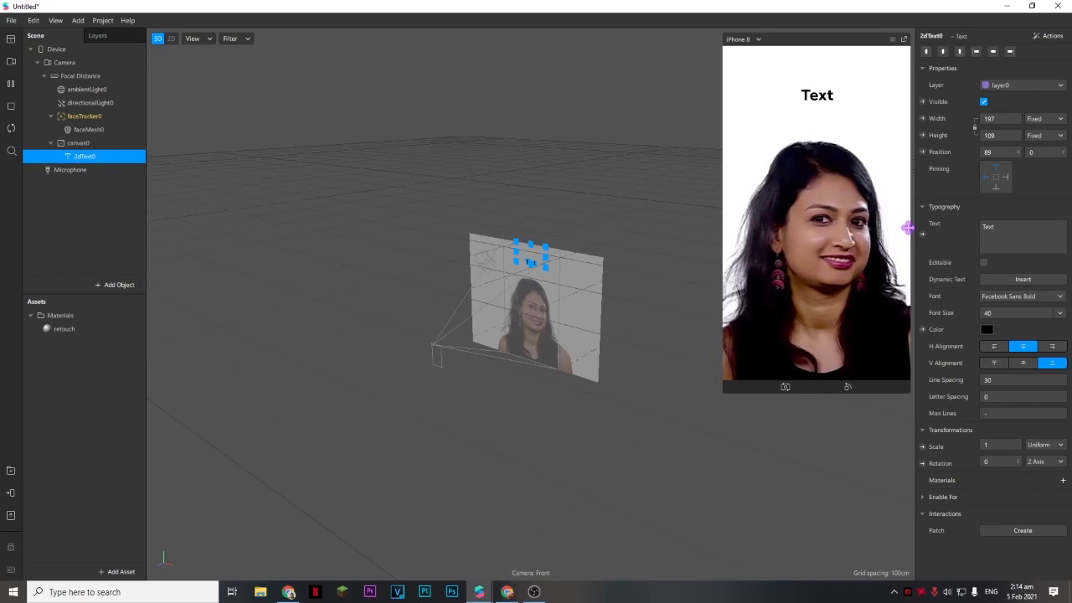
Replace the 2D text's content with "Hello!" and make the text editable
{"action": "left_click", "coordinate": [1026, 226]}
{"action": "key", "text": "ctrl+a"}
{"action": "type", "text": "H"}
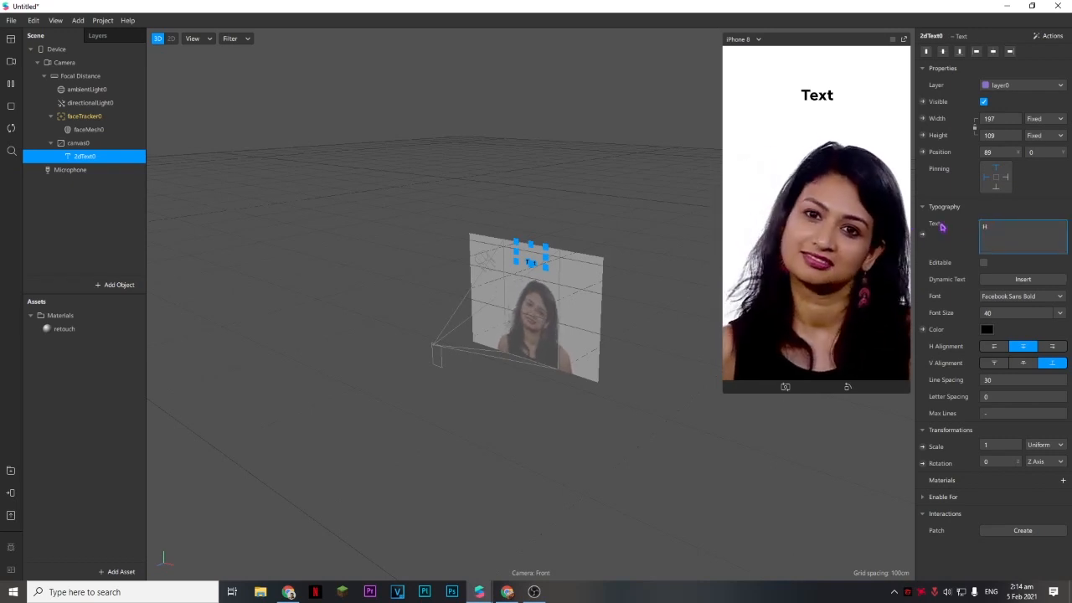
{"action": "type", "text": "ello!"}
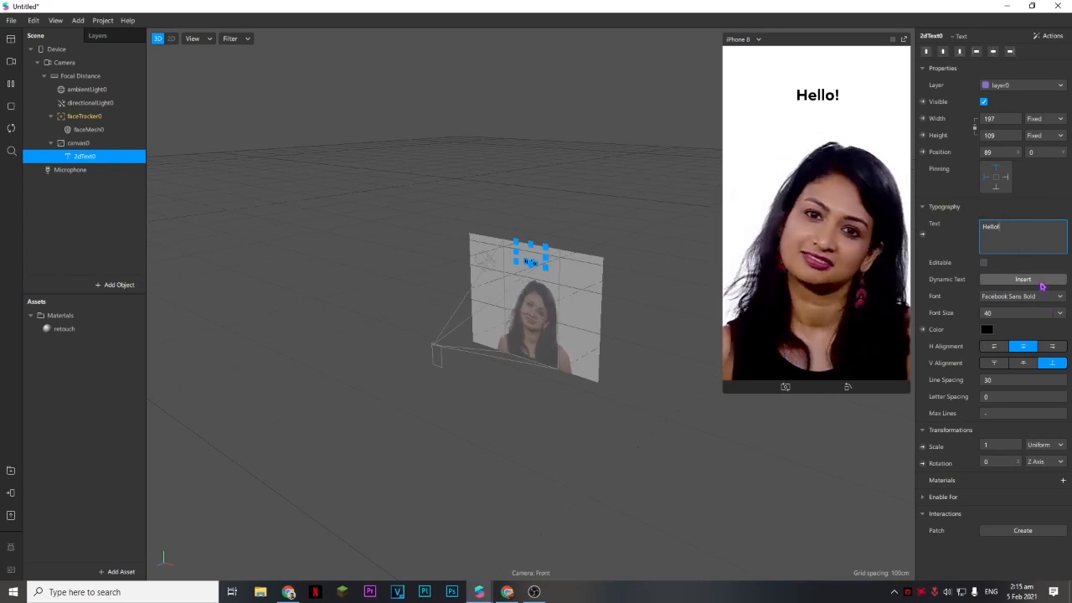
{"action": "left_click", "coordinate": [984, 263]}
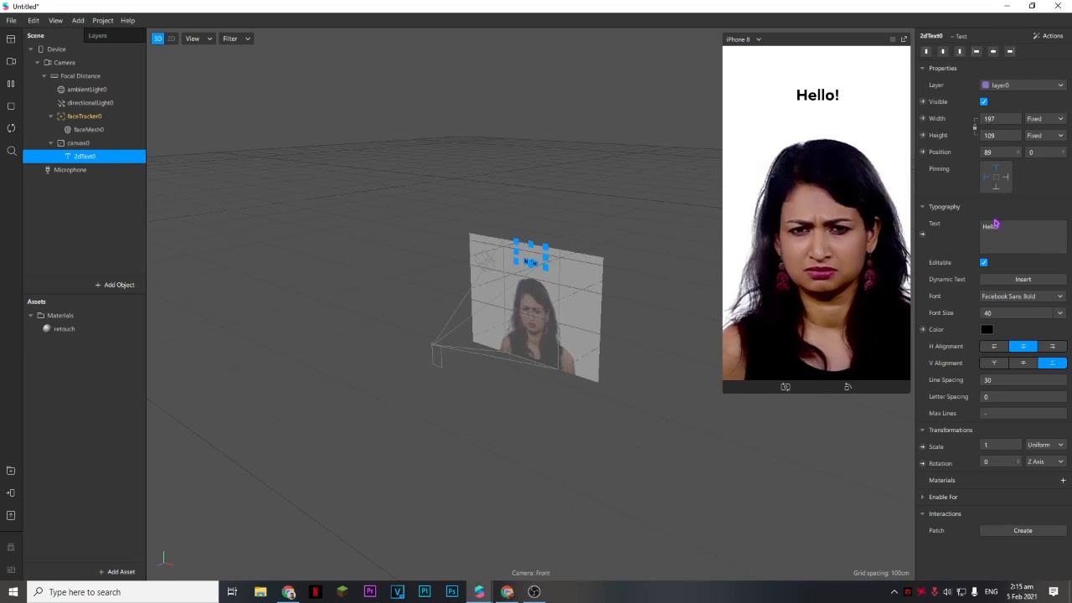
Insert the Current City dynamic text on a new line after "Hello!" and turn off the text's Editable option
{"action": "left_click", "coordinate": [1021, 280]}
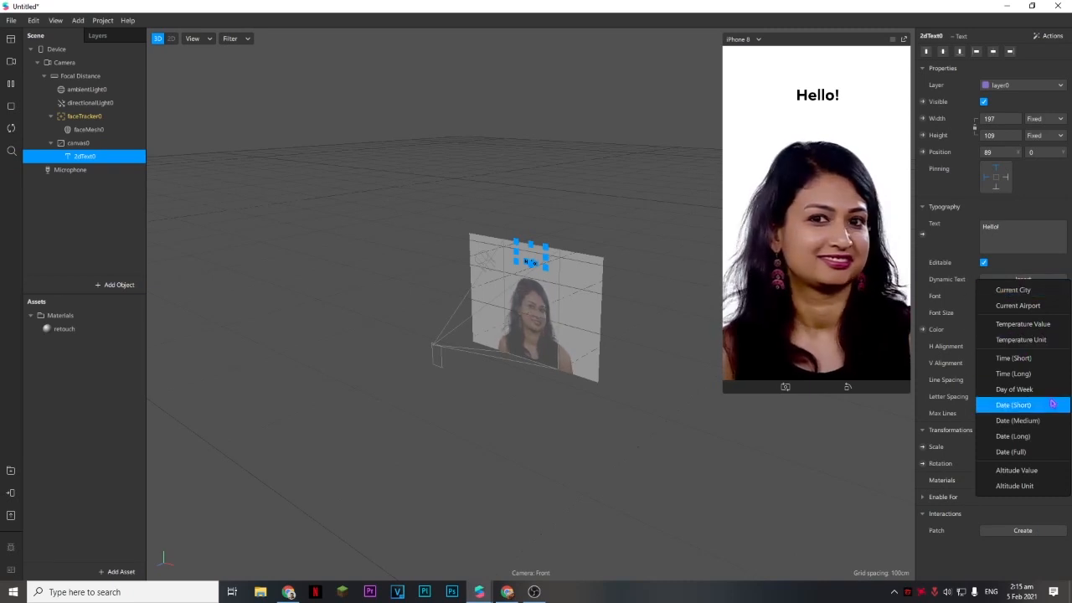
{"action": "left_click", "coordinate": [1028, 291]}
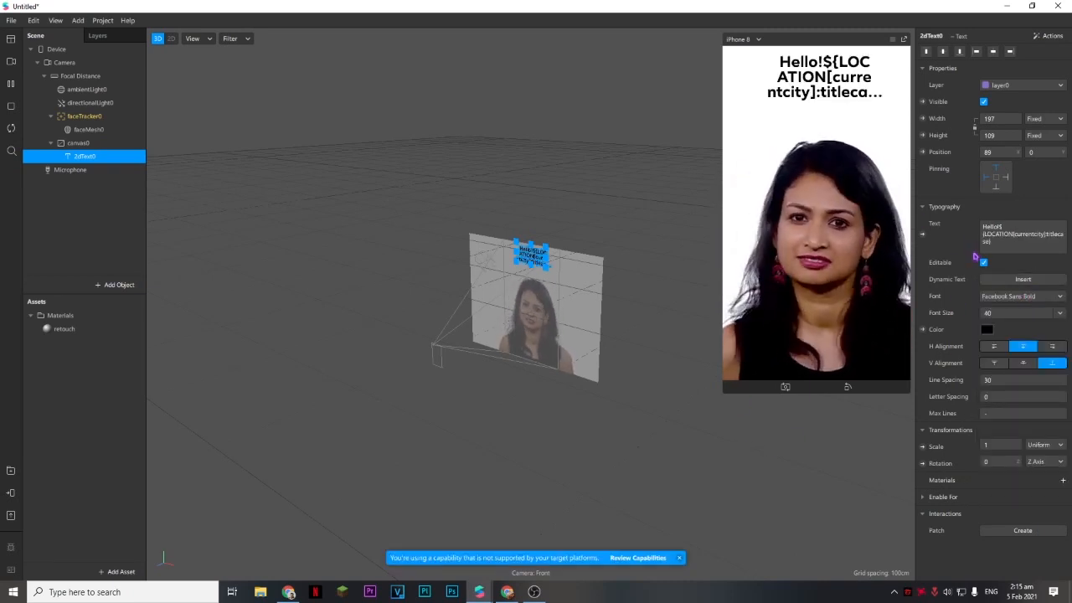
{"action": "left_click", "coordinate": [983, 262]}
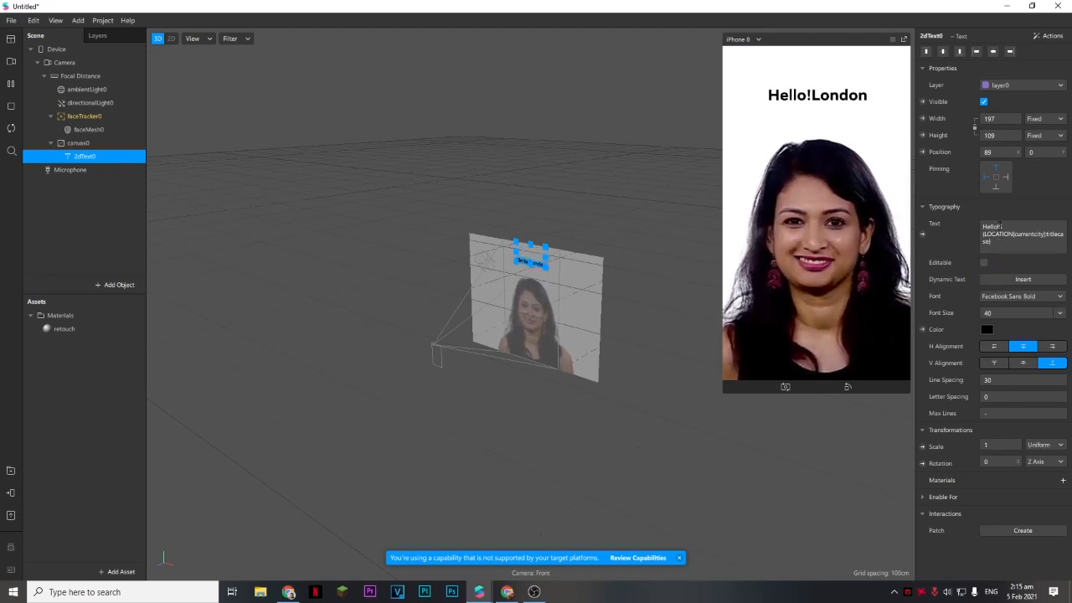
{"action": "left_click", "coordinate": [999, 225]}
{"action": "key", "text": "Return"}
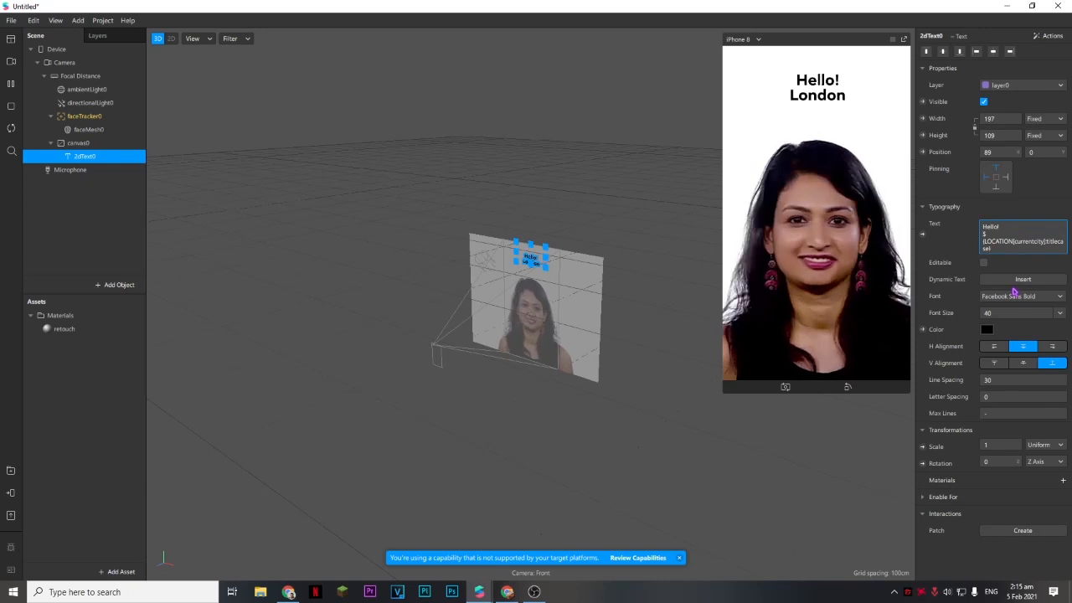
Append the Current Airport and Temperature Value dynamic texts after the current city
{"action": "left_click", "coordinate": [1015, 279]}
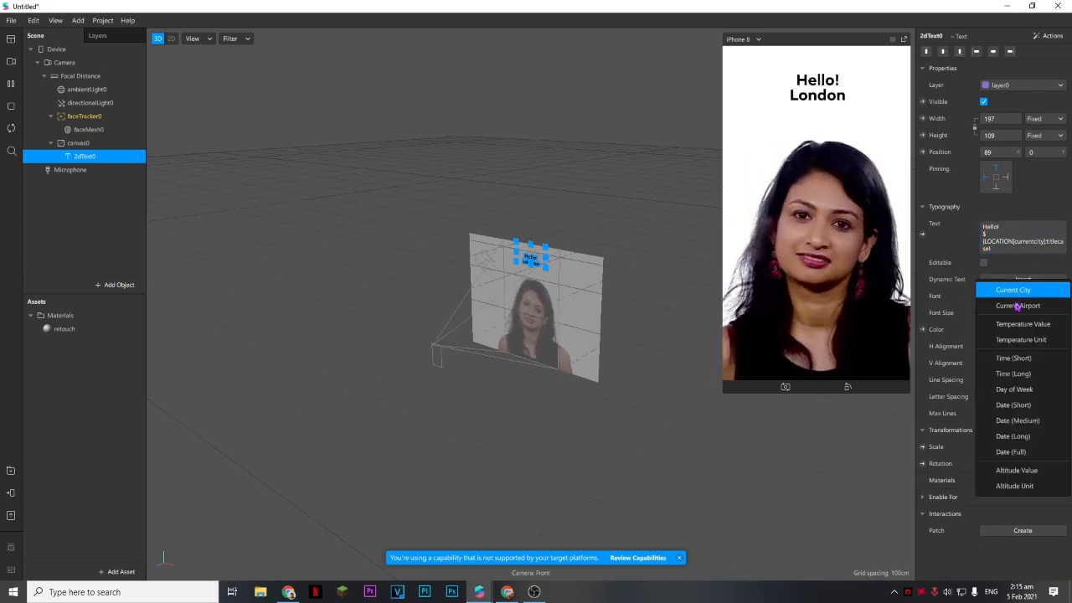
{"action": "left_click", "coordinate": [1017, 307]}
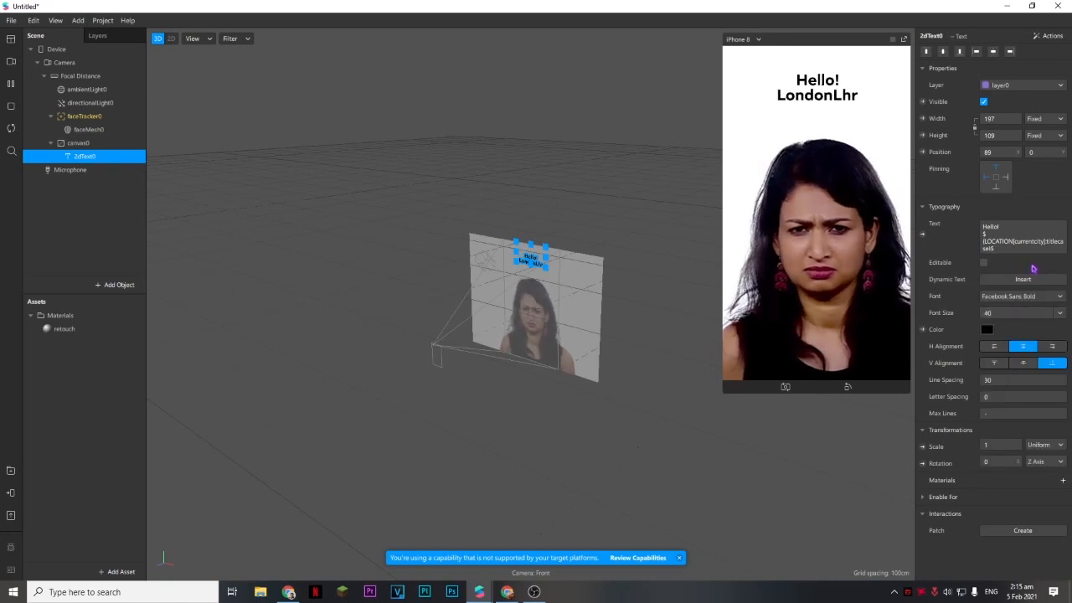
{"action": "left_click", "coordinate": [1023, 280]}
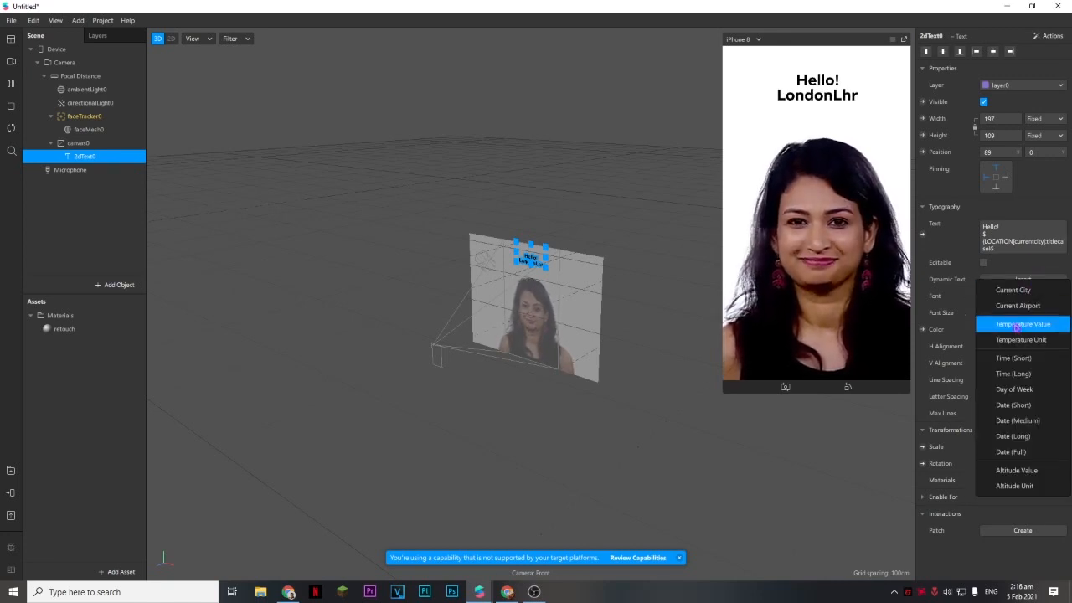
{"action": "left_click", "coordinate": [1016, 325]}
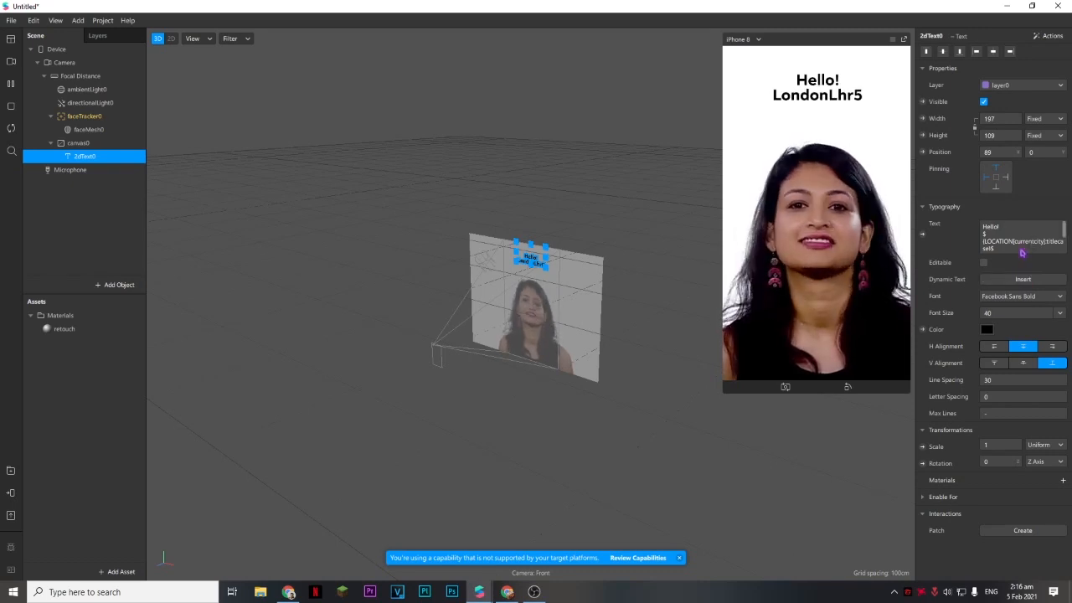
{"action": "left_click", "coordinate": [1022, 280]}
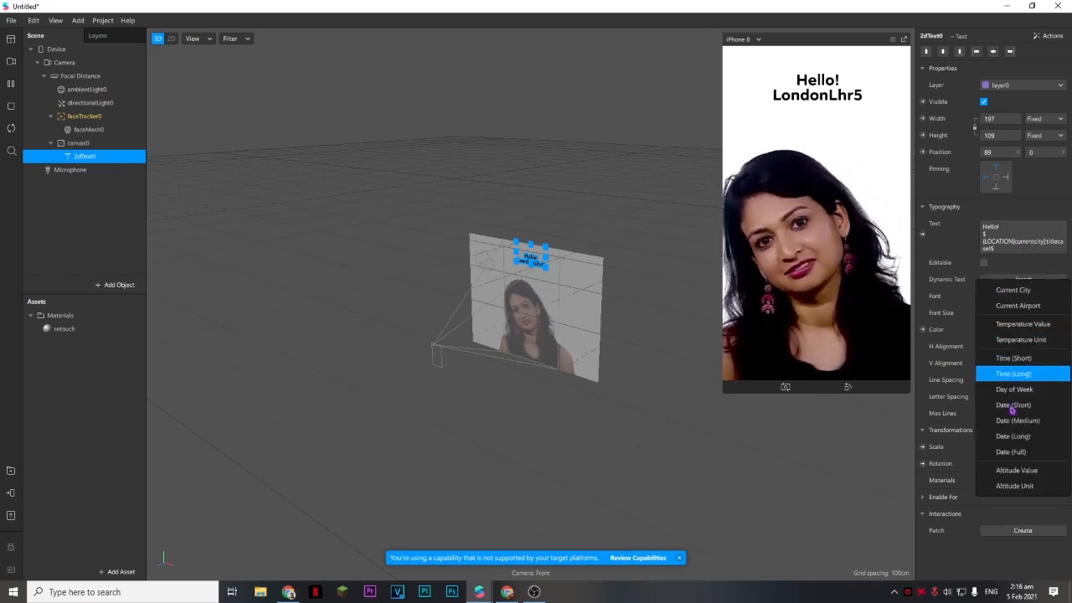
{"action": "left_click", "coordinate": [1013, 373]}
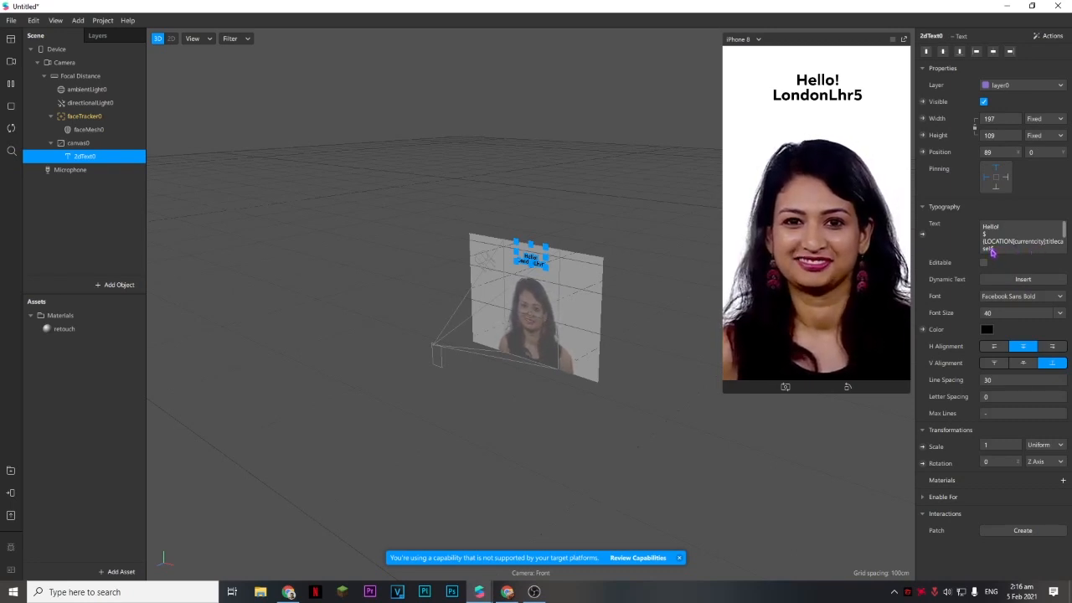
Delete the airport and temperature placeholders from the text, keeping "Hello!" and the current city
{"action": "scroll", "coordinate": [1007, 228], "scroll_direction": "down", "scroll_amount": 2}
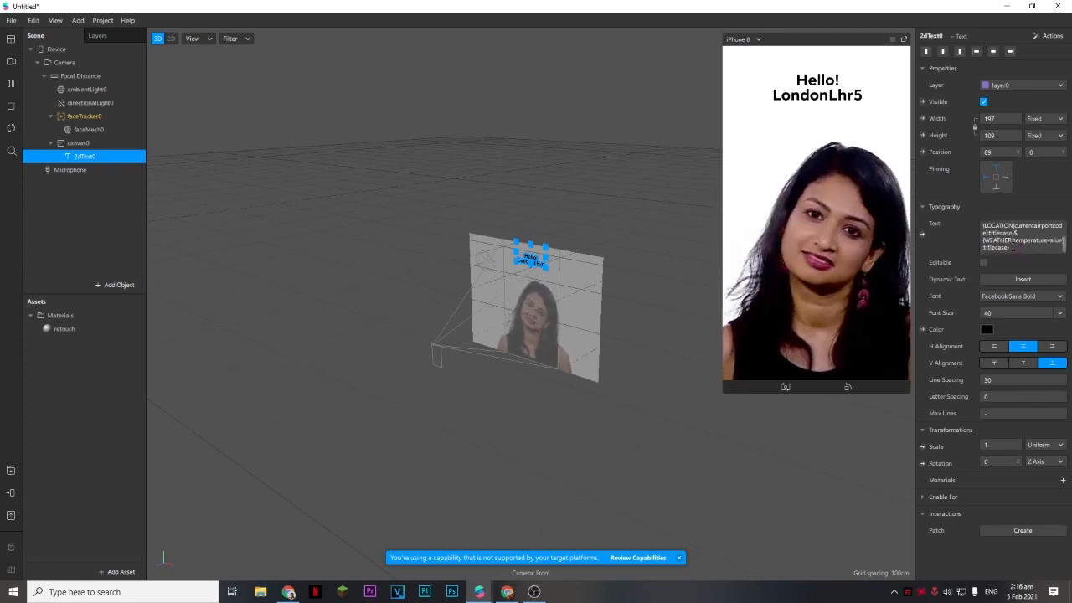
{"action": "left_click_drag", "start_coordinate": [1013, 247], "coordinate": [974, 236]}
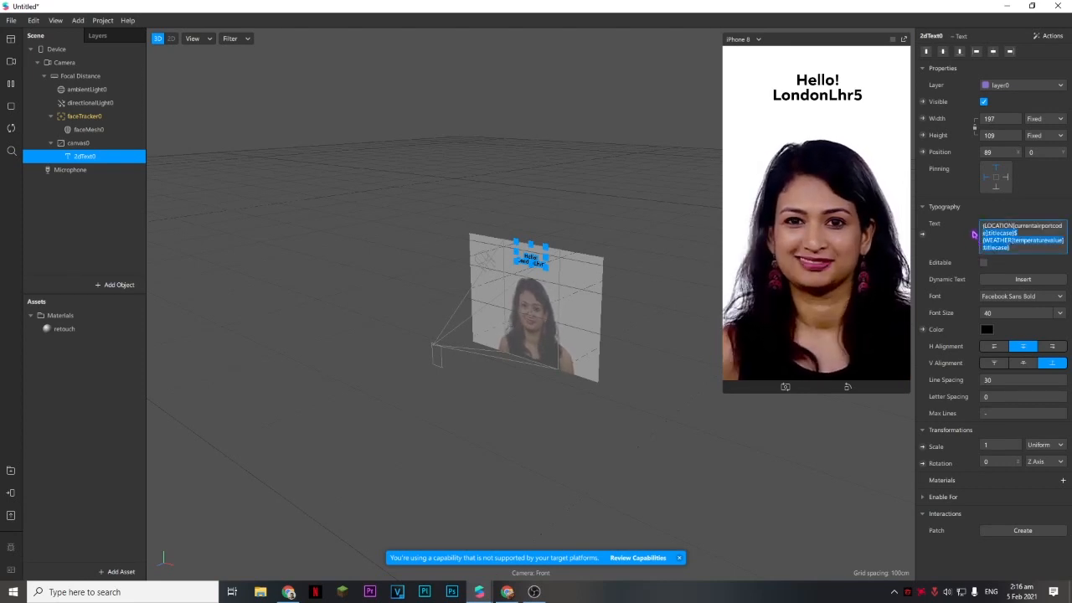
{"action": "key", "text": "BackSpace"}
{"action": "key", "text": "BackSpace"}
{"action": "key", "text": "BackSpace"}
{"action": "key", "text": "BackSpace"}
{"action": "key", "text": "BackSpace"}
{"action": "key", "text": "BackSpace"}
{"action": "key", "text": "BackSpace"}
{"action": "key", "text": "BackSpace"}
{"action": "key", "text": "BackSpace"}
{"action": "key", "text": "BackSpace"}
{"action": "key", "text": "BackSpace"}
{"action": "key", "text": "BackSpace"}
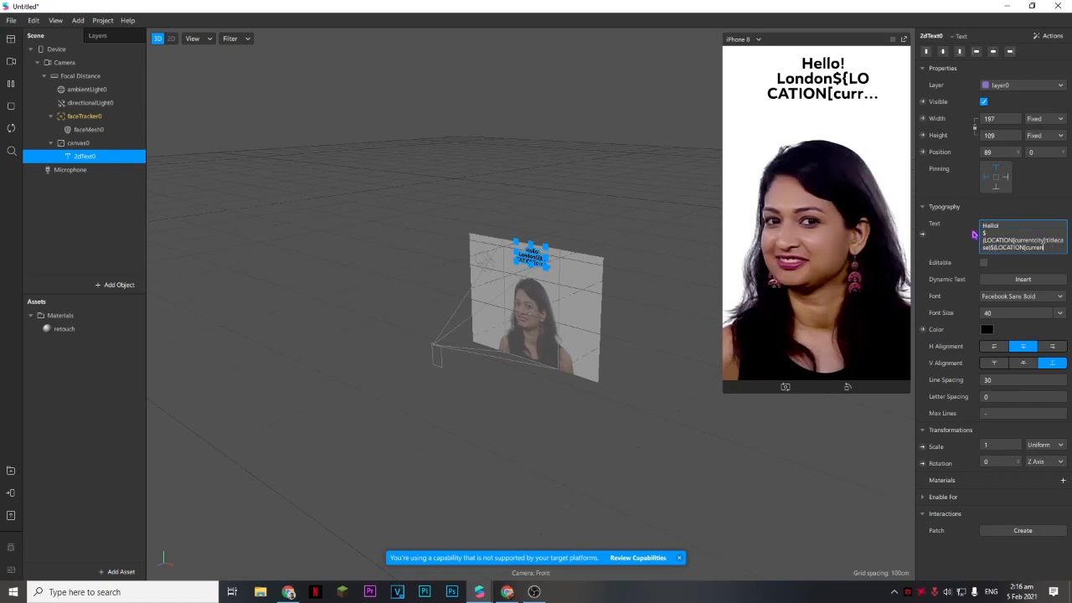
{"action": "key", "text": "BackSpace"}
{"action": "key", "text": "BackSpace"}
{"action": "key", "text": "BackSpace"}
{"action": "key", "text": "BackSpace"}
{"action": "key", "text": "BackSpace"}
{"action": "key", "text": "BackSpace"}
{"action": "key", "text": "BackSpace"}
{"action": "key", "text": "BackSpace"}
{"action": "key", "text": "BackSpace"}
{"action": "key", "text": "BackSpace"}
{"action": "key", "text": "BackSpace"}
{"action": "key", "text": "BackSpace"}
{"action": "key", "text": "BackSpace"}
{"action": "key", "text": "BackSpace"}
{"action": "key", "text": "BackSpace"}
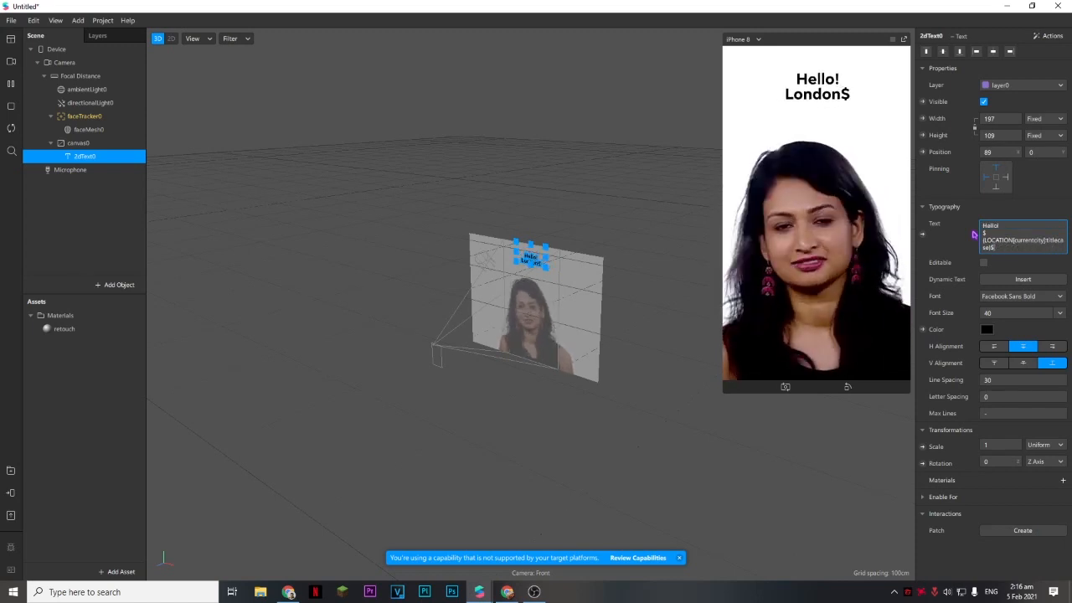
{"action": "key", "text": "BackSpace"}
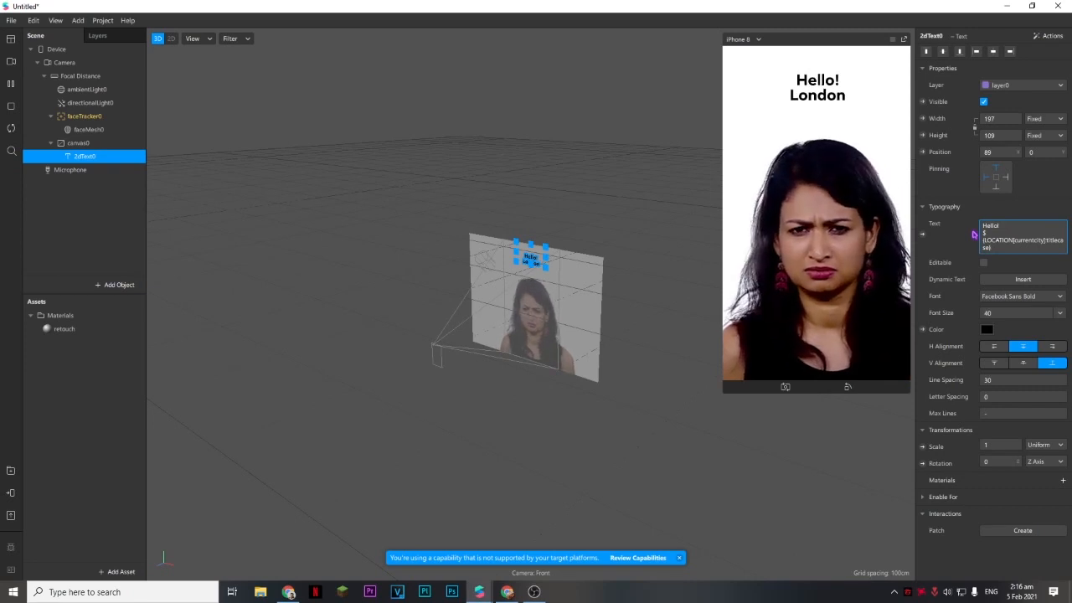
Add the Day of Week dynamic text on a new line below the city and delete the "Hello!" line
{"action": "key", "text": "Return"}
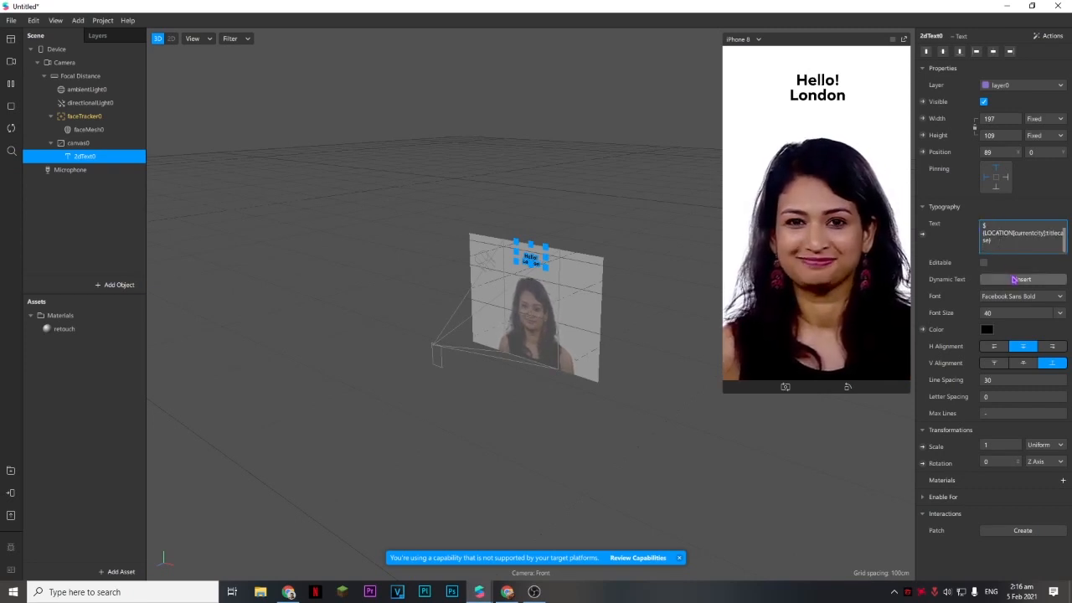
{"action": "left_click", "coordinate": [1023, 279]}
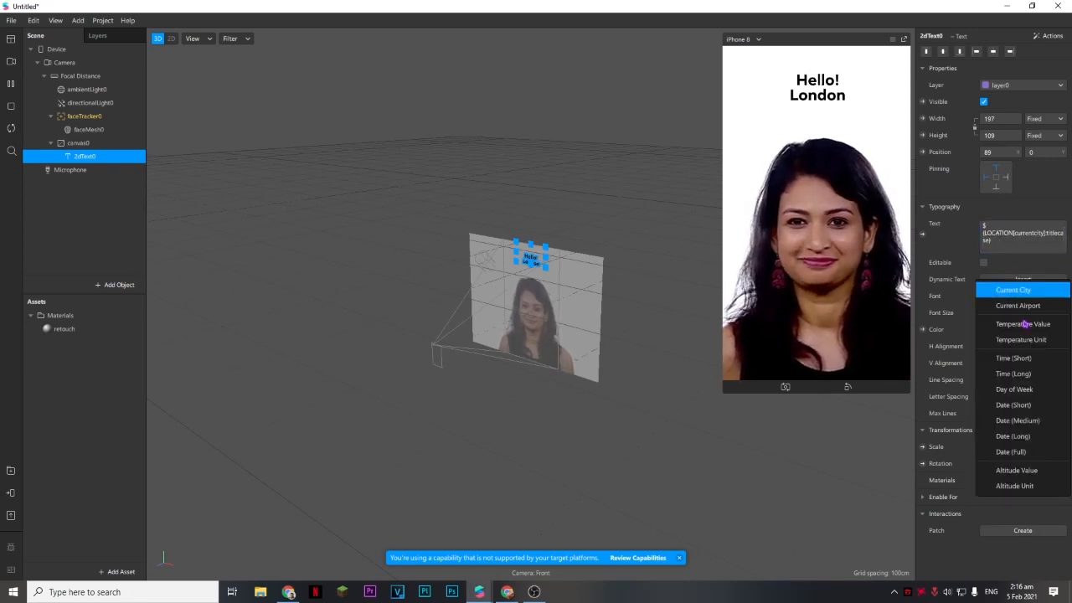
{"action": "left_click", "coordinate": [1015, 389]}
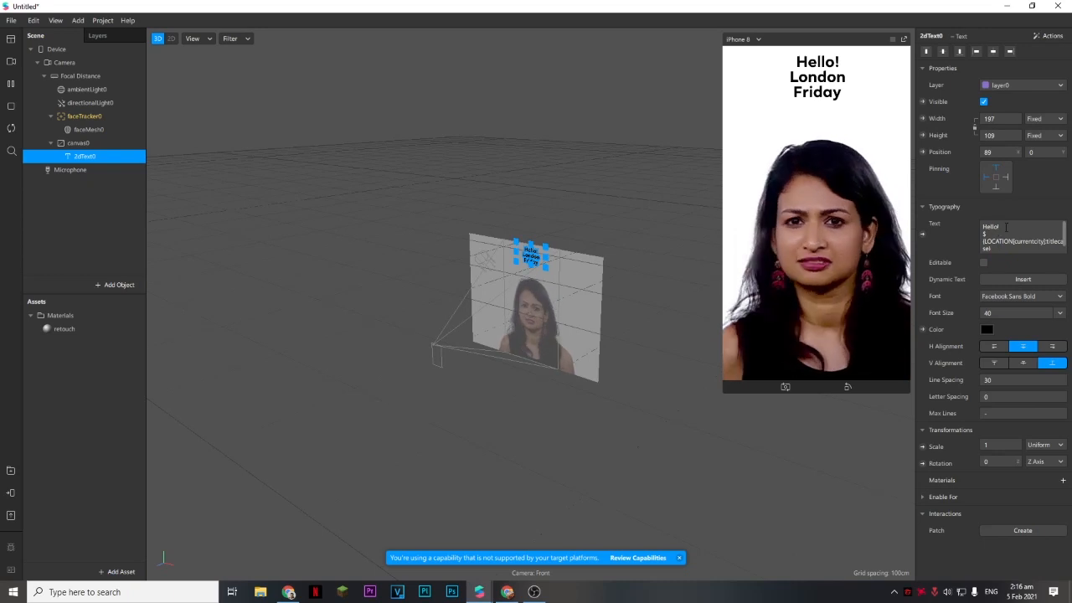
{"action": "double_click", "coordinate": [992, 226]}
{"action": "key", "text": "BackSpace"}
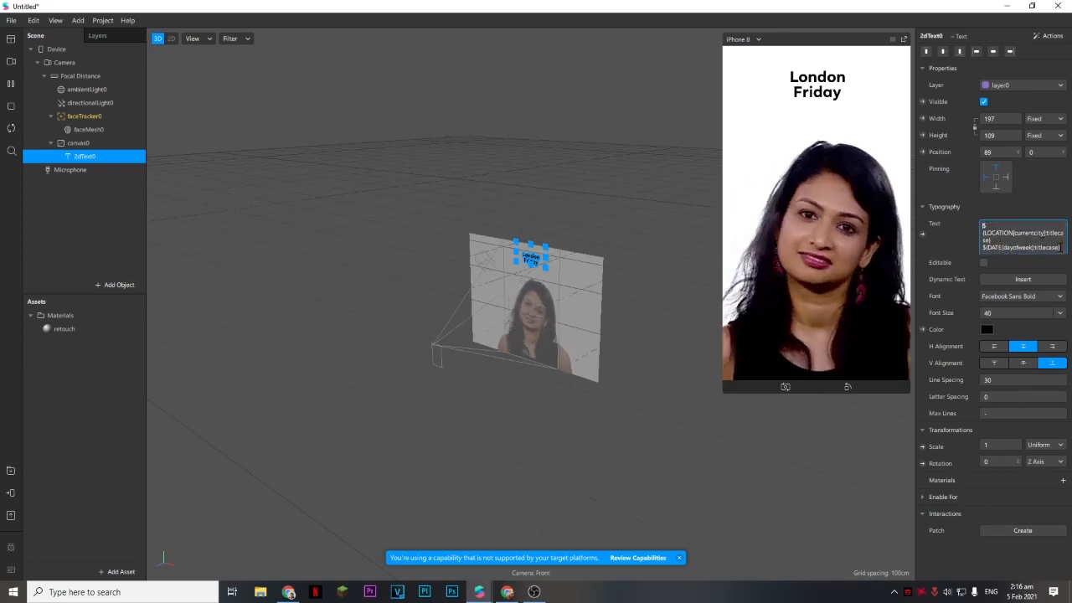
Move the Day of Week placeholder ahead of the Current City placeholder and put the word "in" between them
{"action": "left_click_drag", "start_coordinate": [1061, 249], "coordinate": [969, 248]}
{"action": "key", "text": "ctrl+c"}
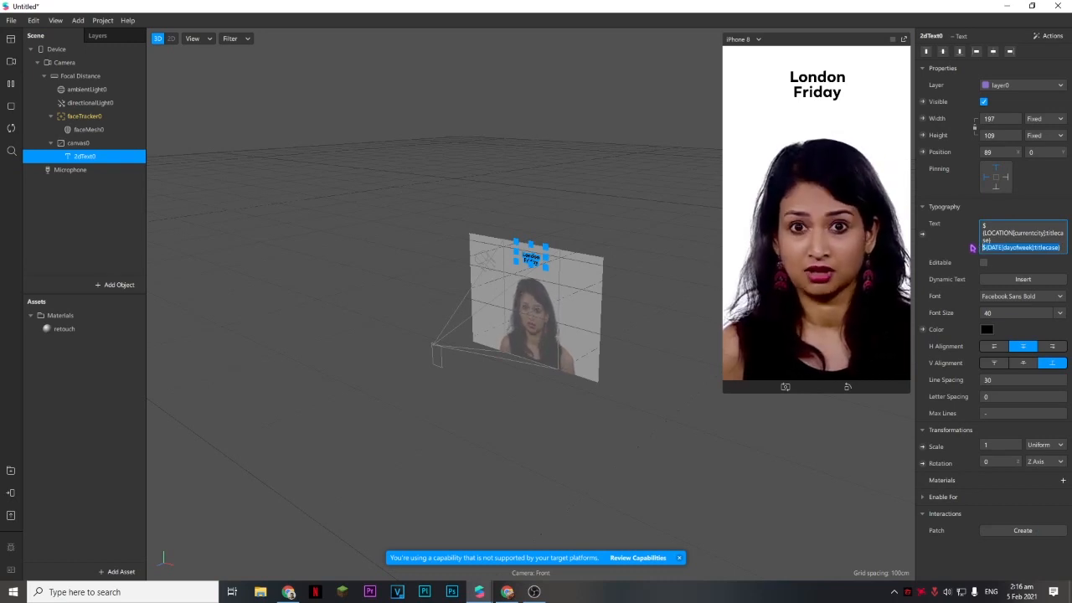
{"action": "key", "text": "BackSpace"}
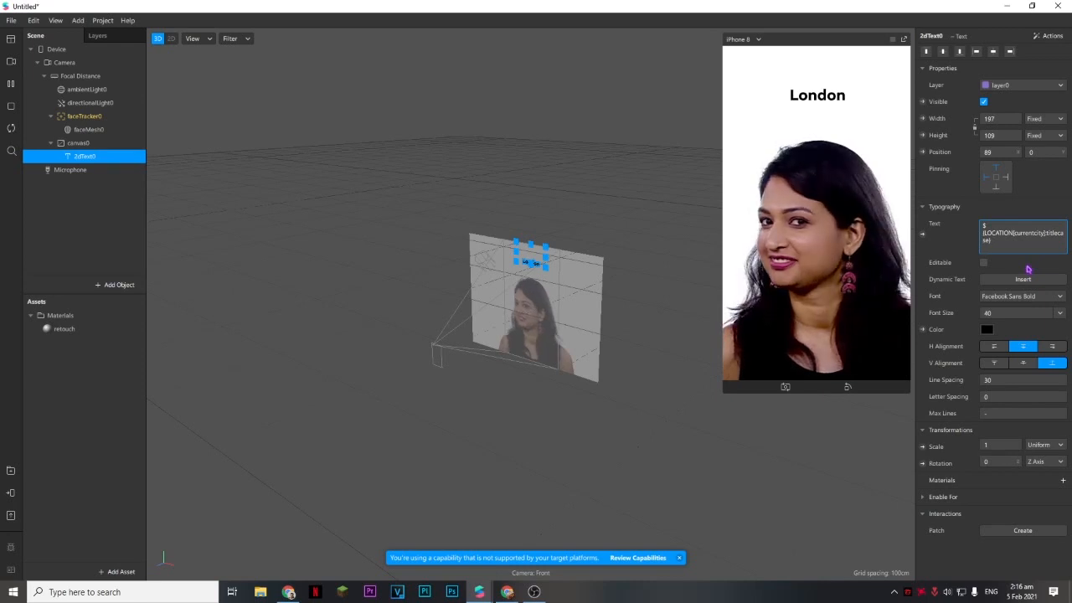
{"action": "key", "text": "Up"}
{"action": "key", "text": "Up"}
{"action": "key", "text": "Up"}
{"action": "key", "text": "ctrl+v"}
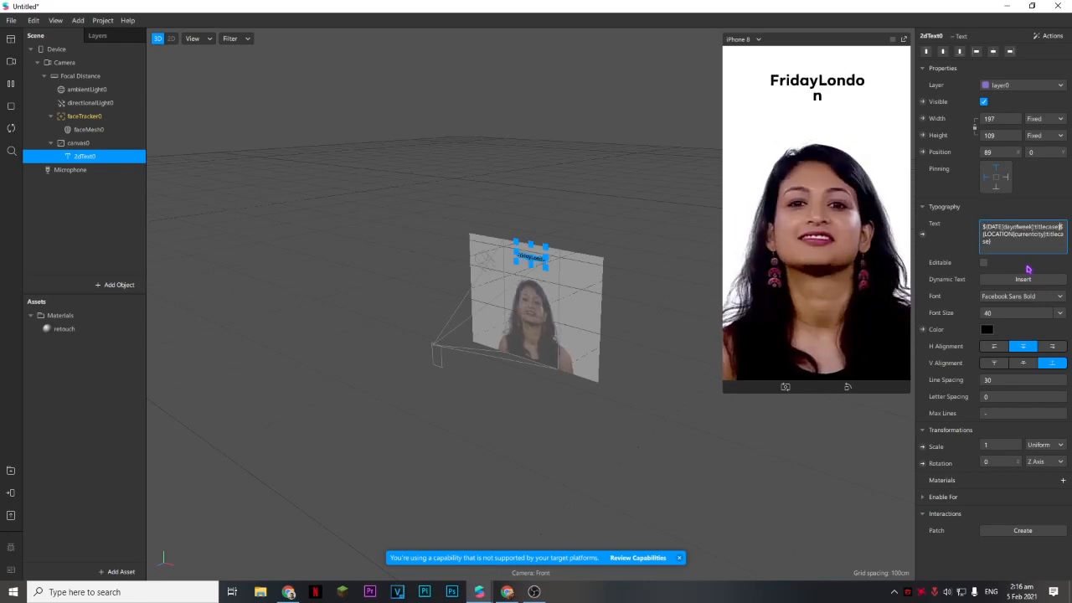
{"action": "key", "text": "Return"}
{"action": "type", "text": "in"}
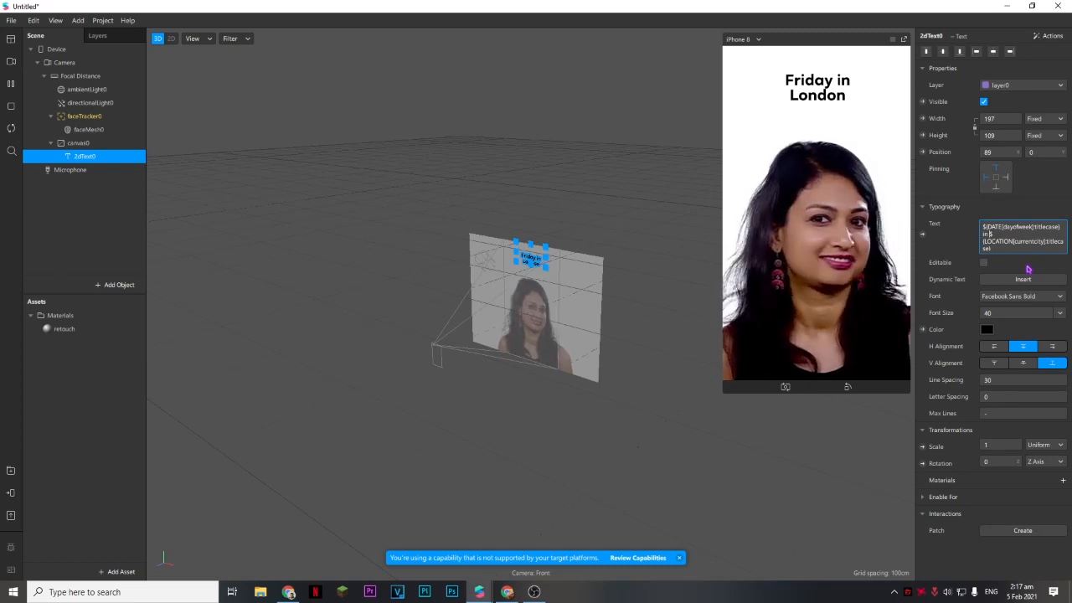
Try the NotoSans Italic font on the 2D text and return it to Facebook Sans Bold
{"action": "left_click", "coordinate": [1060, 296]}
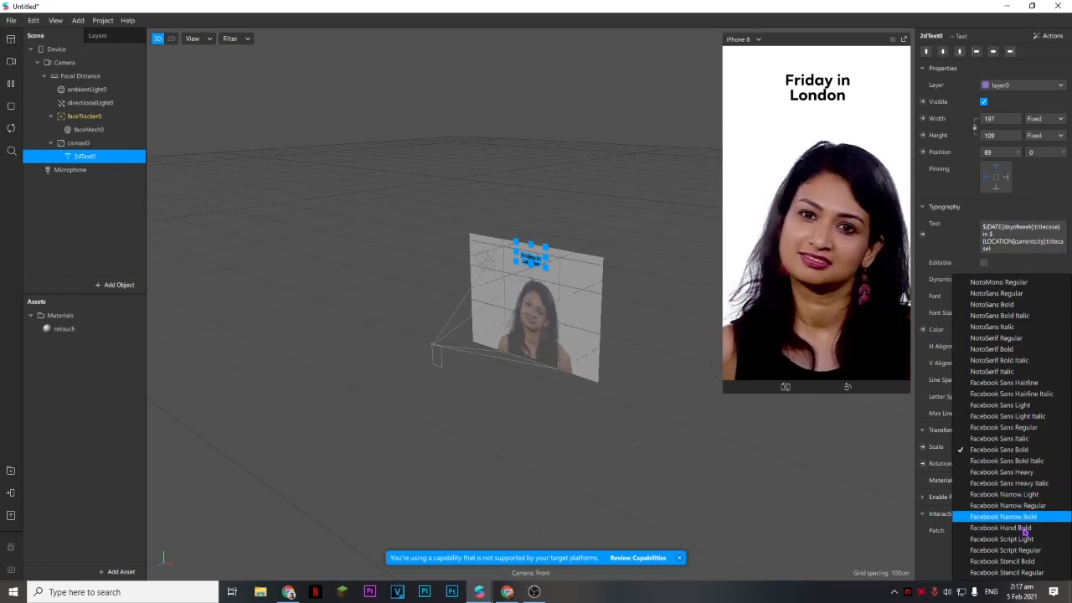
{"action": "left_click", "coordinate": [996, 327]}
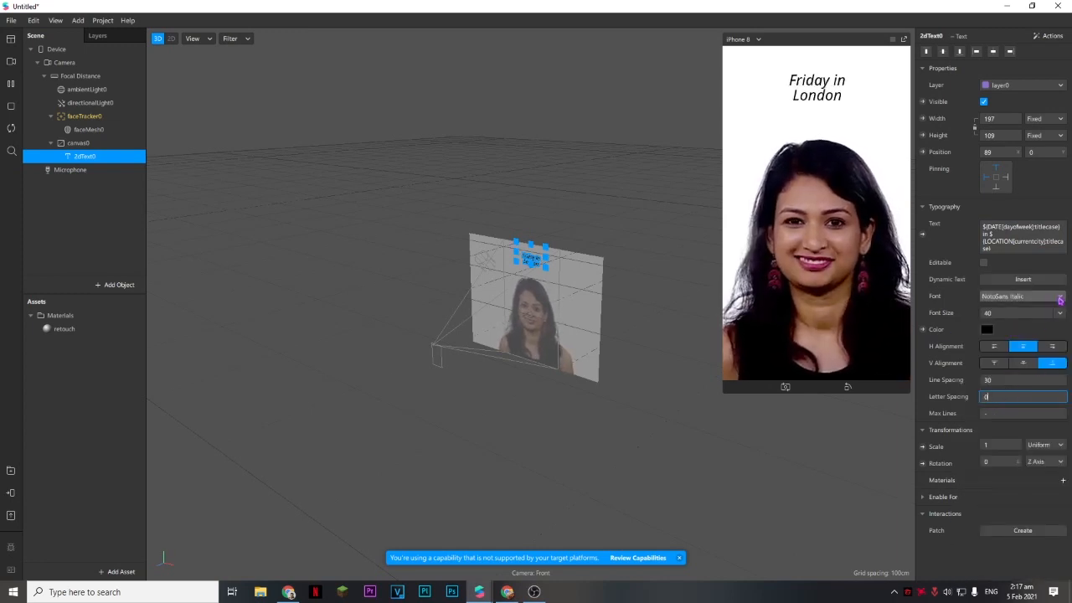
{"action": "left_click", "coordinate": [1043, 297]}
{"action": "left_click", "coordinate": [1018, 449]}
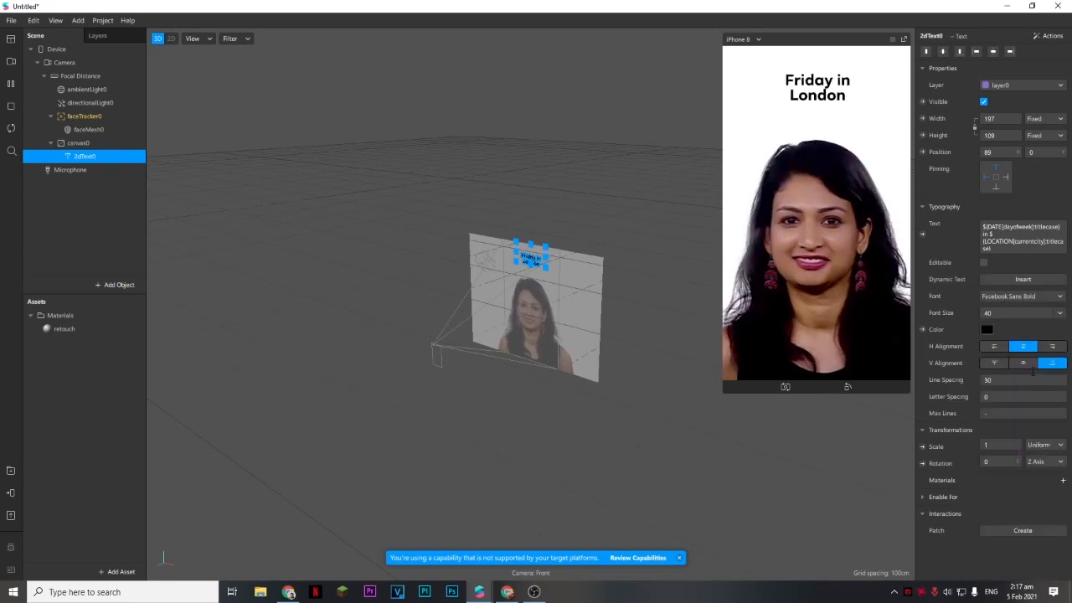
Try the Facebook Sans Heavy, Facebook Narrow Bold and Facebook Sans Hairline fonts on the 2D text, settling on Facebook Sans Heavy
{"action": "left_click", "coordinate": [1058, 299]}
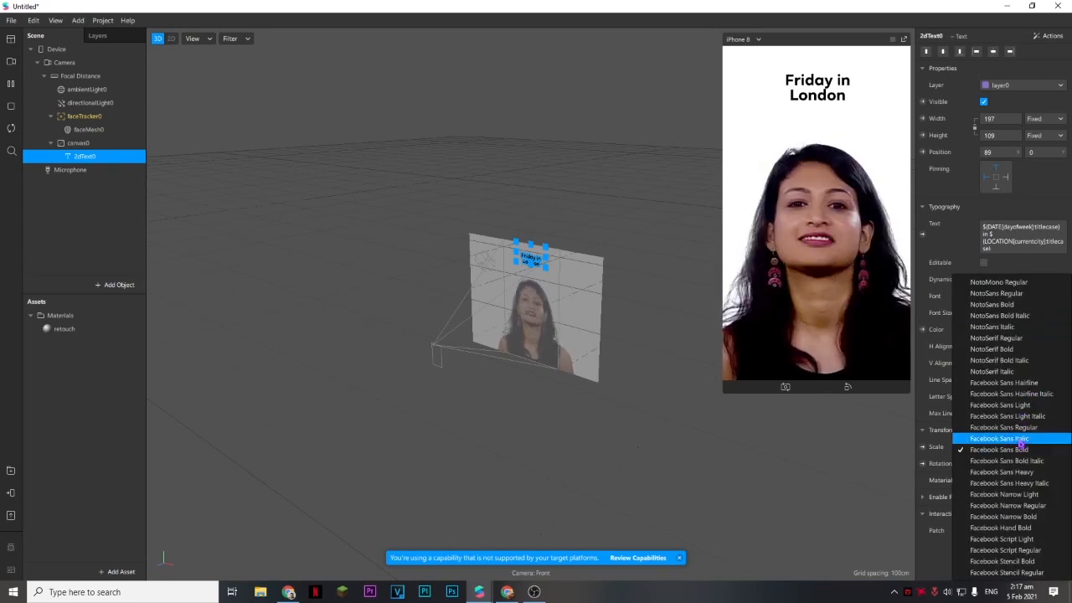
{"action": "left_click", "coordinate": [1019, 473]}
{"action": "left_click", "coordinate": [1054, 299]}
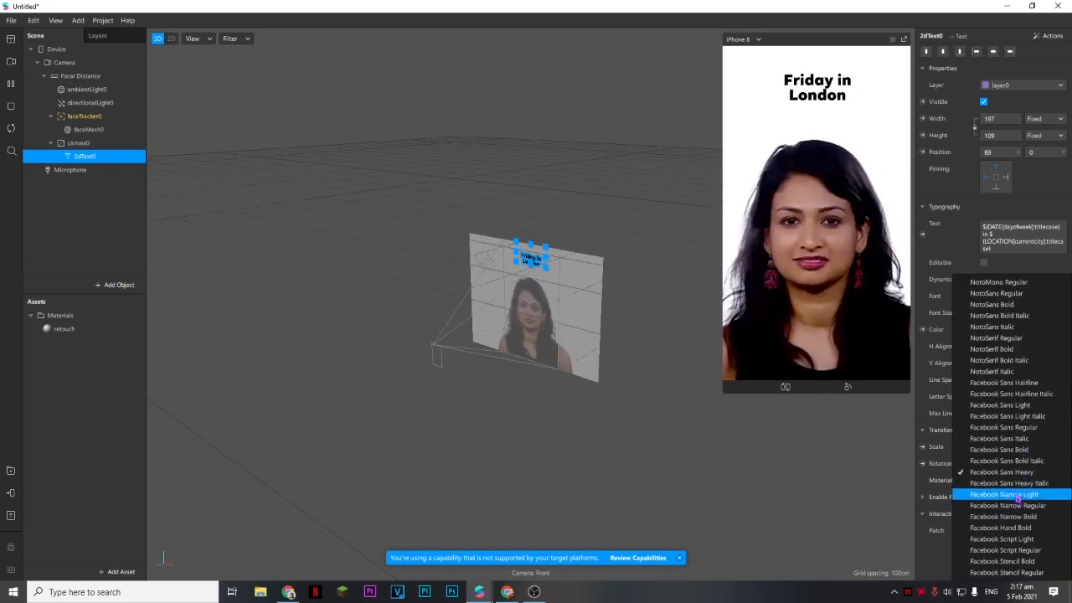
{"action": "left_click", "coordinate": [1018, 512]}
{"action": "left_click", "coordinate": [1043, 299]}
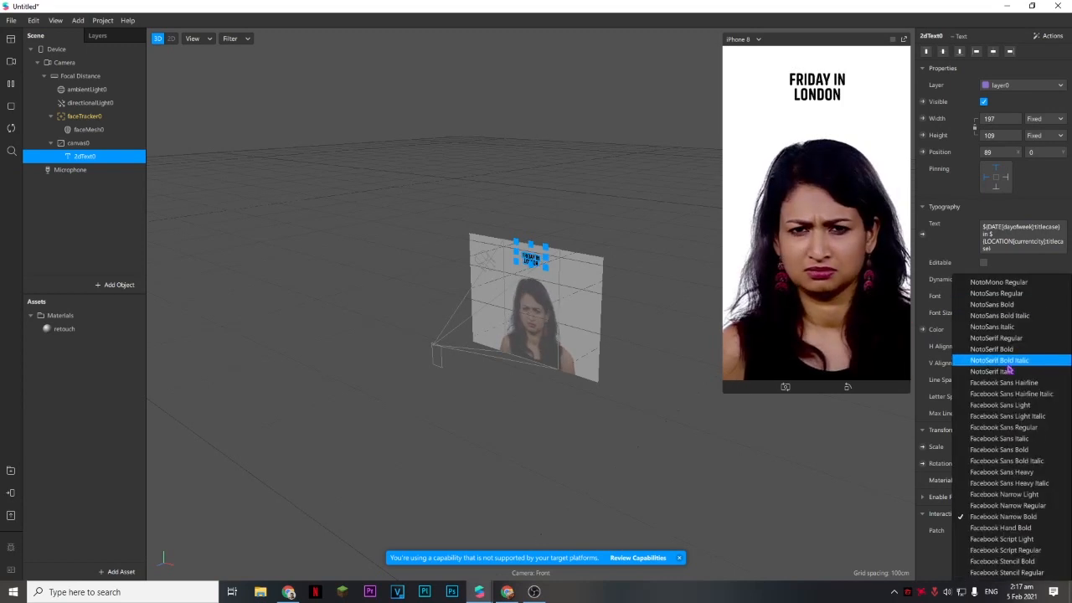
{"action": "left_click", "coordinate": [1015, 385]}
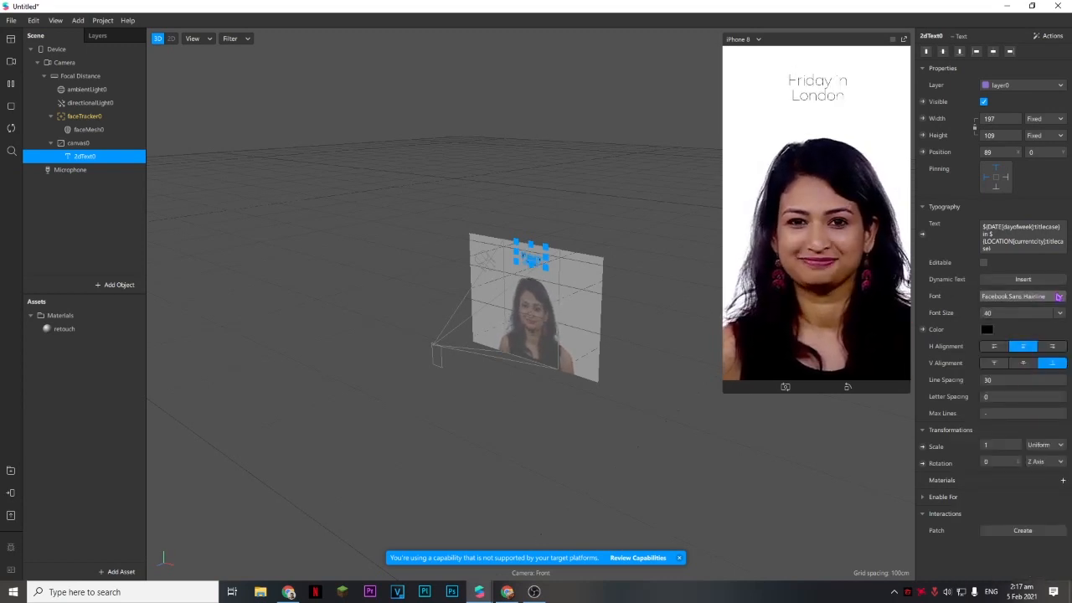
{"action": "left_click", "coordinate": [1032, 297]}
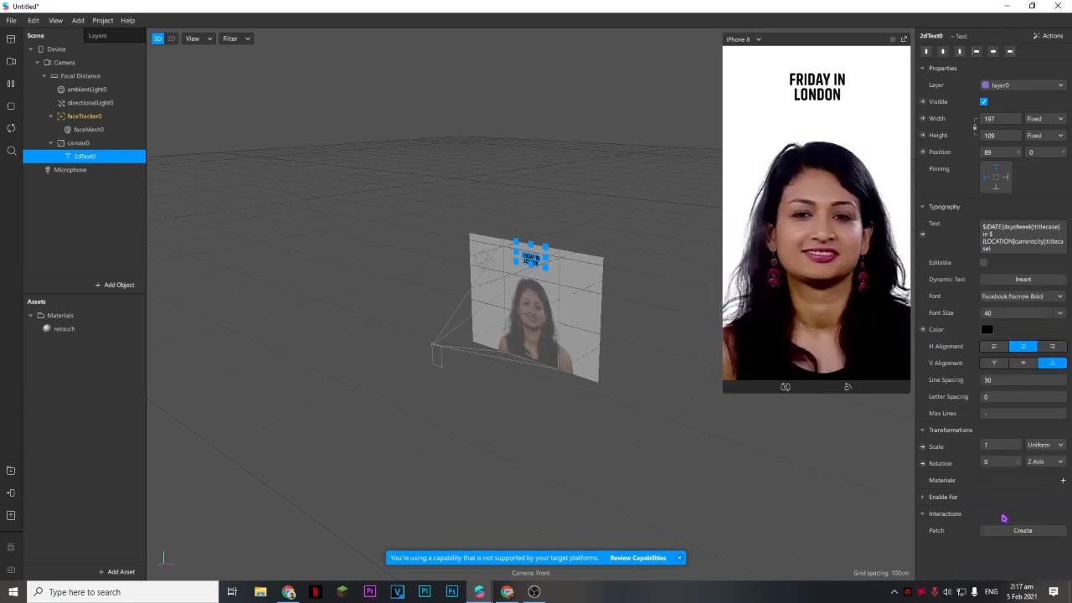
{"action": "left_click", "coordinate": [1004, 517]}
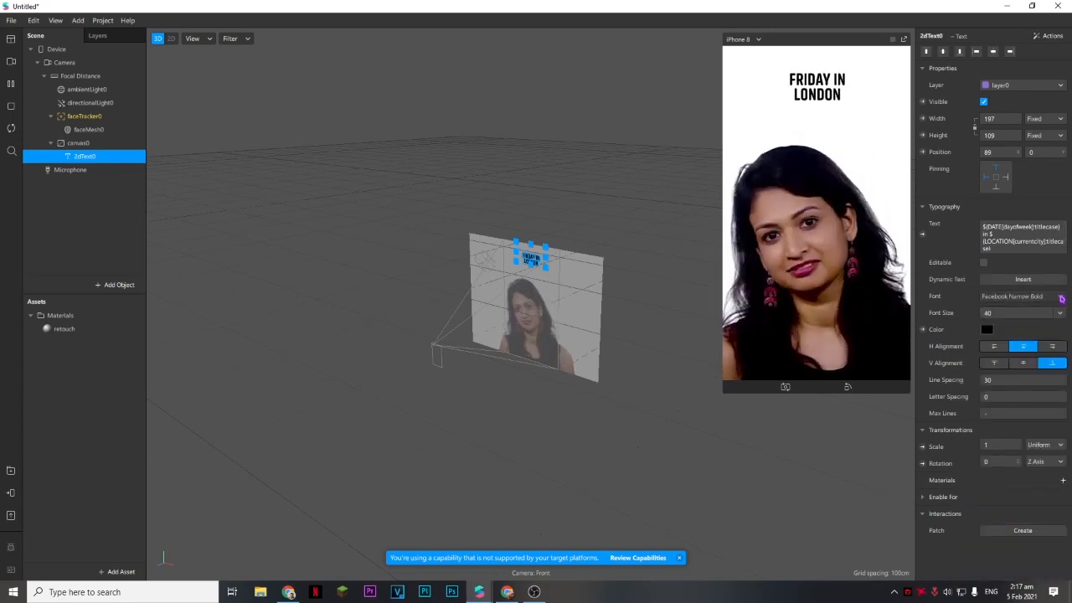
{"action": "left_click", "coordinate": [1057, 297]}
{"action": "left_click", "coordinate": [996, 477]}
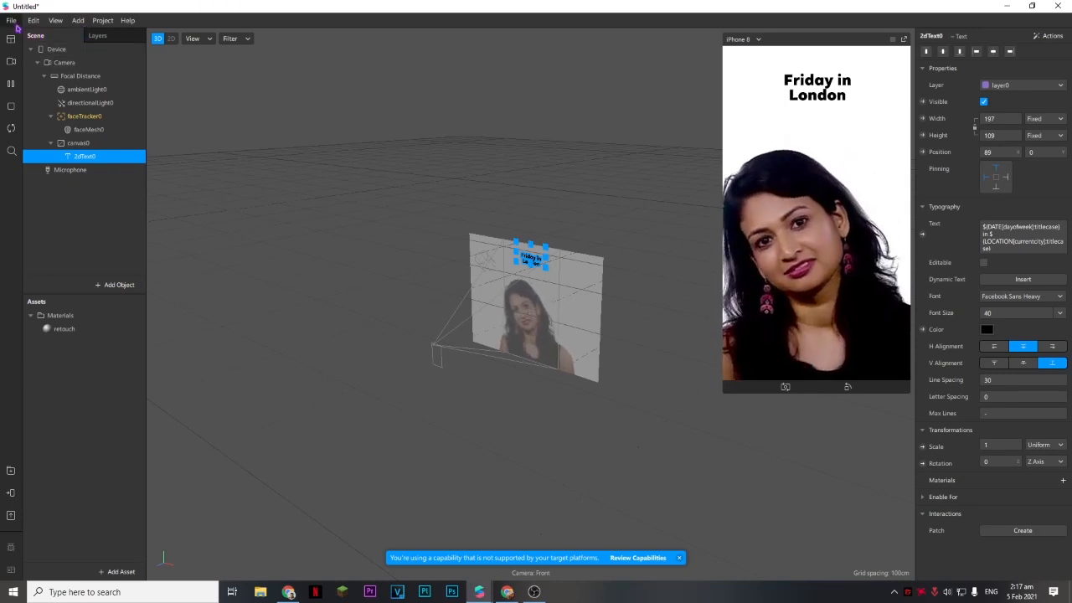
Open the project properties and remove Instagram from the target platforms, keeping only Facebook selected
{"action": "left_click", "coordinate": [99, 21]}
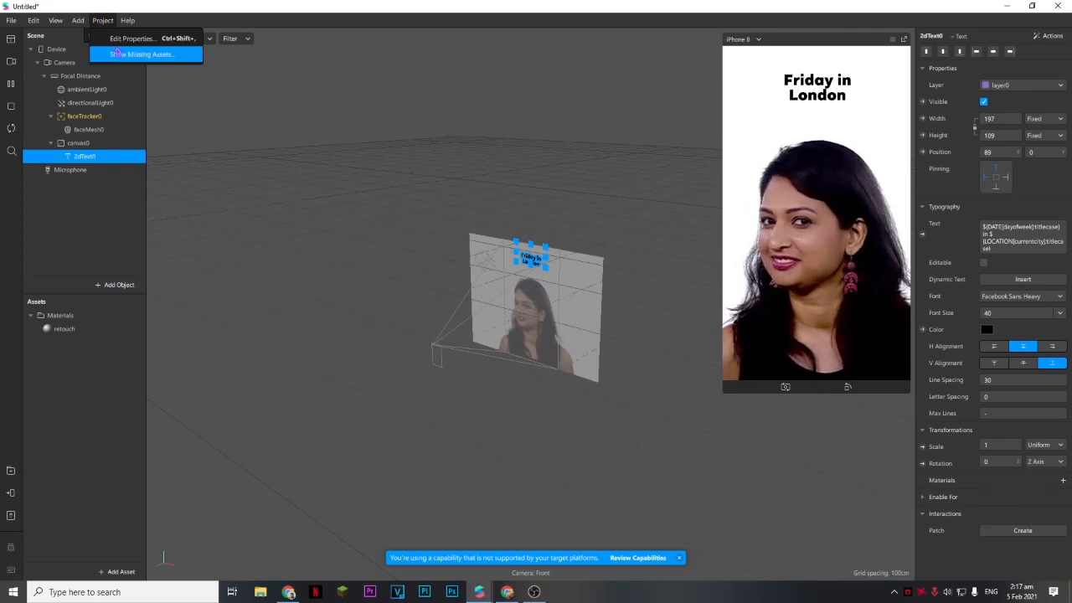
{"action": "left_click", "coordinate": [126, 38]}
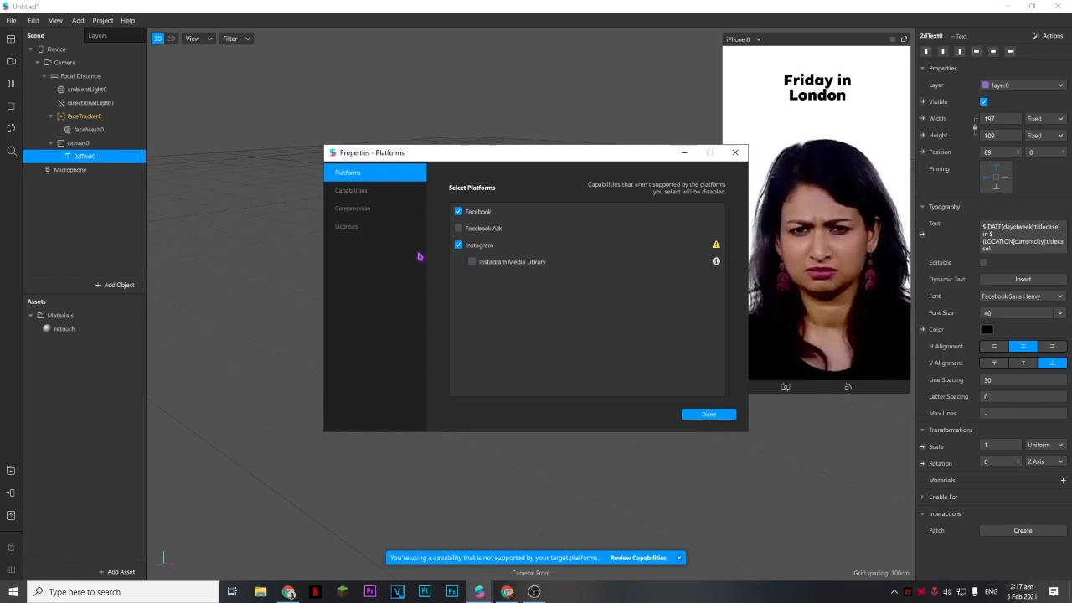
{"action": "left_click", "coordinate": [471, 263]}
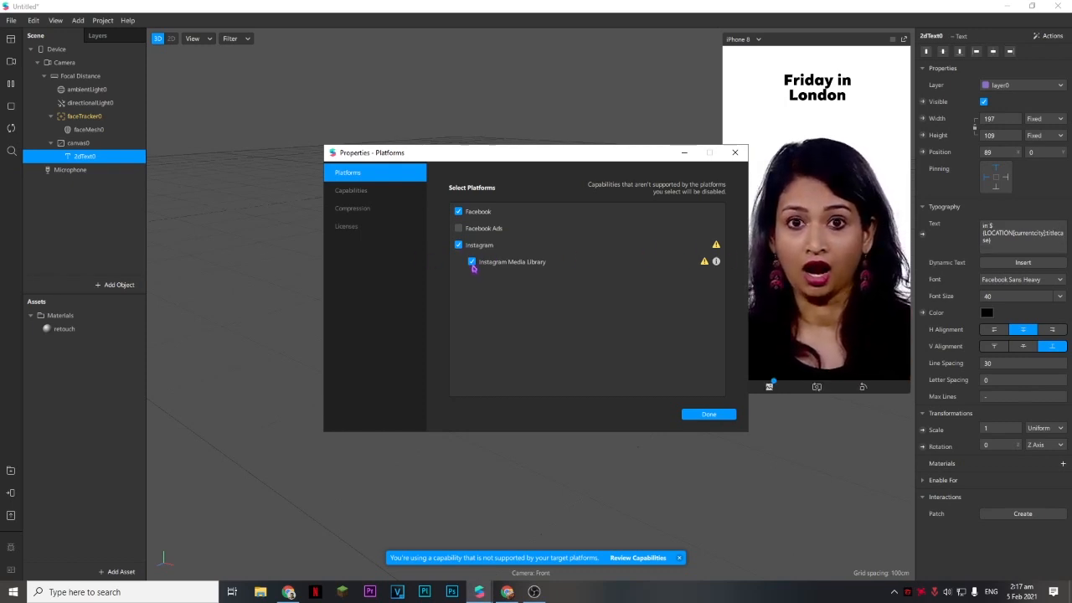
{"action": "left_click", "coordinate": [458, 245]}
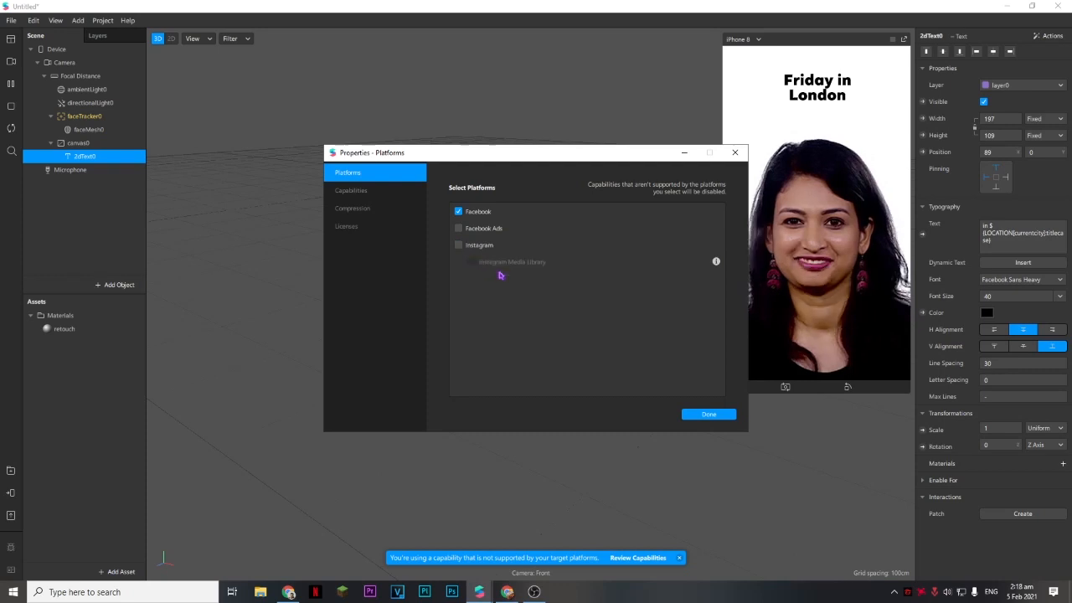
Review the project's capabilities, including the Dynamic Text sub-items and the Fonts entry, and close the project properties
{"action": "left_click", "coordinate": [366, 191]}
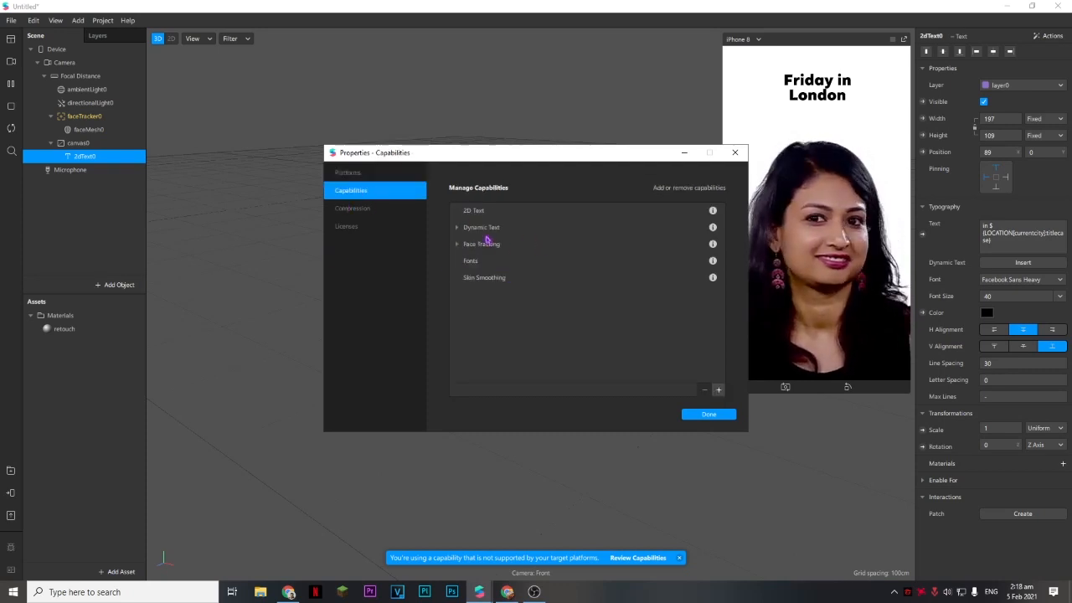
{"action": "left_click", "coordinate": [486, 229]}
{"action": "left_click", "coordinate": [457, 227]}
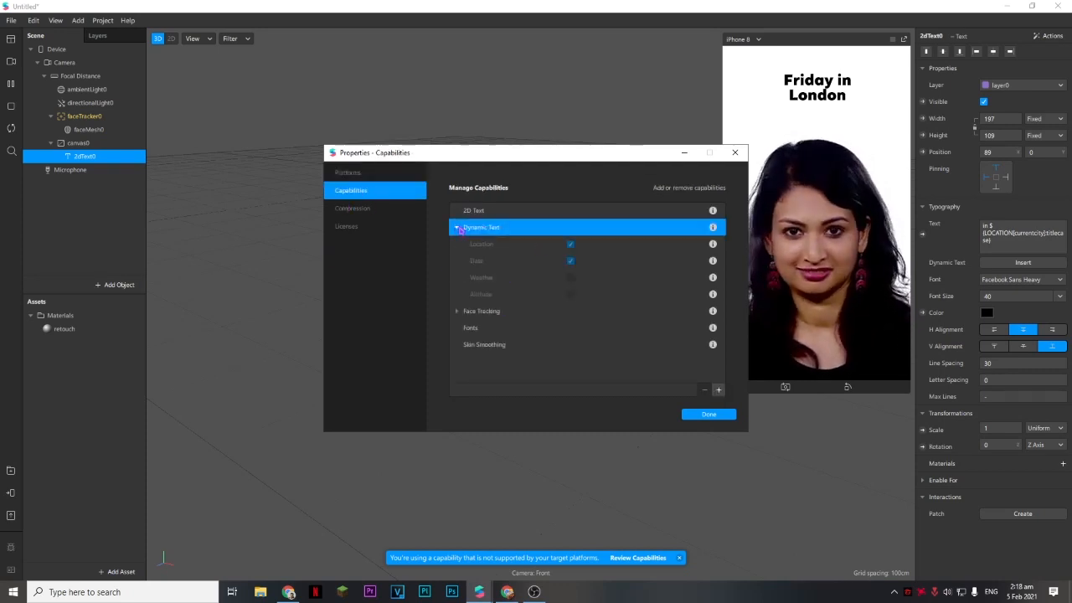
{"action": "left_click", "coordinate": [457, 228]}
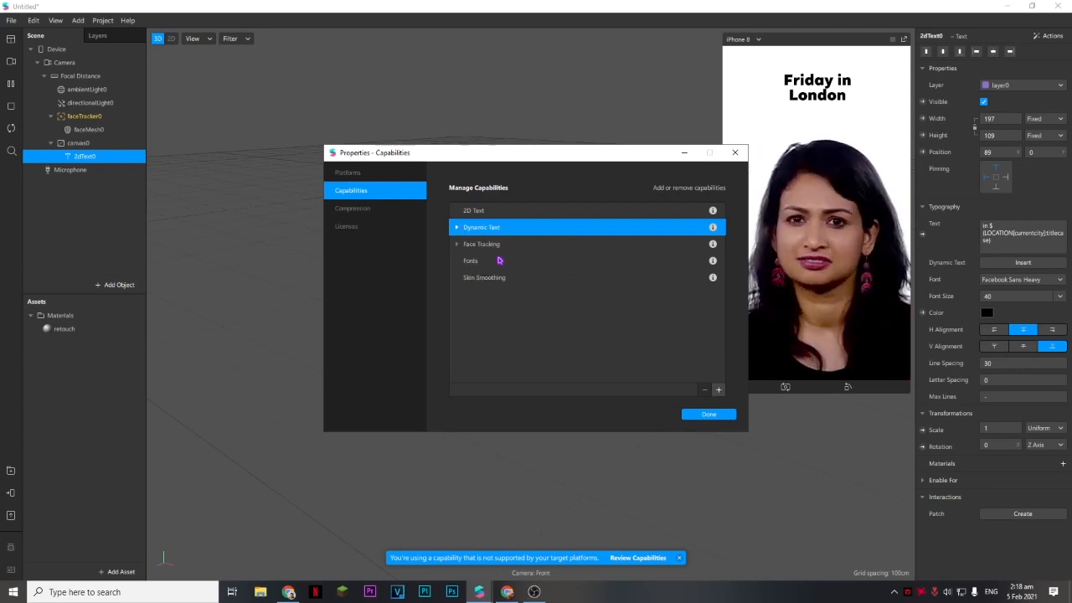
{"action": "left_click", "coordinate": [484, 262]}
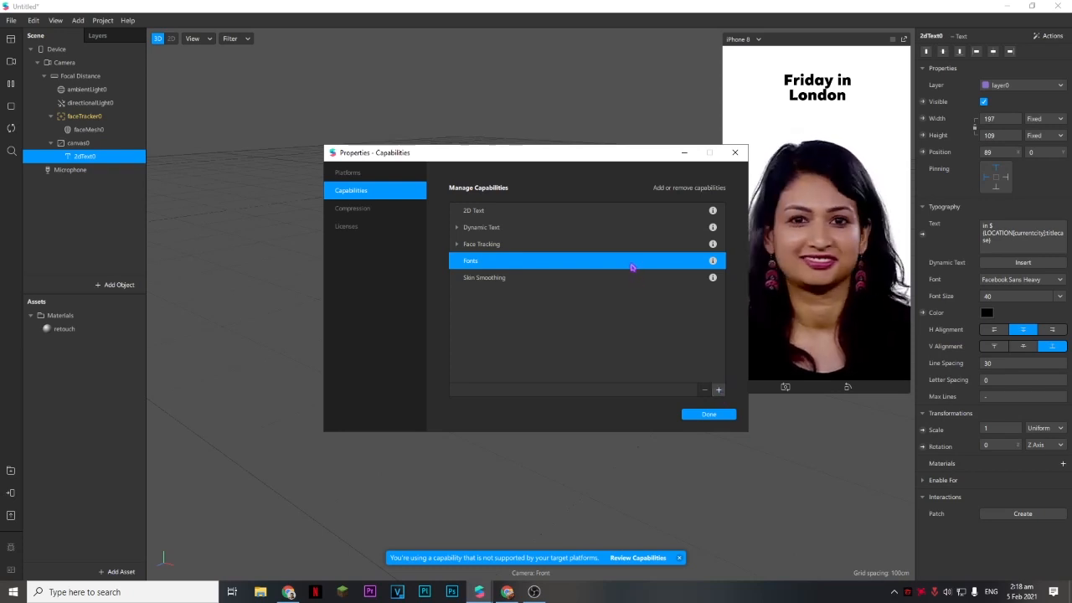
{"action": "left_click", "coordinate": [719, 414]}
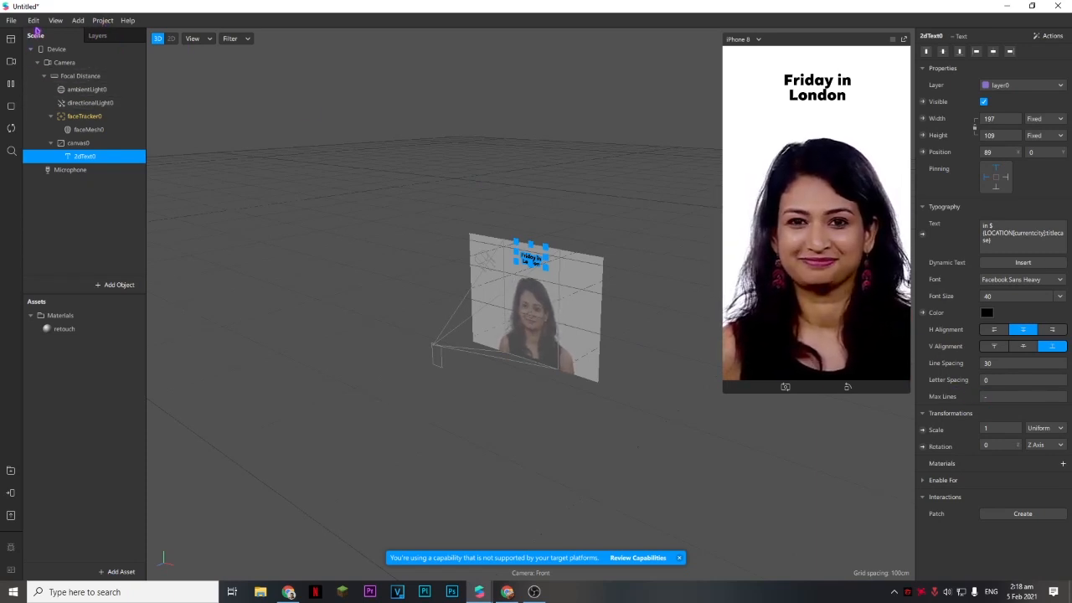
Import all the TrueType font files from the computer's Fonts folder as project assets
{"action": "left_click", "coordinate": [117, 571]}
{"action": "mouse_move", "coordinate": [184, 392]}
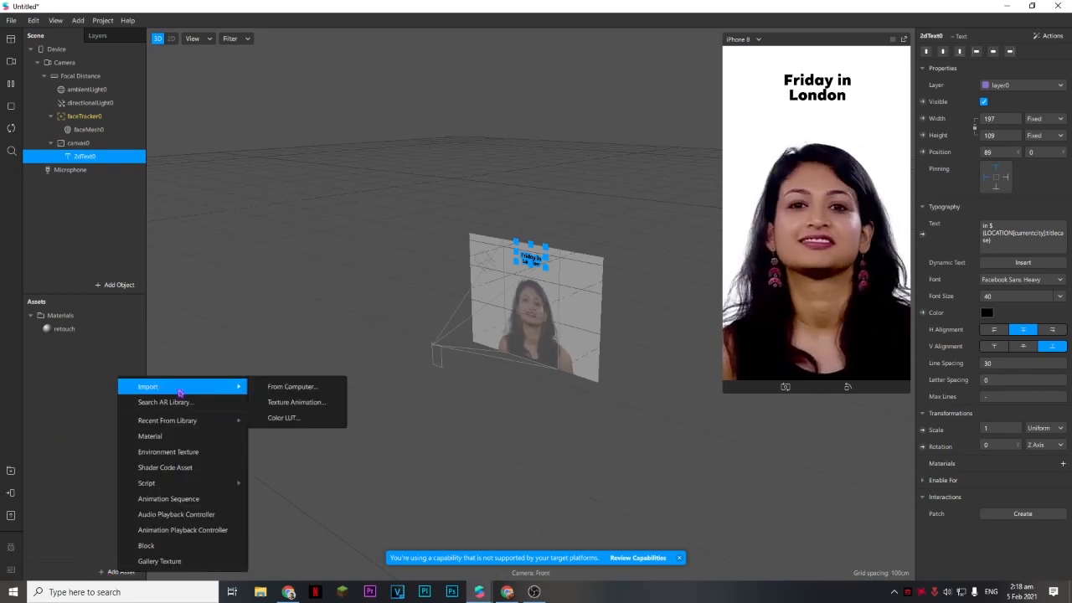
{"action": "left_click", "coordinate": [288, 387]}
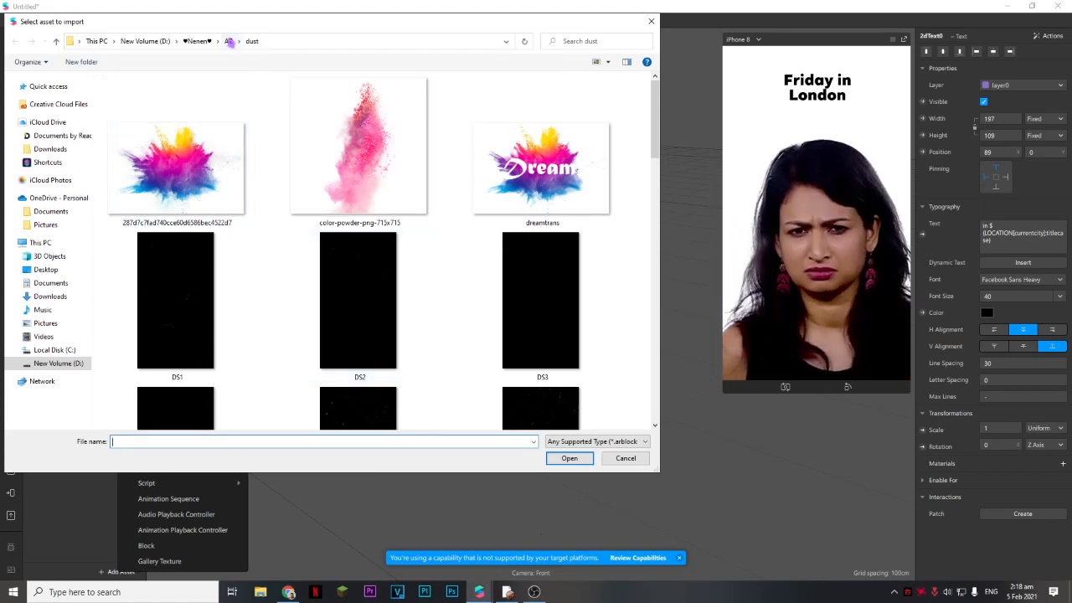
{"action": "left_click", "coordinate": [229, 41]}
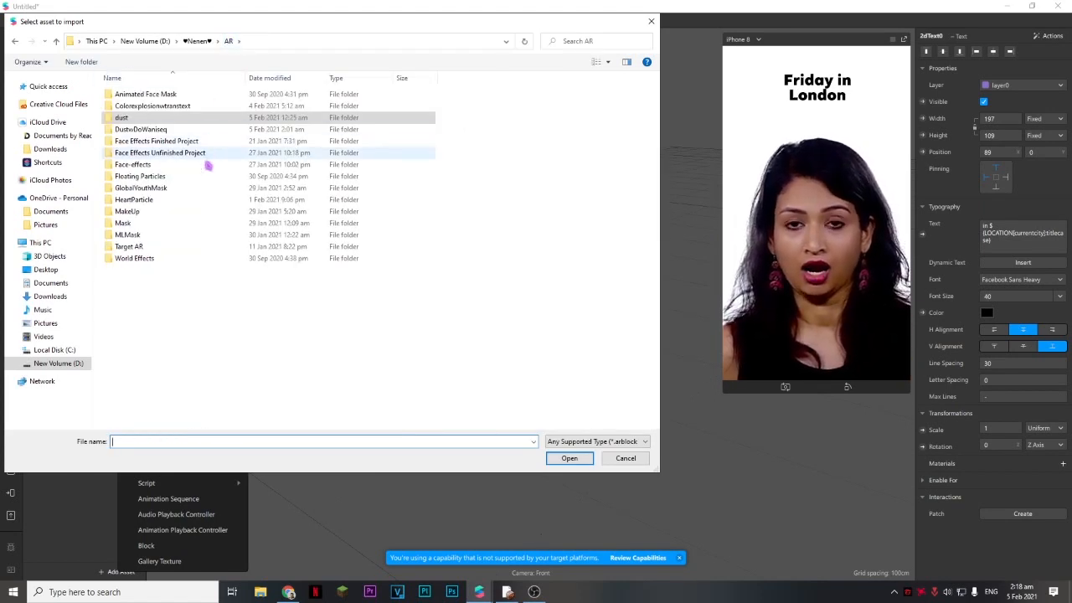
{"action": "left_click", "coordinate": [196, 41]}
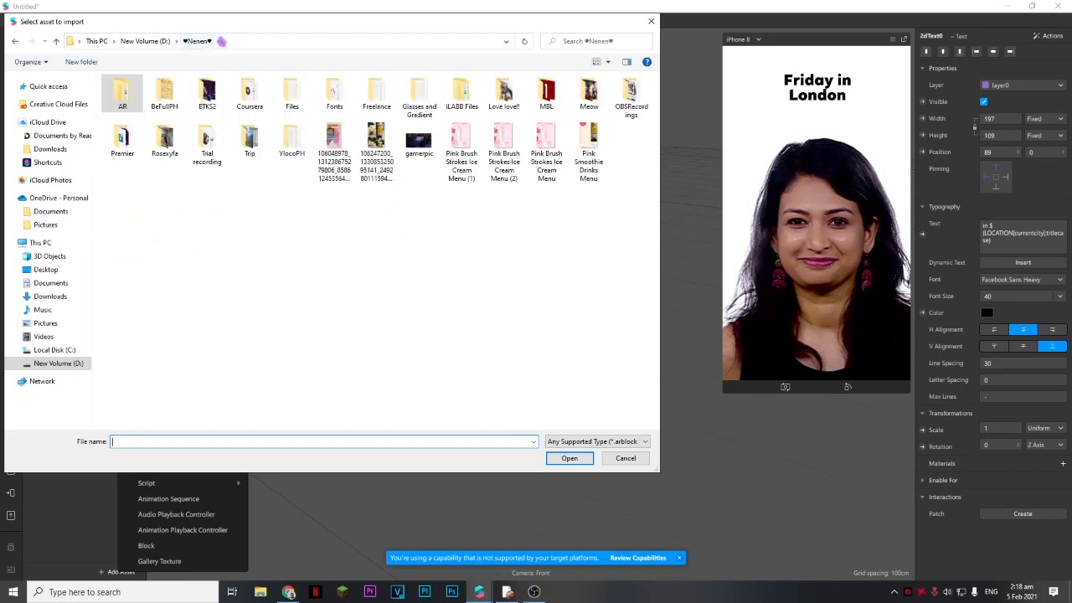
{"action": "left_click", "coordinate": [334, 94]}
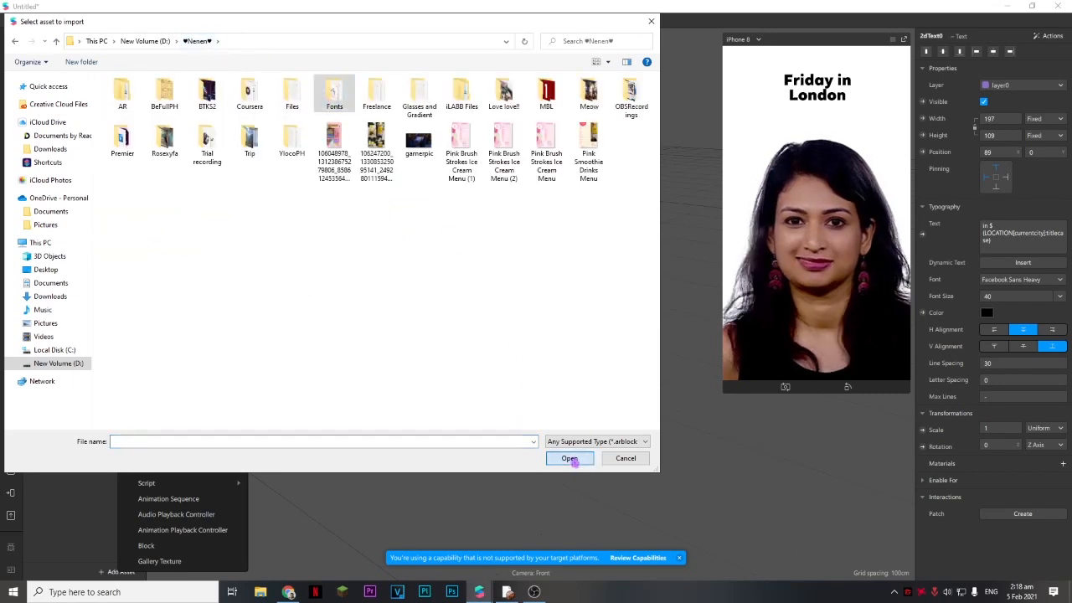
{"action": "left_click", "coordinate": [570, 459]}
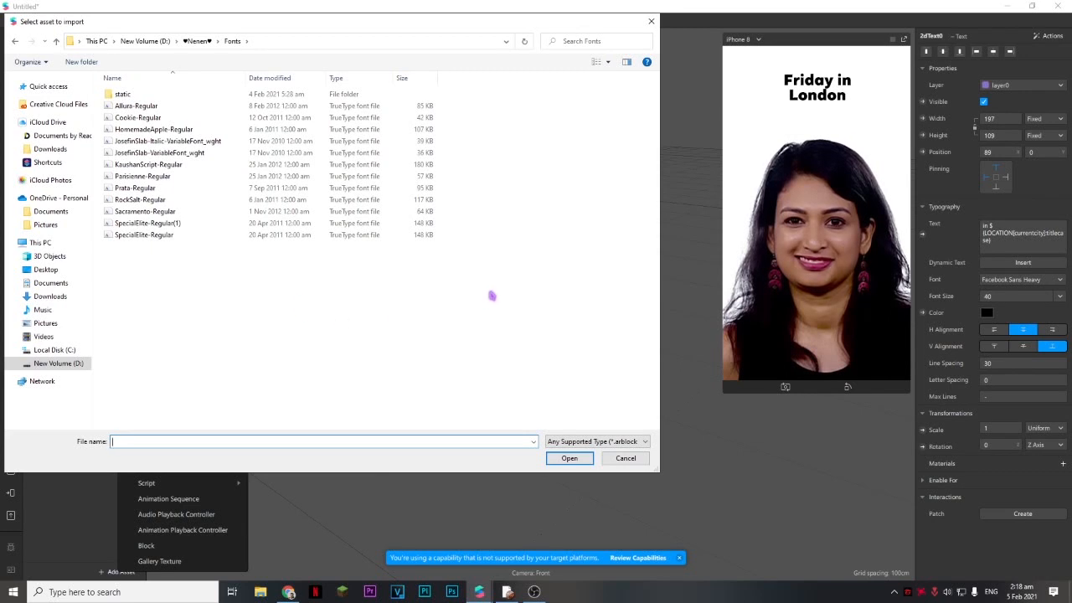
{"action": "left_click_drag", "start_coordinate": [492, 296], "coordinate": [109, 99]}
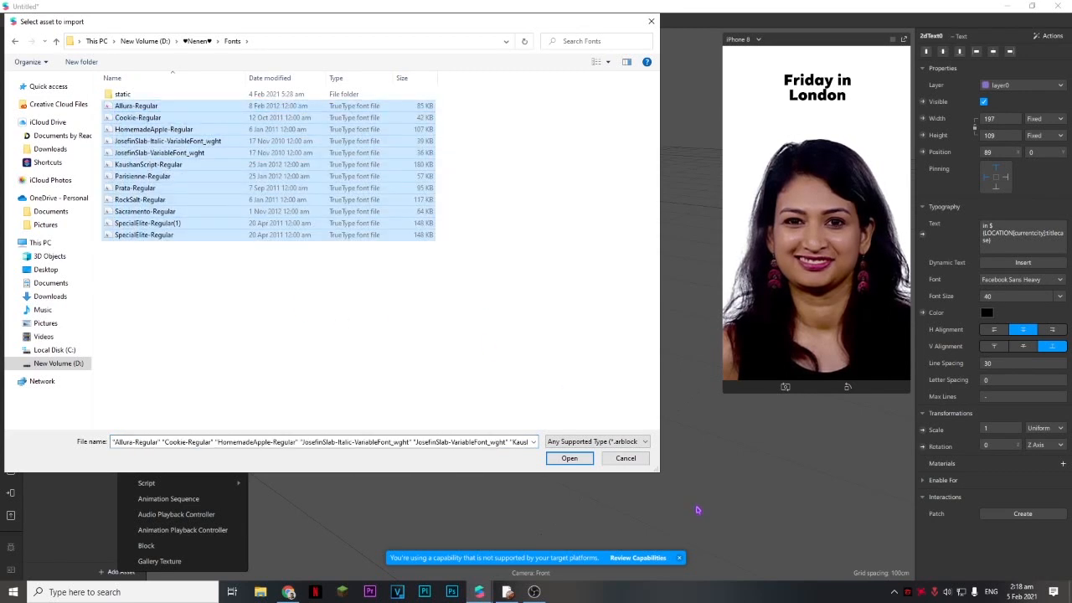
{"action": "left_click", "coordinate": [579, 459]}
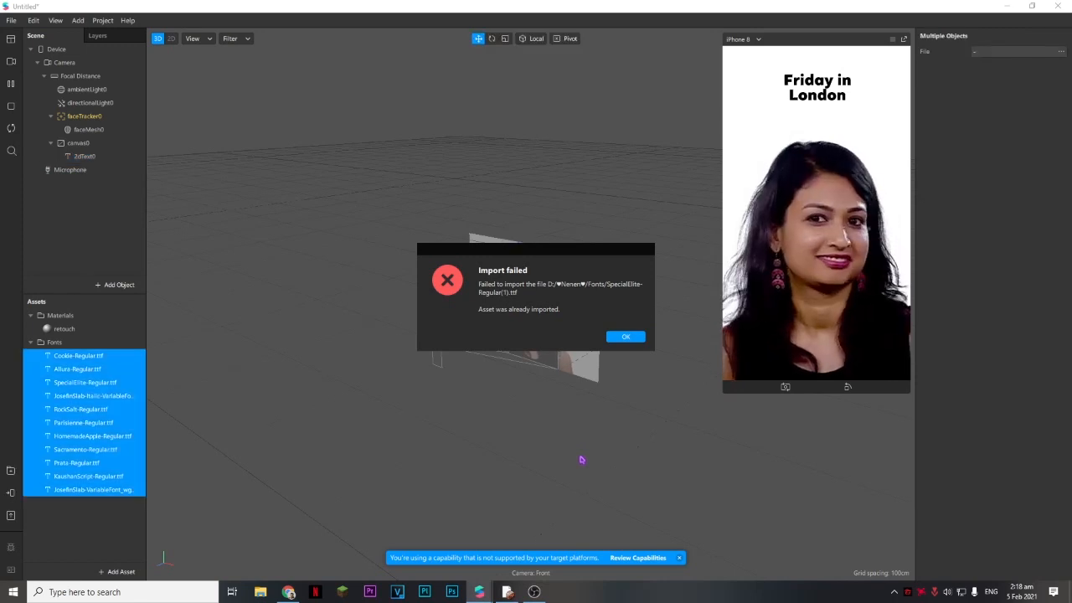
{"action": "left_click", "coordinate": [626, 338]}
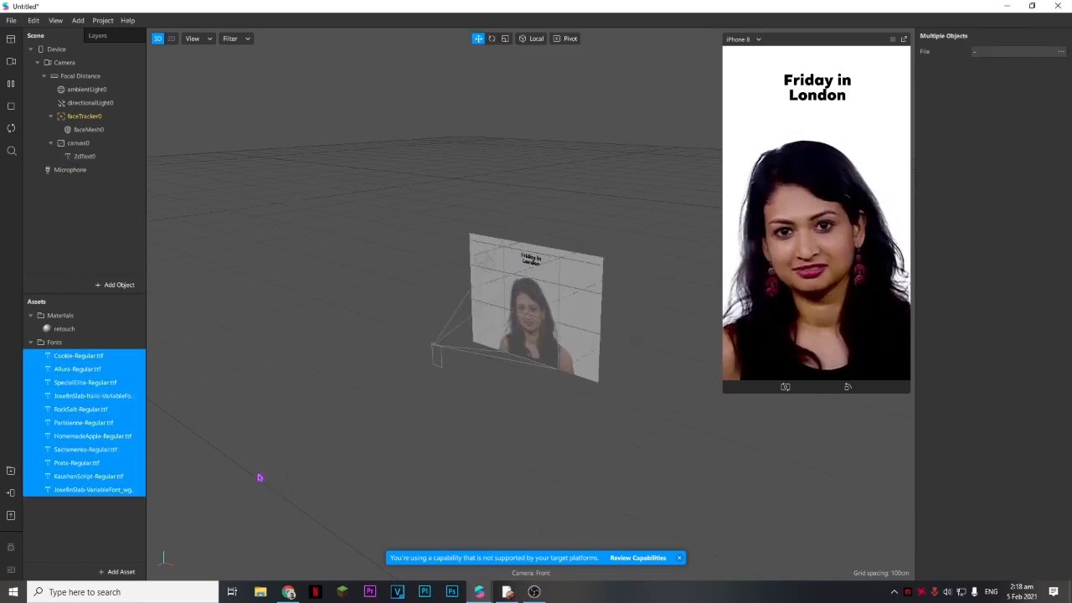
Select the 2D text object and open its font choices to examine the imported fonts
{"action": "left_click", "coordinate": [239, 434]}
{"action": "left_click", "coordinate": [64, 328]}
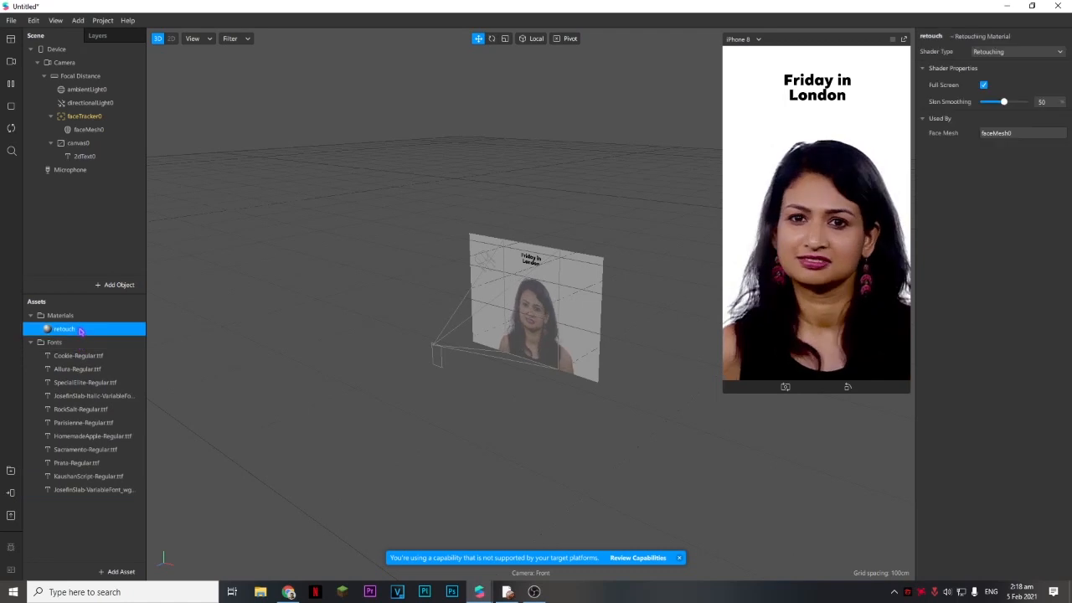
{"action": "left_click", "coordinate": [84, 155]}
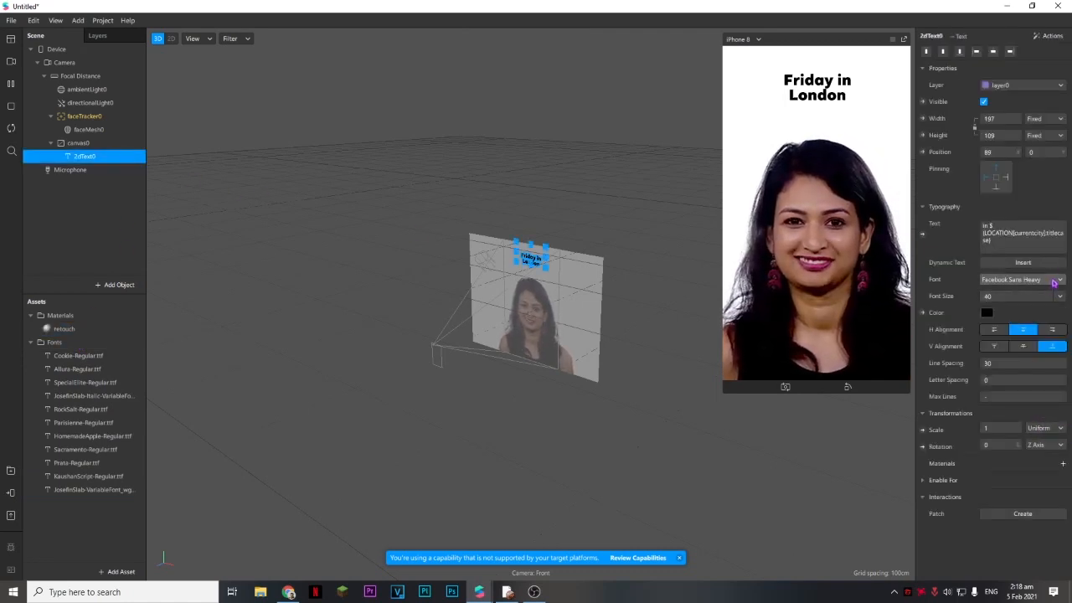
{"action": "left_click", "coordinate": [1057, 283]}
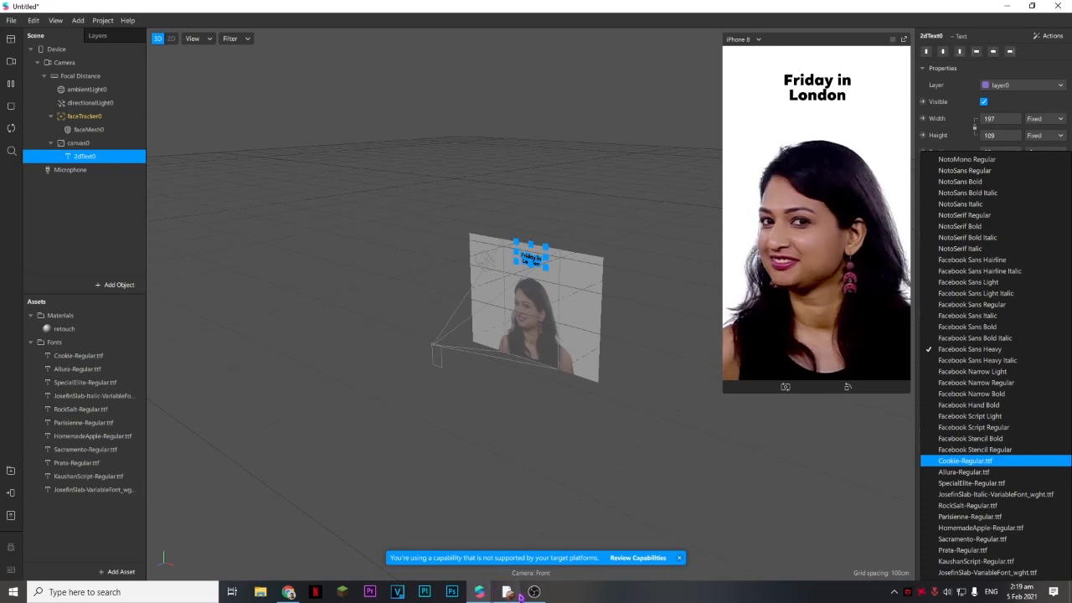
Switch to Google Chrome, search for "google fonts" and open the Google Fonts browsing page
{"action": "mouse_move", "coordinate": [479, 591]}
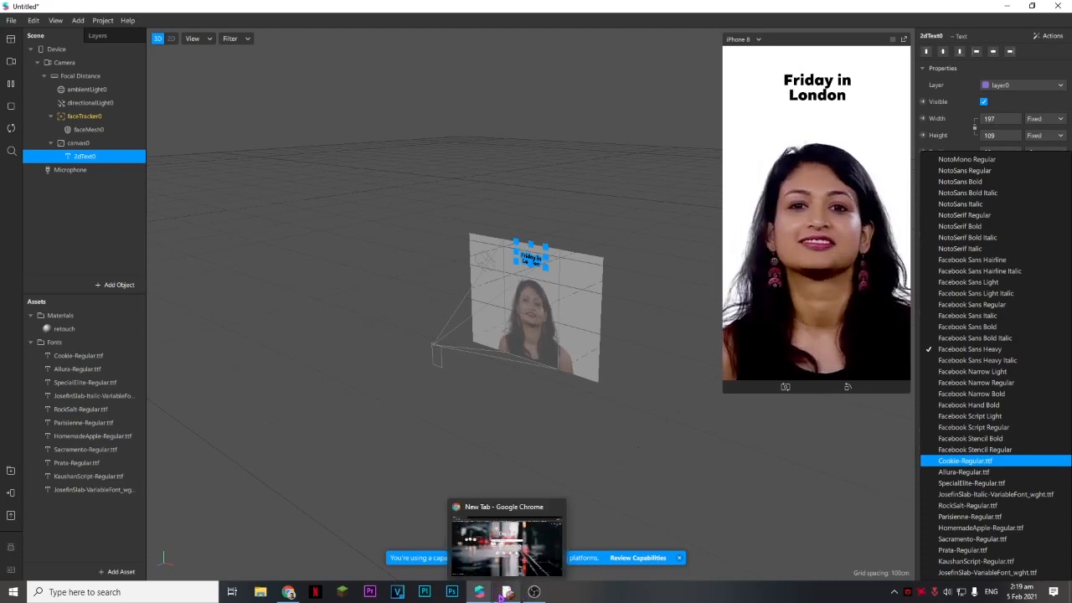
{"action": "left_click", "coordinate": [506, 555]}
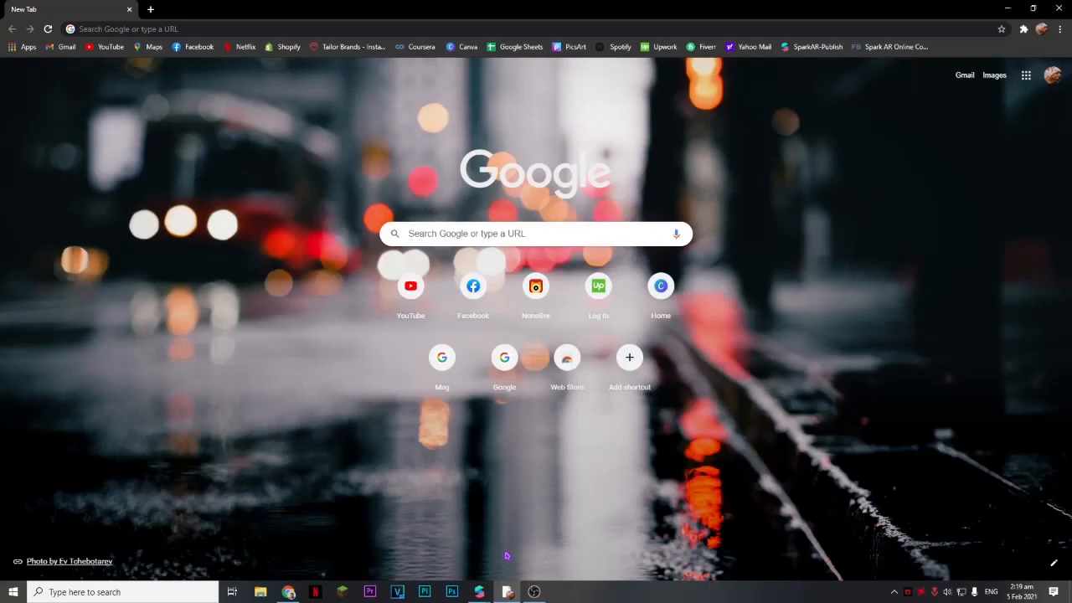
{"action": "left_click", "coordinate": [298, 30]}
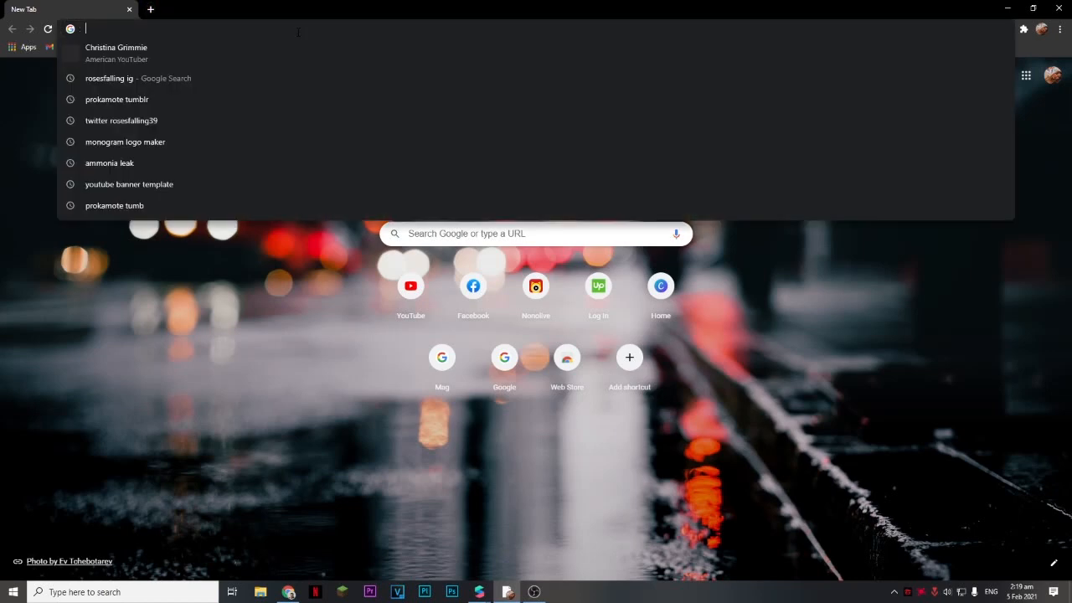
{"action": "type", "text": "goog"}
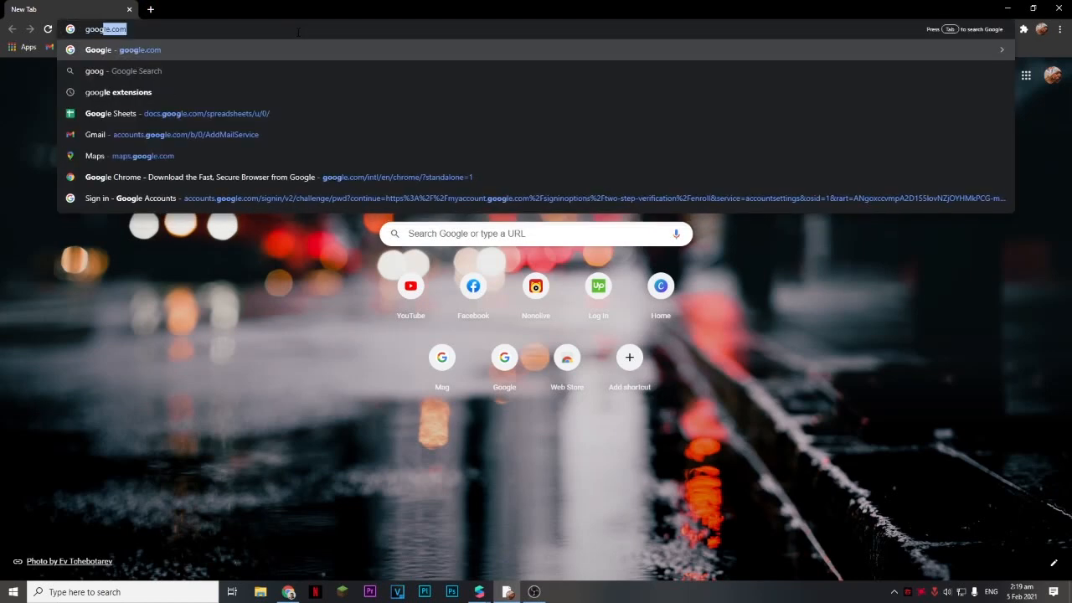
{"action": "type", "text": "le font"}
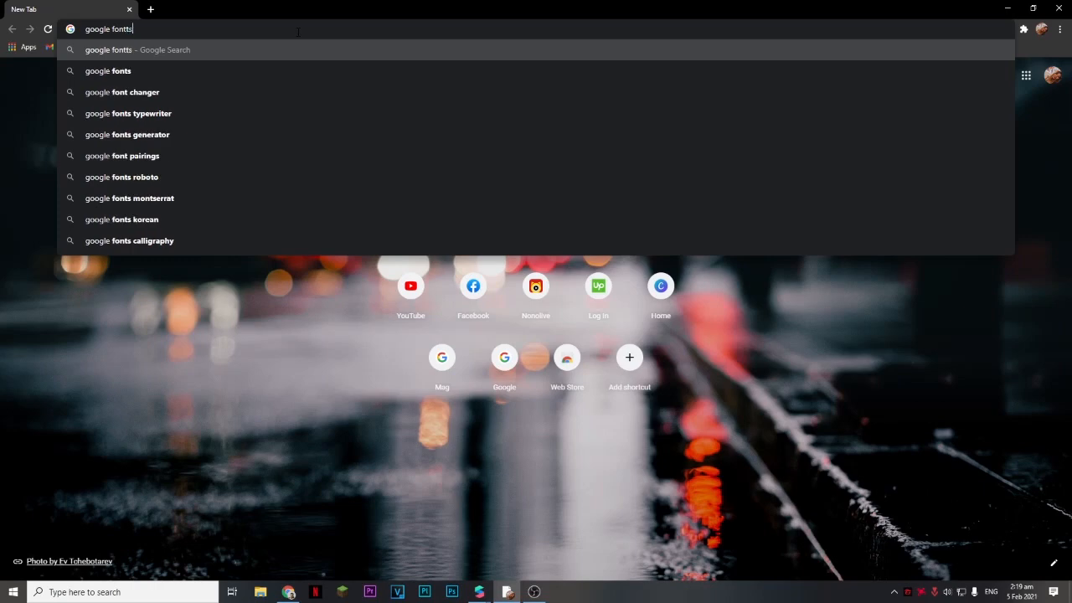
{"action": "type", "text": "s"}
{"action": "key", "text": "Return"}
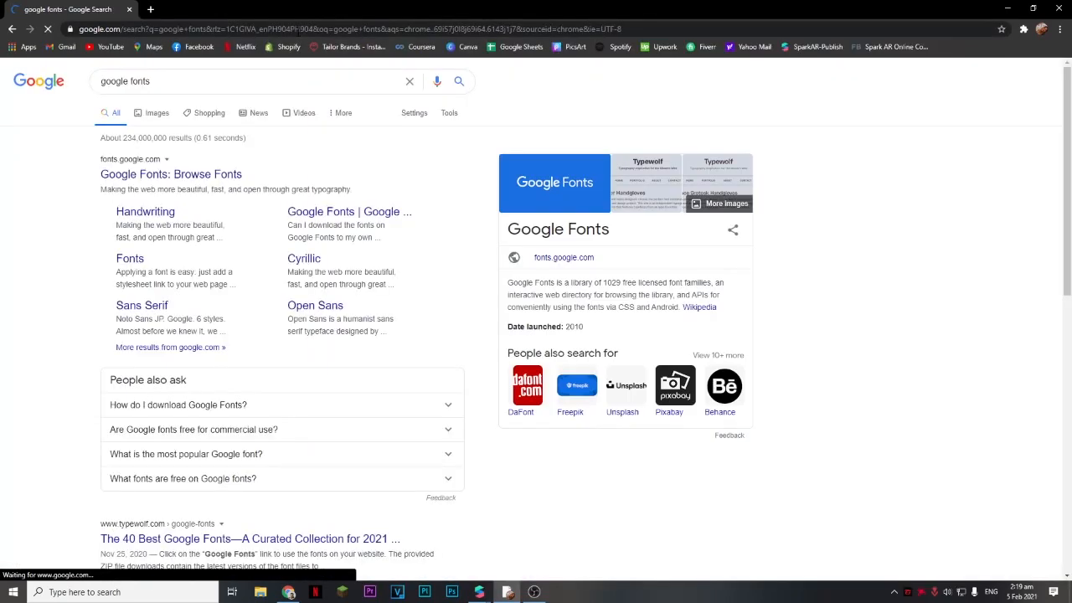
{"action": "left_click", "coordinate": [199, 174]}
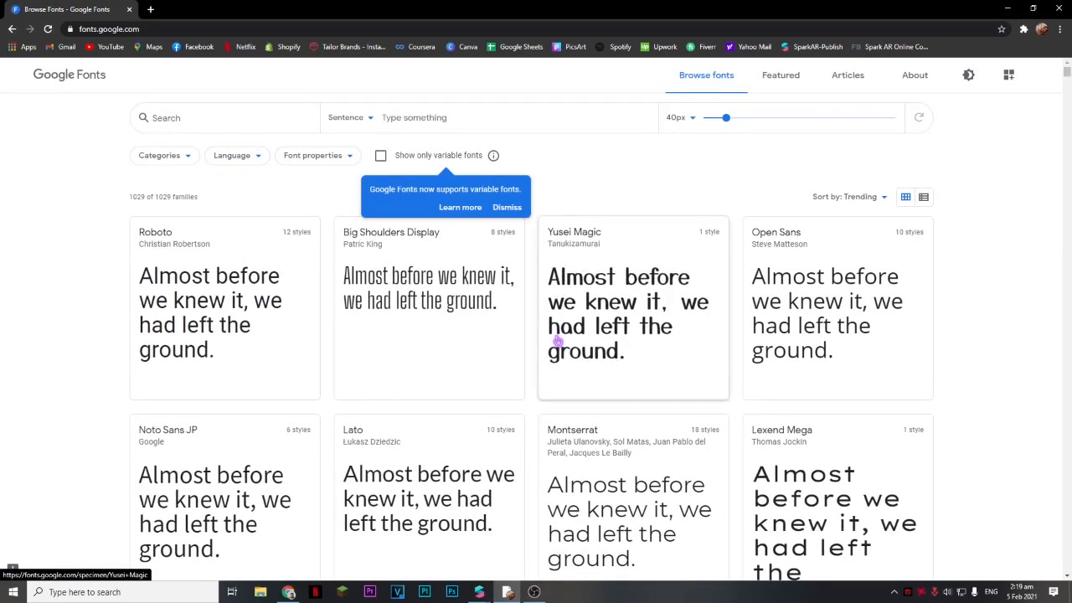
Browse the Google Fonts families and open the Potta One font's page
{"action": "scroll", "coordinate": [617, 477], "scroll_direction": "down", "scroll_amount": 2}
{"action": "scroll", "coordinate": [618, 477], "scroll_direction": "down", "scroll_amount": 4}
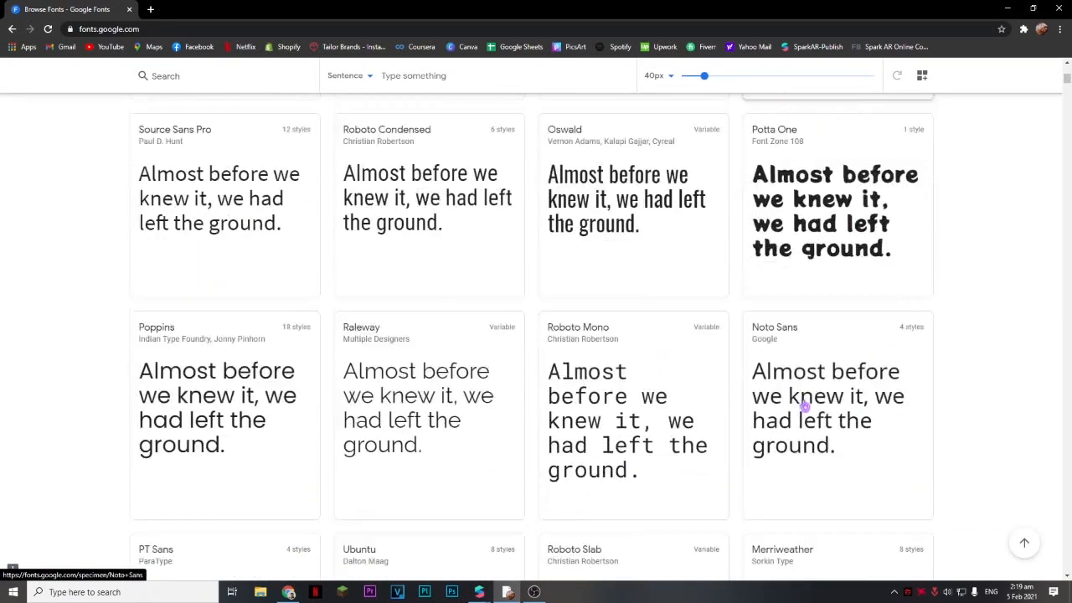
{"action": "scroll", "coordinate": [696, 407], "scroll_direction": "down", "scroll_amount": 4}
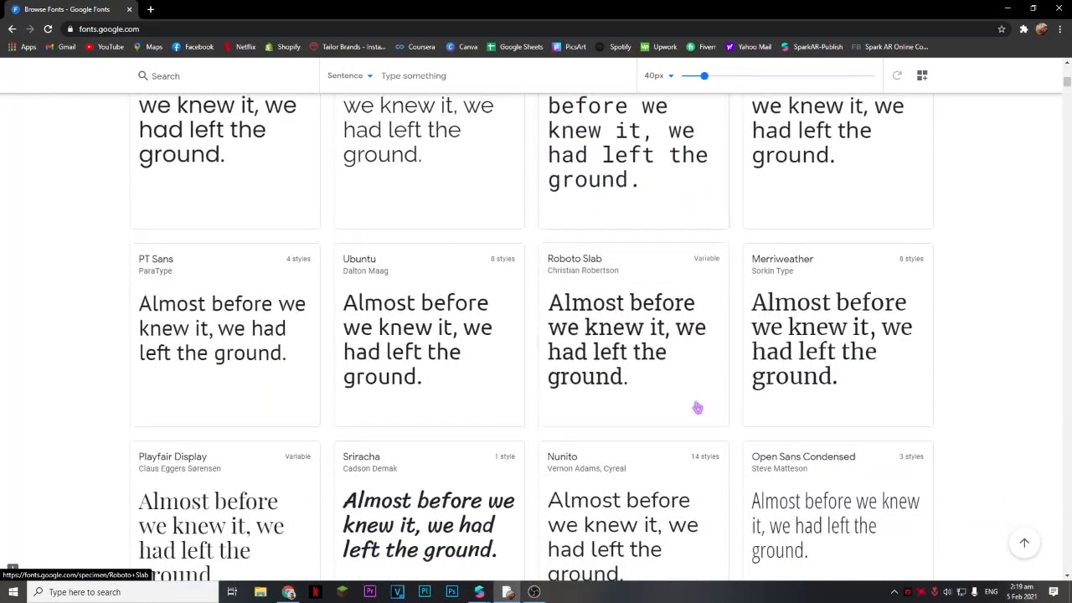
{"action": "scroll", "coordinate": [790, 411], "scroll_direction": "up", "scroll_amount": 5}
{"action": "left_click", "coordinate": [789, 335]}
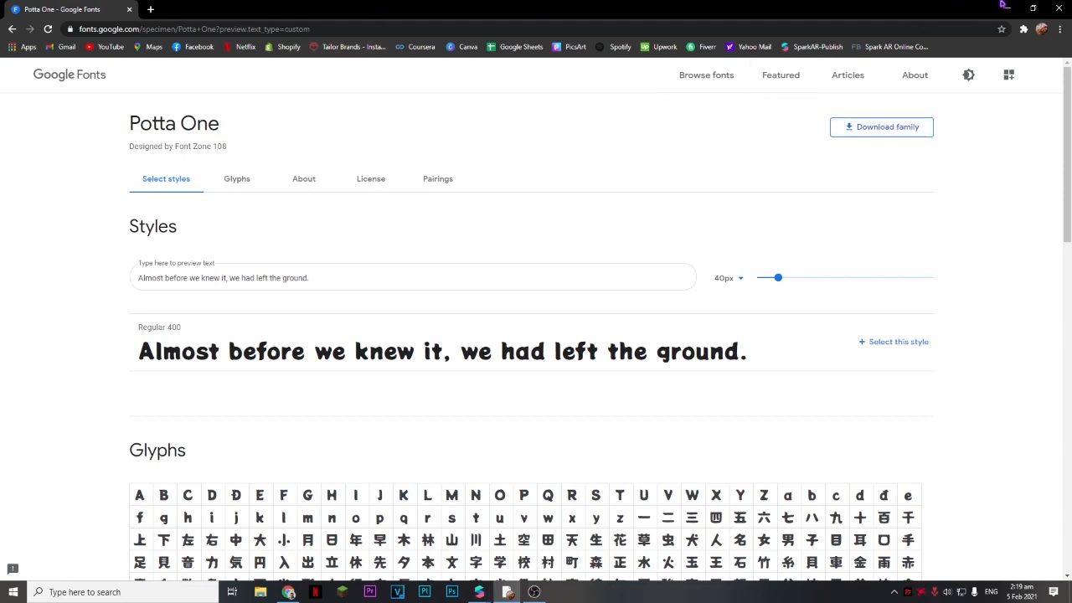
Close the browser to return to Spark AR Studio and set the 2D text's font to Allura-Regular.ttf
{"action": "left_click", "coordinate": [1056, 7]}
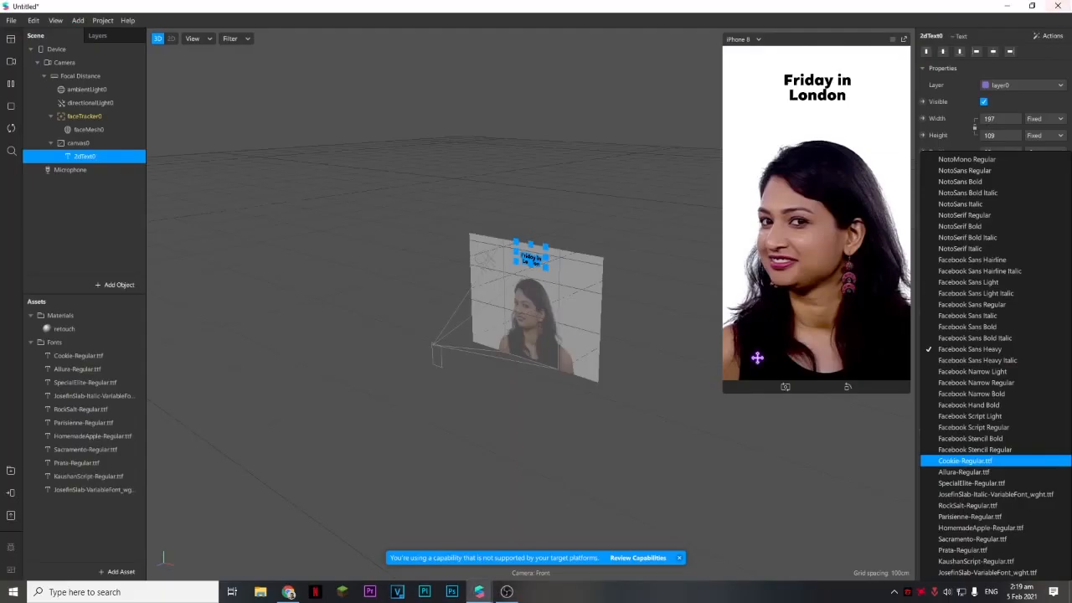
{"action": "left_click", "coordinate": [1005, 474]}
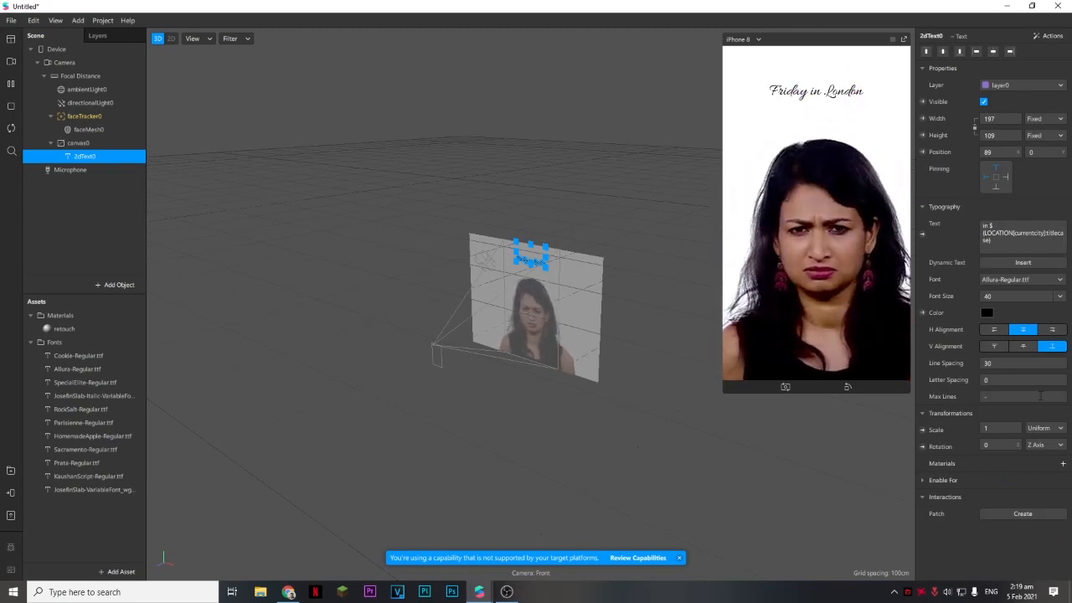
Try several swatches for the 2D text's colour and settle on the green #54c898 sampled from the colour spectrum
{"action": "left_click", "coordinate": [987, 312]}
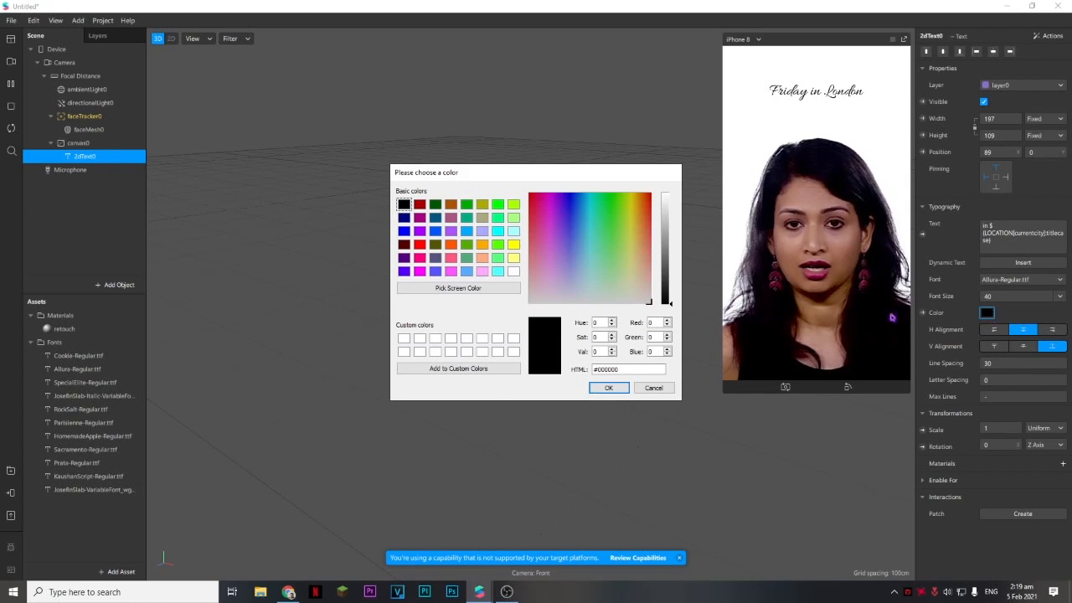
{"action": "left_click", "coordinate": [573, 234]}
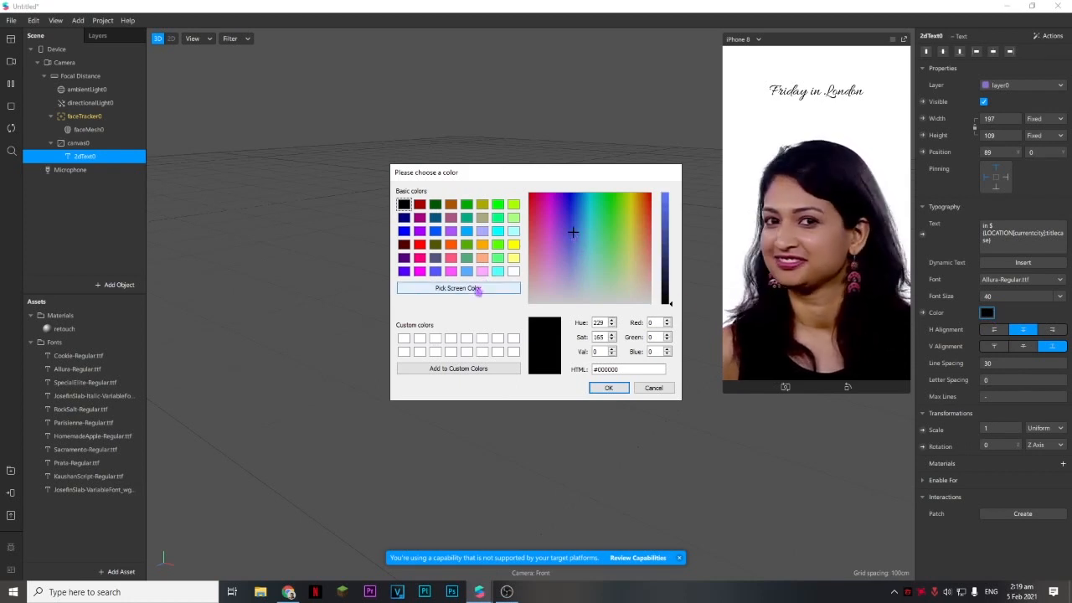
{"action": "left_click", "coordinate": [476, 287]}
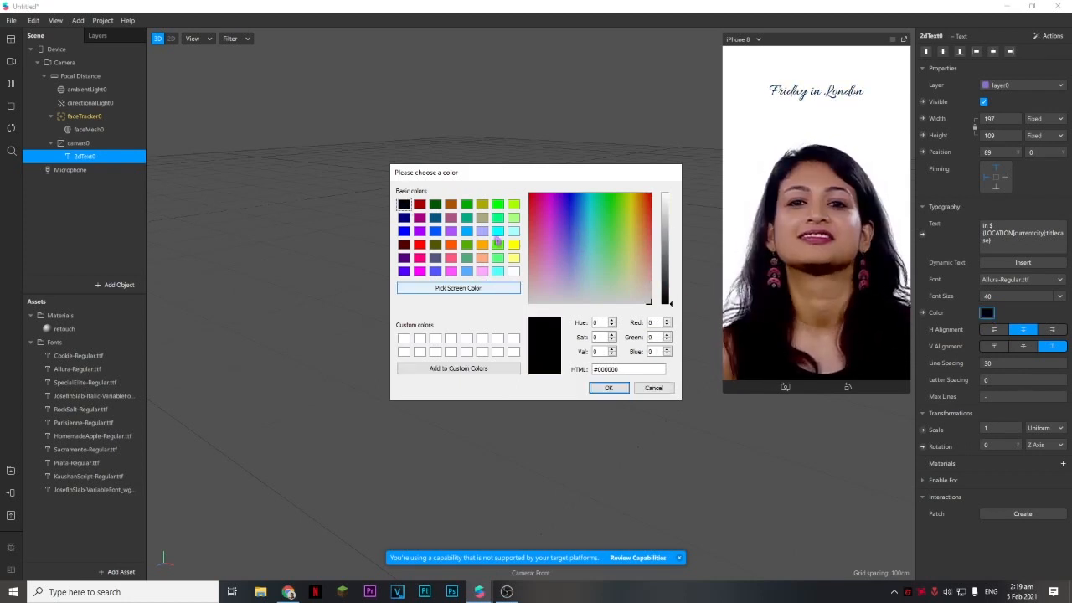
{"action": "left_click", "coordinate": [467, 232]}
{"action": "left_click", "coordinate": [498, 230]}
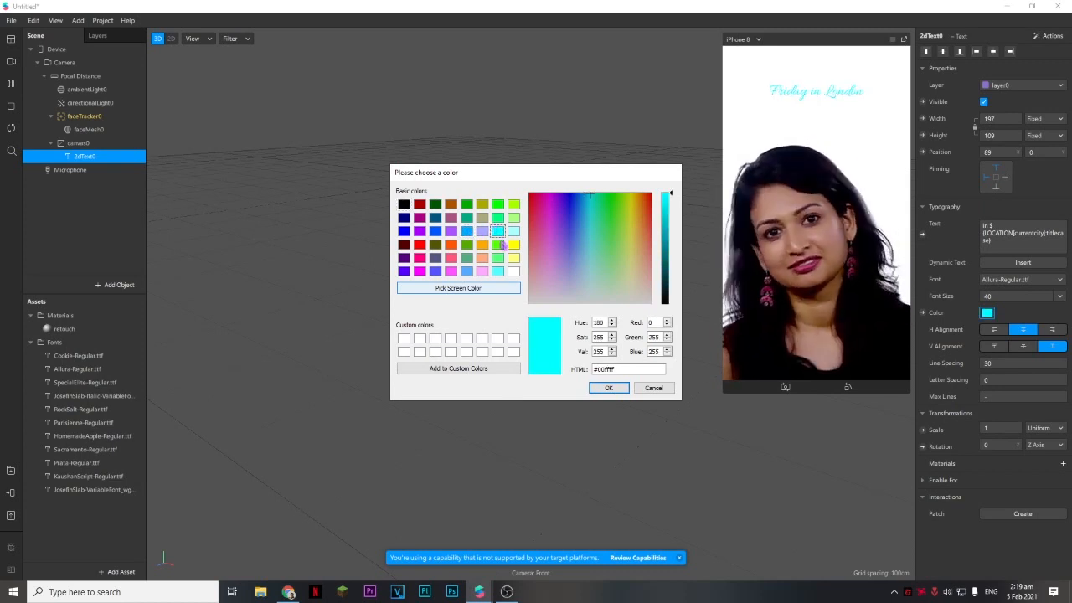
{"action": "left_click", "coordinate": [497, 244]}
{"action": "left_click", "coordinate": [498, 257]}
{"action": "left_click", "coordinate": [466, 244]}
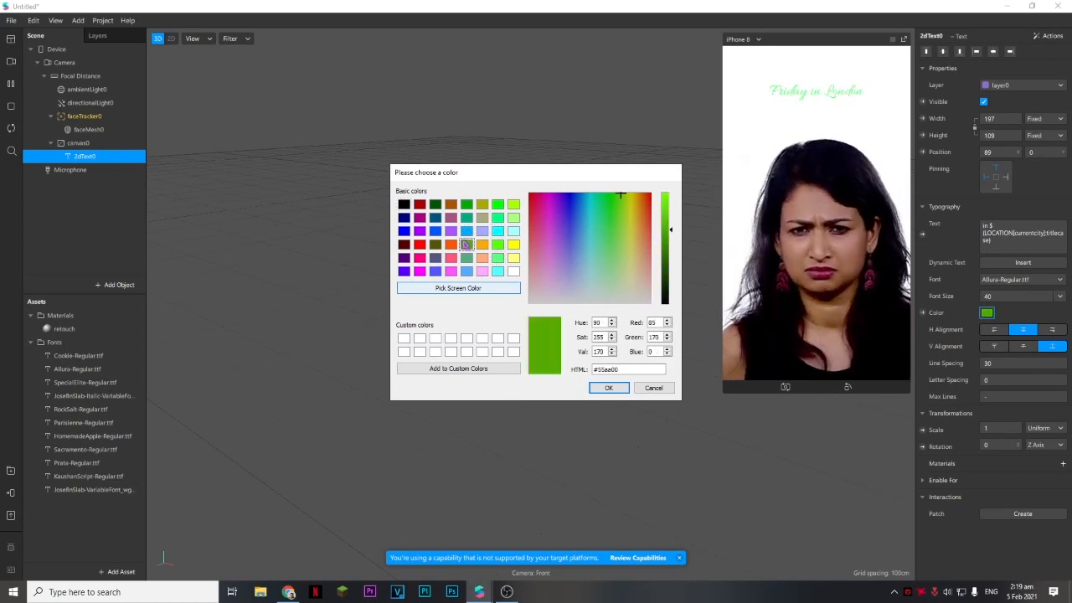
{"action": "left_click", "coordinate": [467, 257]}
{"action": "left_click", "coordinate": [497, 271]}
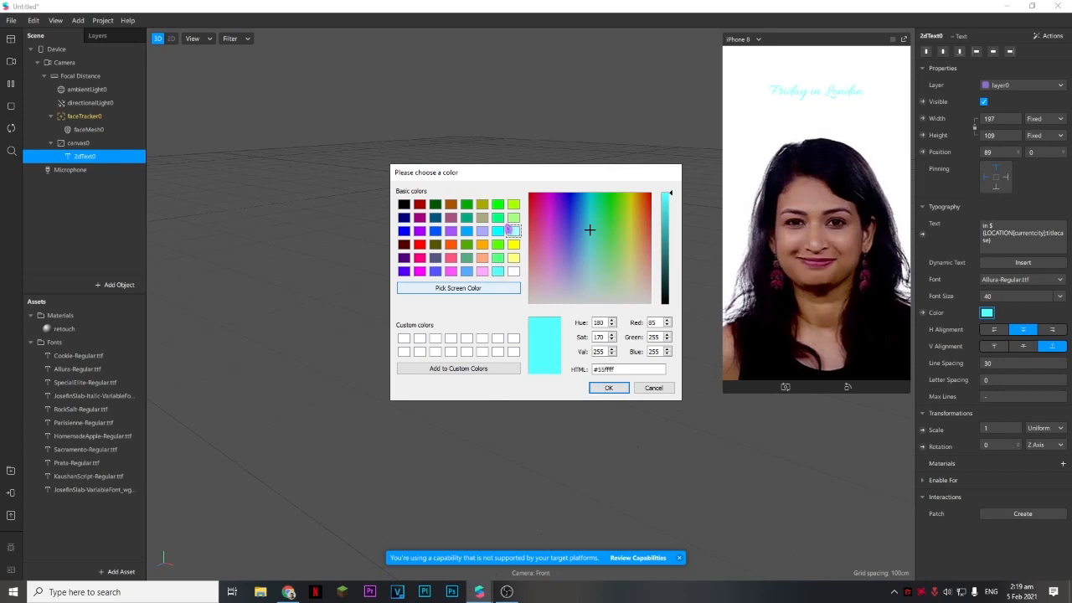
{"action": "left_click", "coordinate": [497, 204]}
{"action": "left_click", "coordinate": [459, 288]}
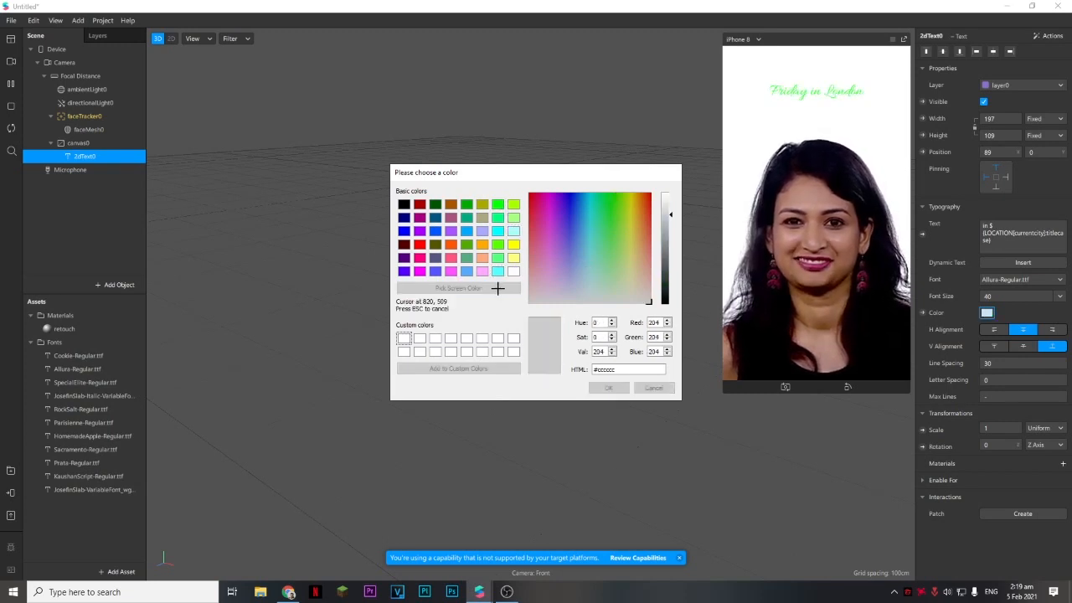
{"action": "left_click", "coordinate": [589, 211]}
{"action": "left_click", "coordinate": [481, 288]}
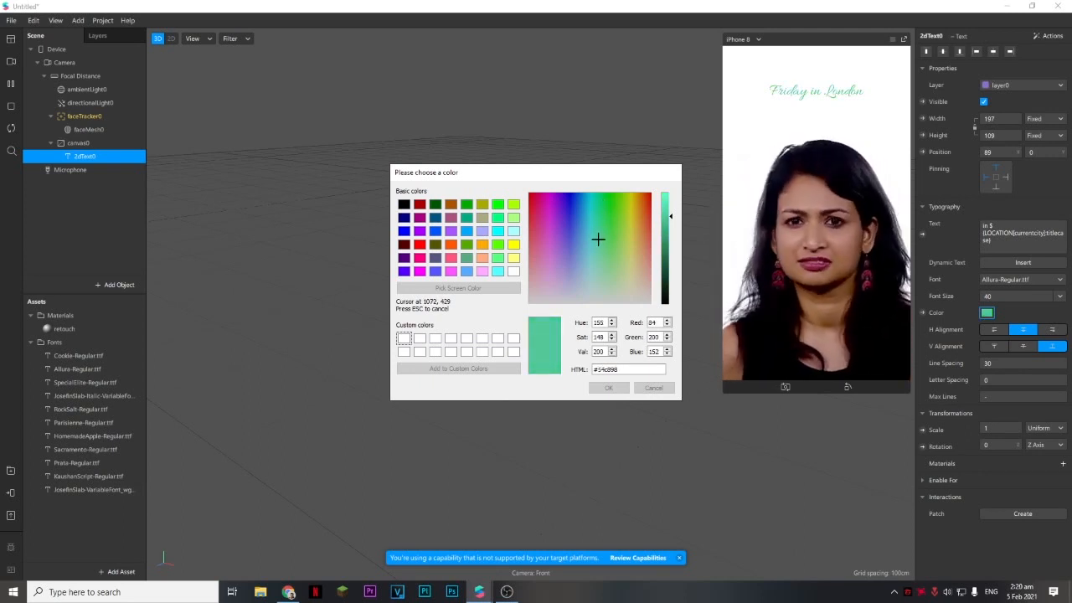
{"action": "left_click", "coordinate": [598, 239]}
{"action": "left_click", "coordinate": [597, 388]}
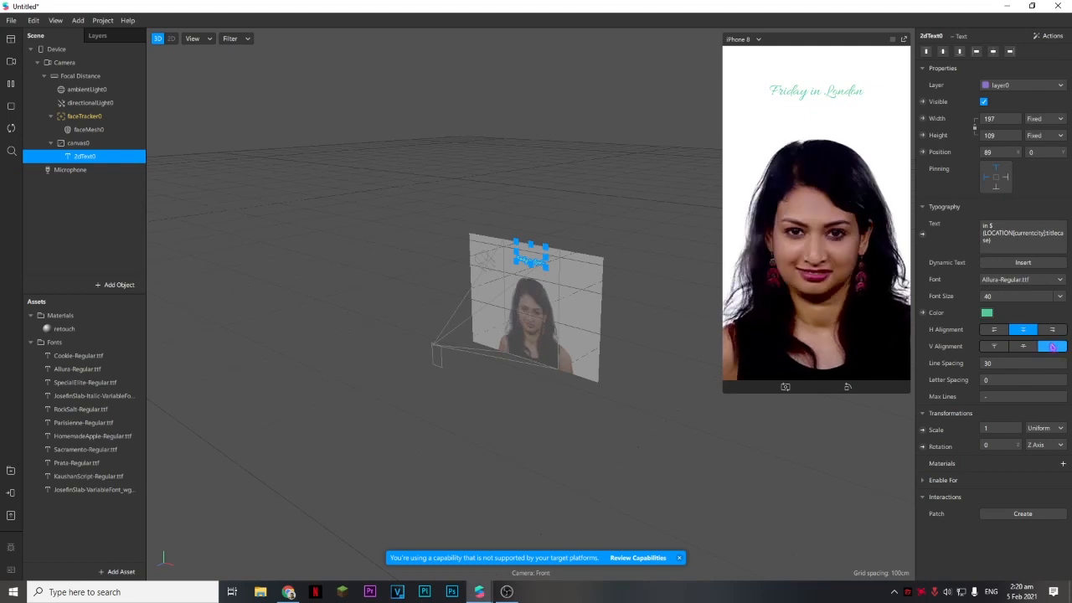
Align the text vertically to the top of its box, then move and enlarge the box to about 345 × 178 at position 15, 100
{"action": "left_click", "coordinate": [1022, 346]}
{"action": "left_click", "coordinate": [994, 346]}
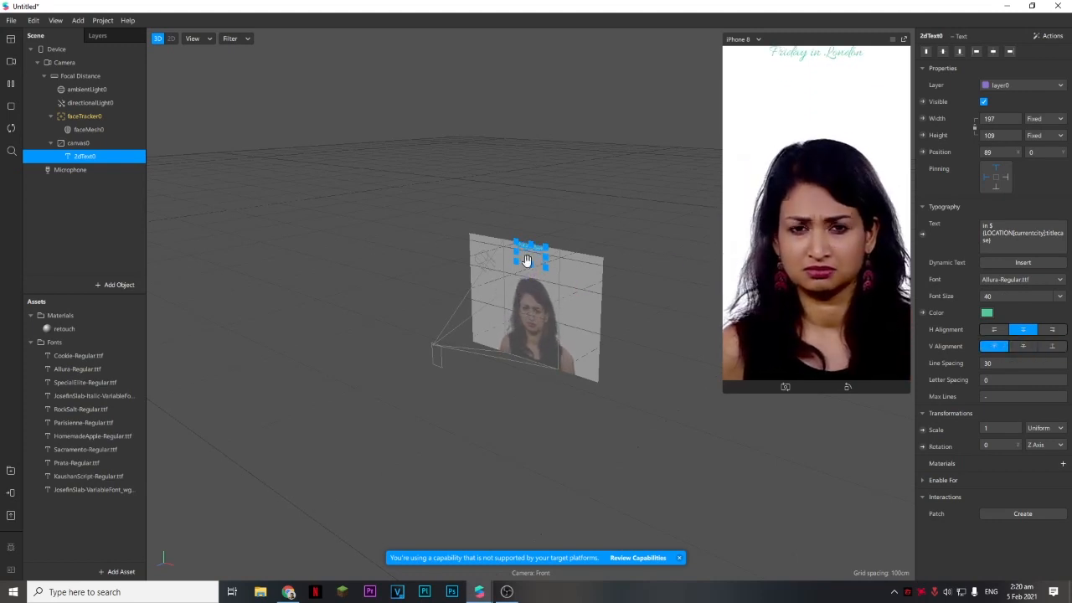
{"action": "mouse_move", "coordinate": [526, 261]}
{"action": "left_mouse_down"}
{"action": "mouse_move", "coordinate": [526, 274]}
{"action": "mouse_move", "coordinate": [566, 300]}
{"action": "mouse_move", "coordinate": [531, 279]}
{"action": "left_mouse_up"}
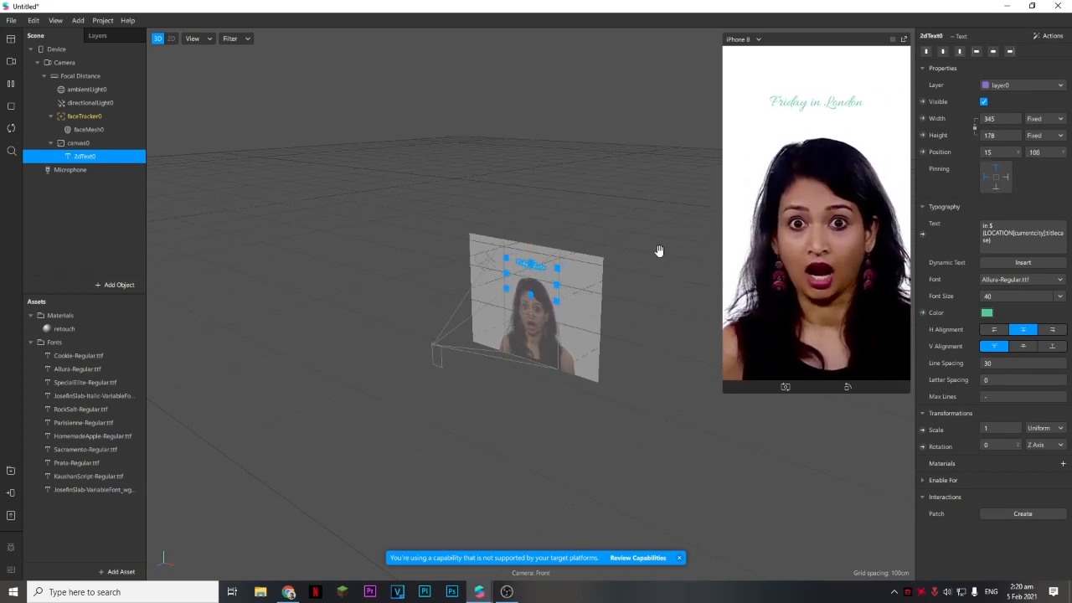
Set the 2D text's font size to 70
{"action": "left_click", "coordinate": [1039, 297]}
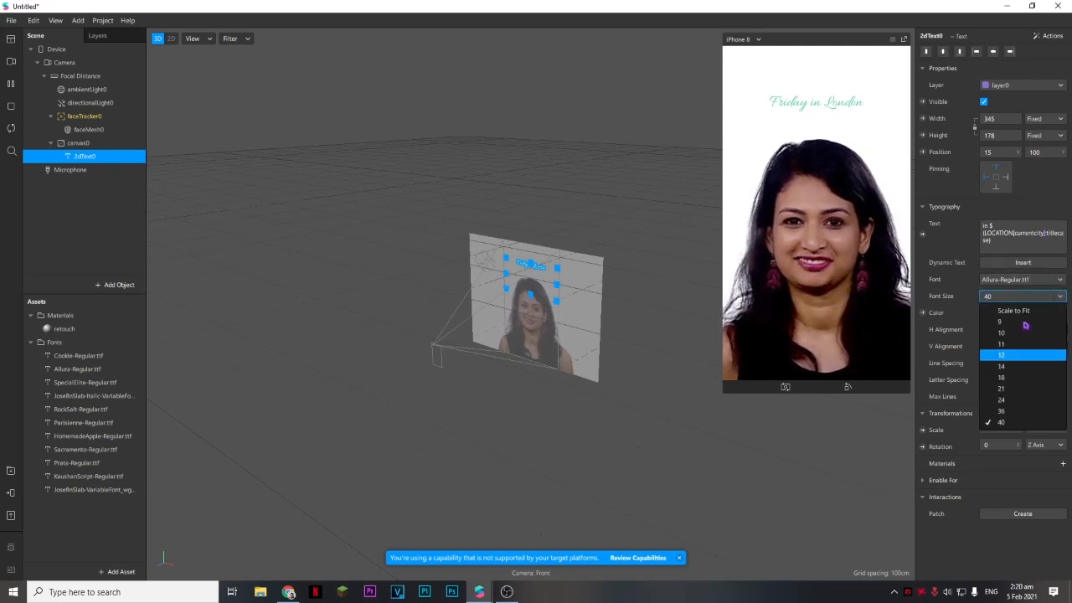
{"action": "left_click", "coordinate": [1009, 297]}
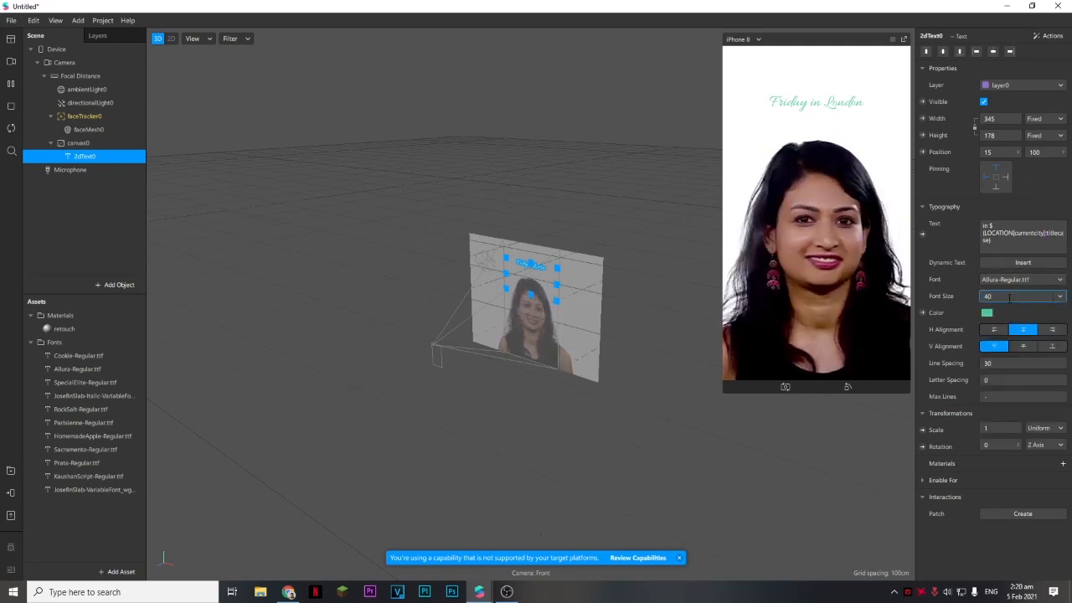
{"action": "left_click", "coordinate": [864, 298]}
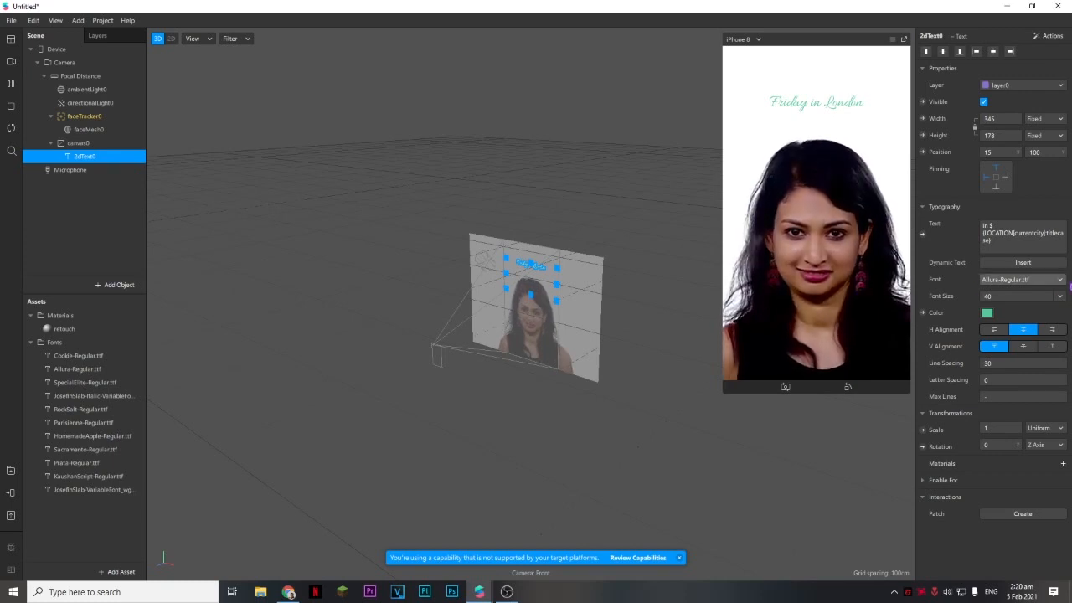
{"action": "left_click", "coordinate": [1028, 295]}
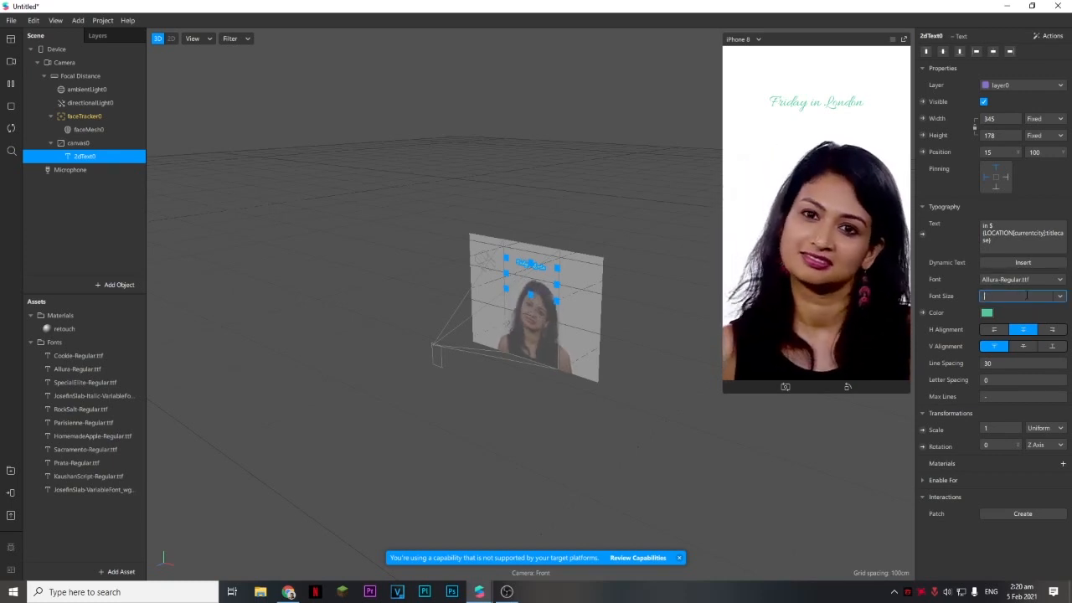
{"action": "type", "text": "70"}
{"action": "key", "text": "Return"}
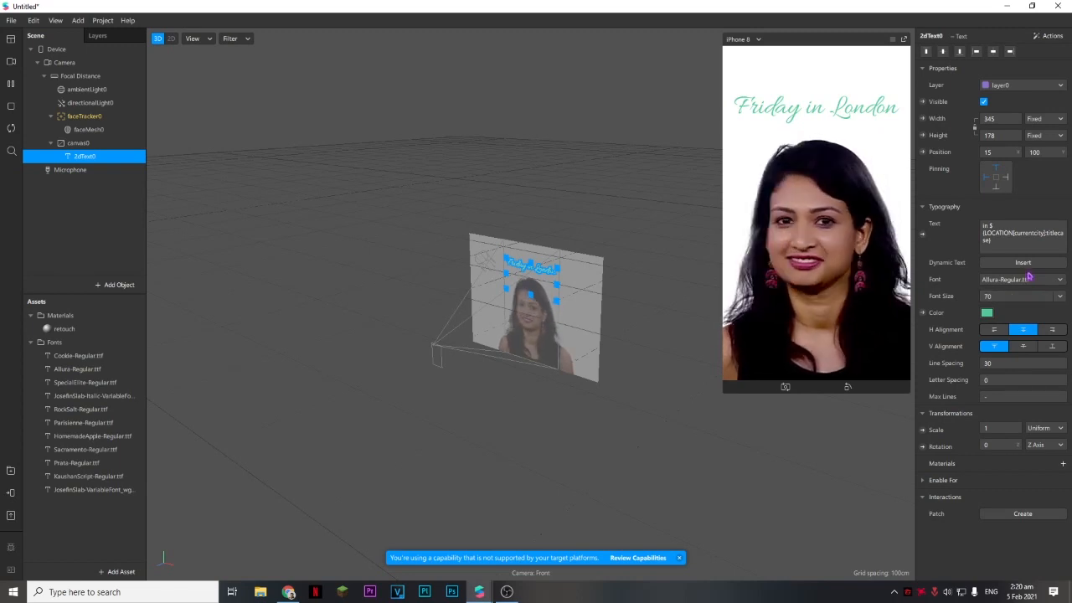
Start a new line after the current city in the text and insert the Time (Long) dynamic text there
{"action": "left_click", "coordinate": [1011, 244]}
{"action": "scroll", "coordinate": [1012, 244], "scroll_direction": "up", "scroll_amount": 2}
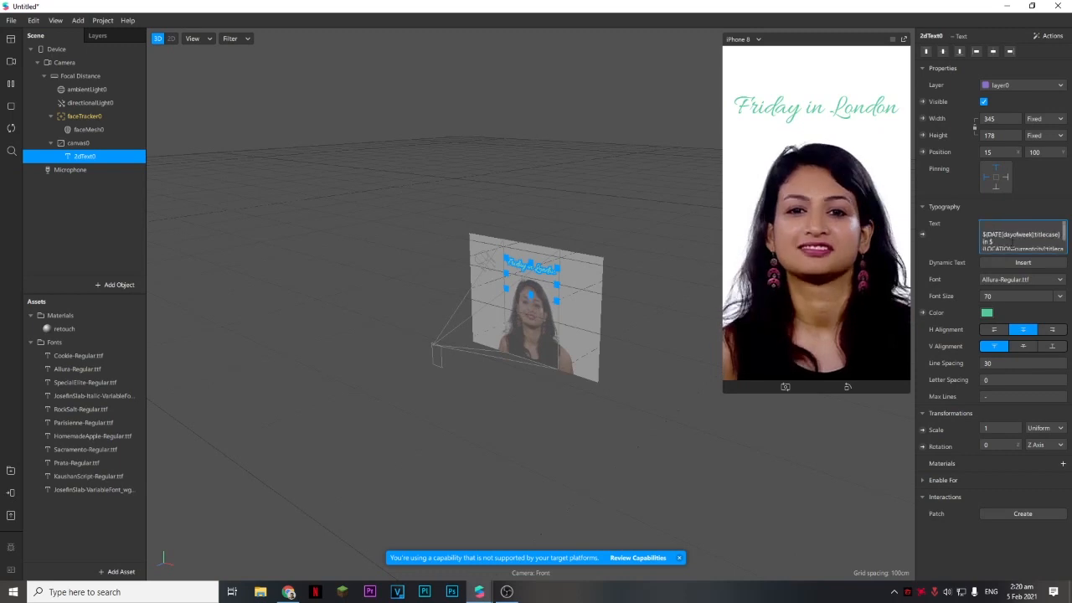
{"action": "scroll", "coordinate": [1011, 243], "scroll_direction": "down", "scroll_amount": 3}
{"action": "scroll", "coordinate": [1012, 244], "scroll_direction": "up", "scroll_amount": 1}
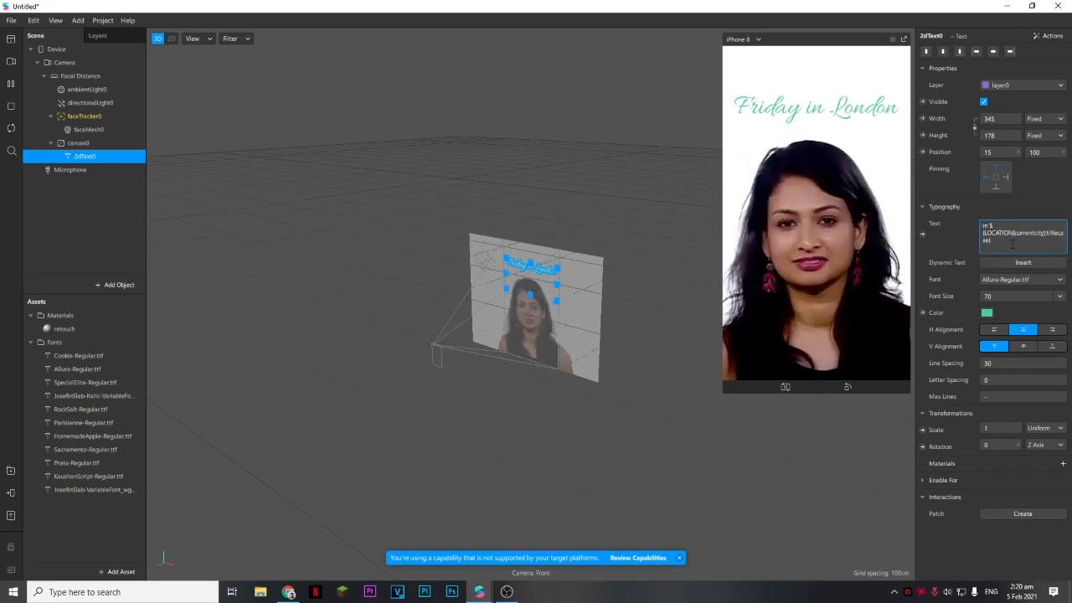
{"action": "key", "text": "Return"}
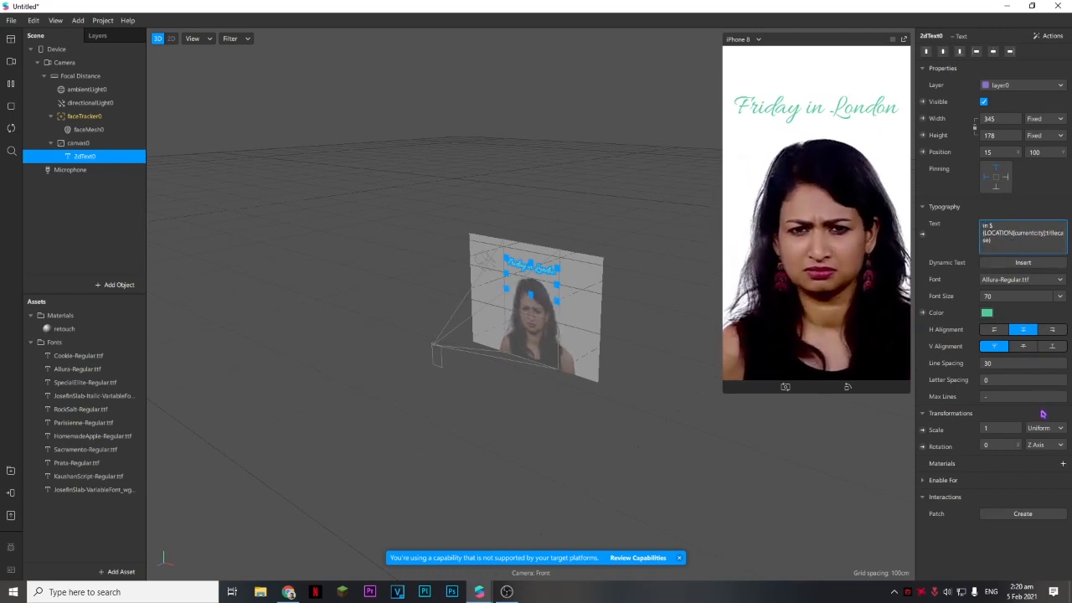
{"action": "left_click", "coordinate": [1046, 263]}
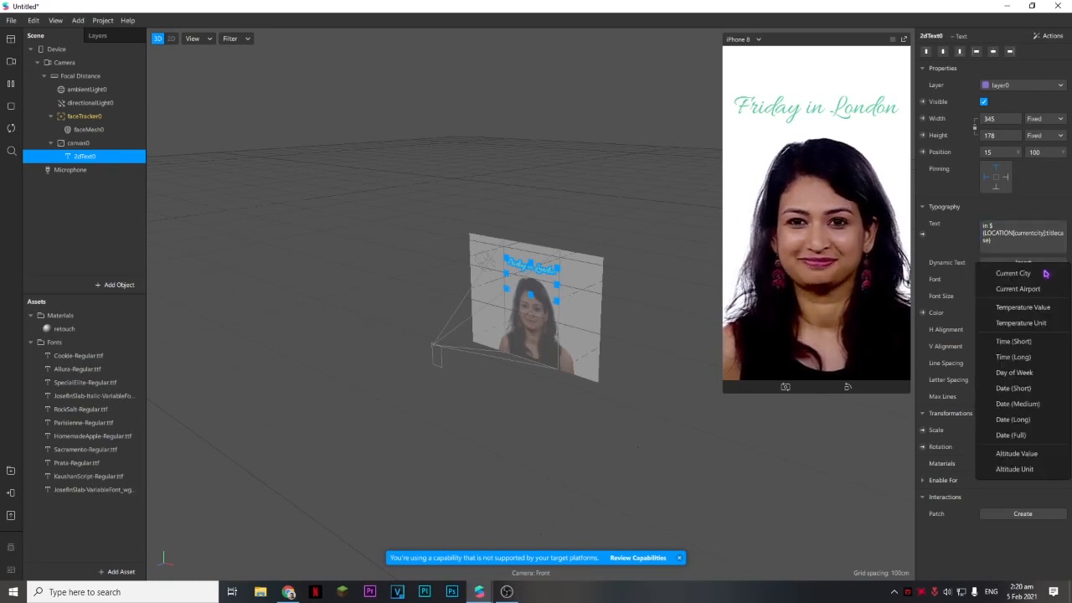
{"action": "left_click", "coordinate": [1035, 358]}
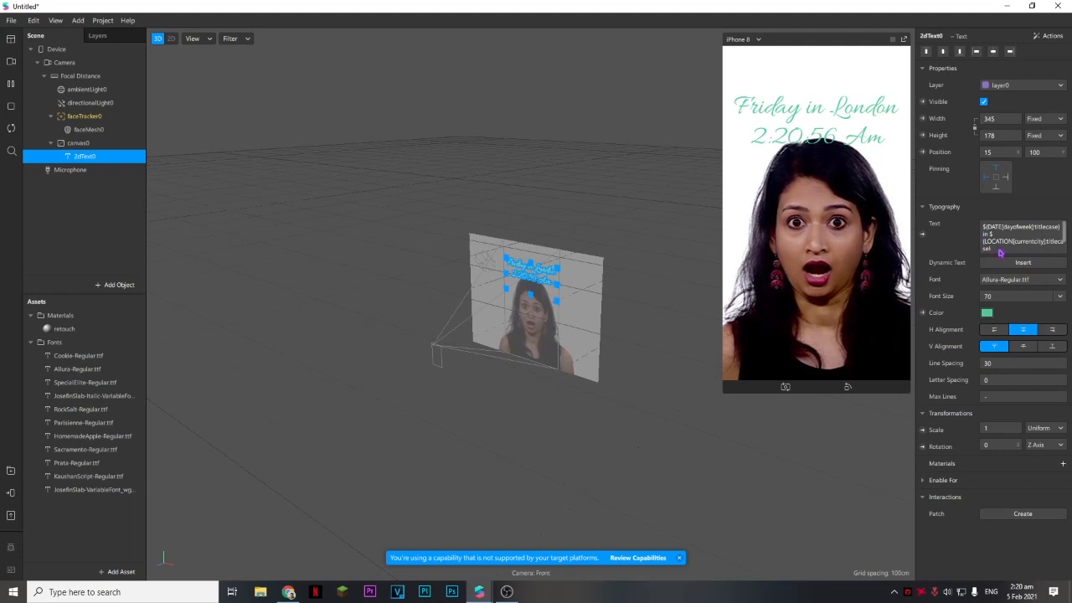
Replace the long time entry on the text's last line with the Time (Short) dynamic text
{"action": "scroll", "coordinate": [999, 239], "scroll_direction": "down", "scroll_amount": 1}
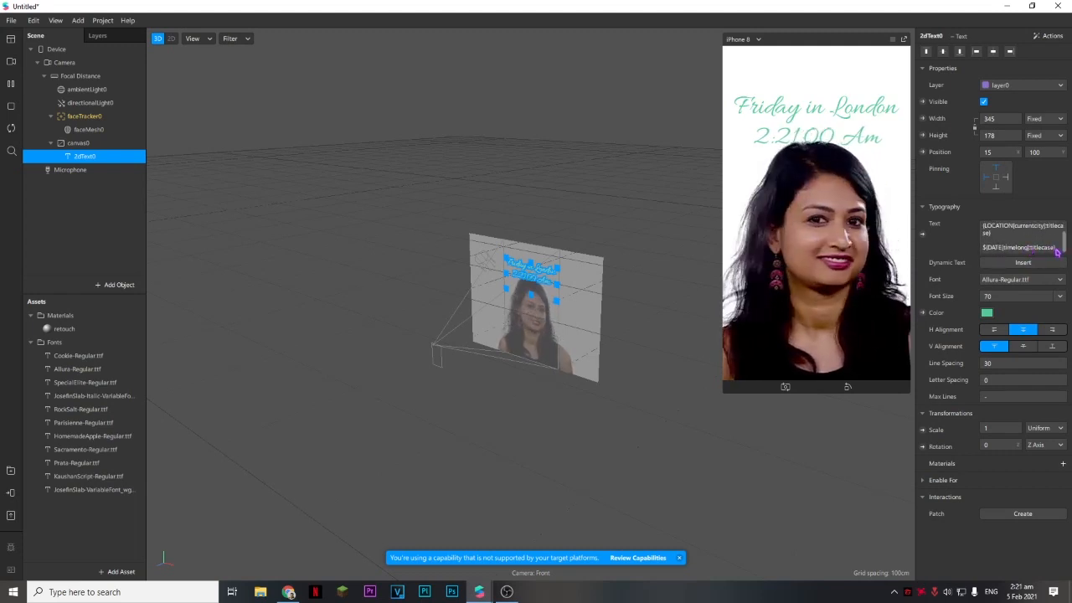
{"action": "left_click_drag", "start_coordinate": [1057, 248], "coordinate": [978, 250]}
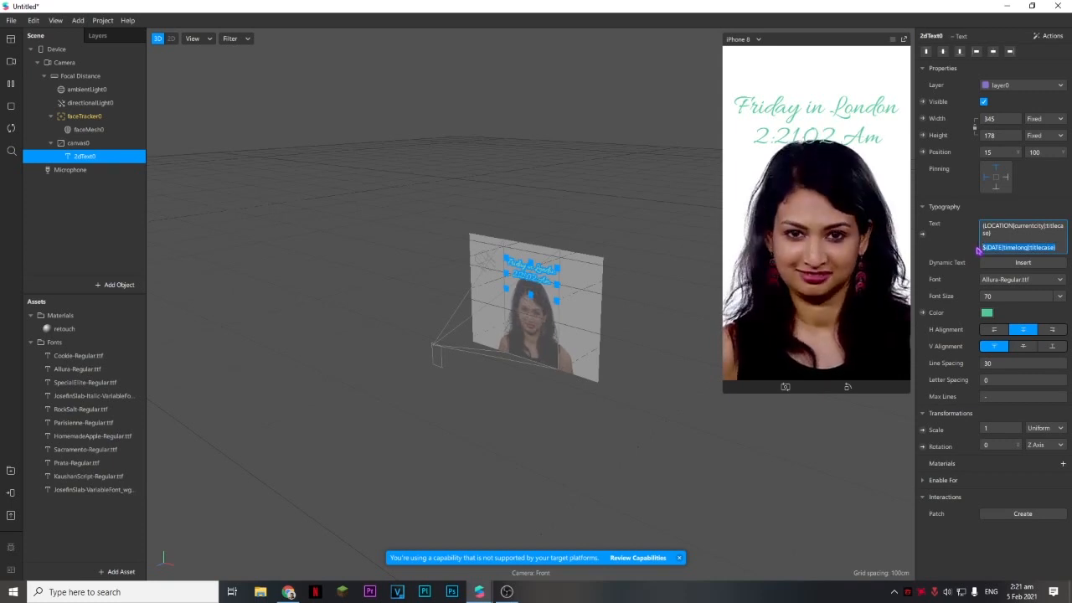
{"action": "key", "text": "BackSpace"}
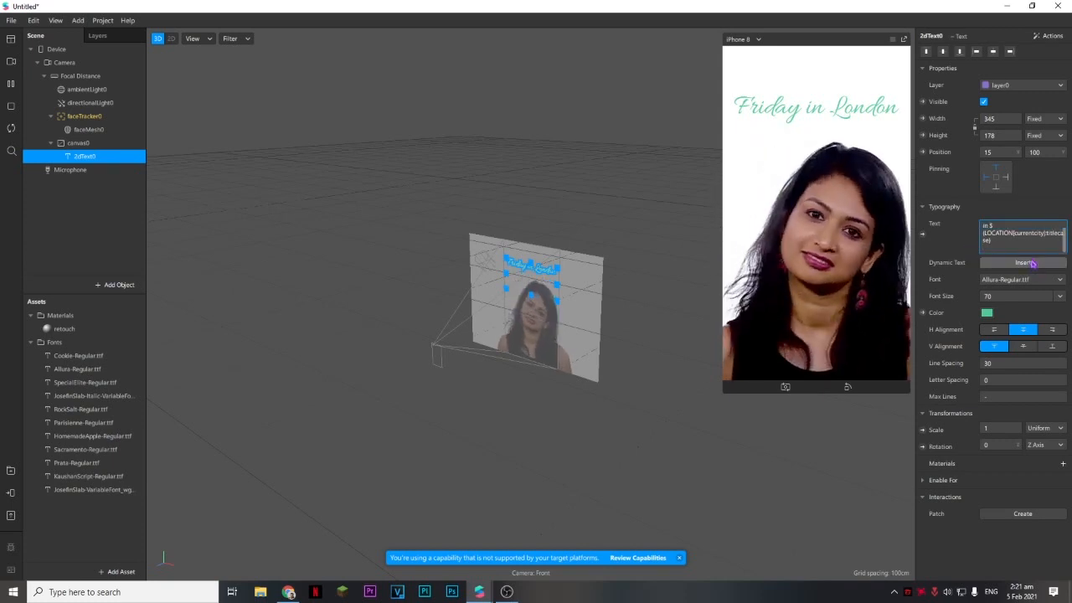
{"action": "left_click", "coordinate": [1033, 264]}
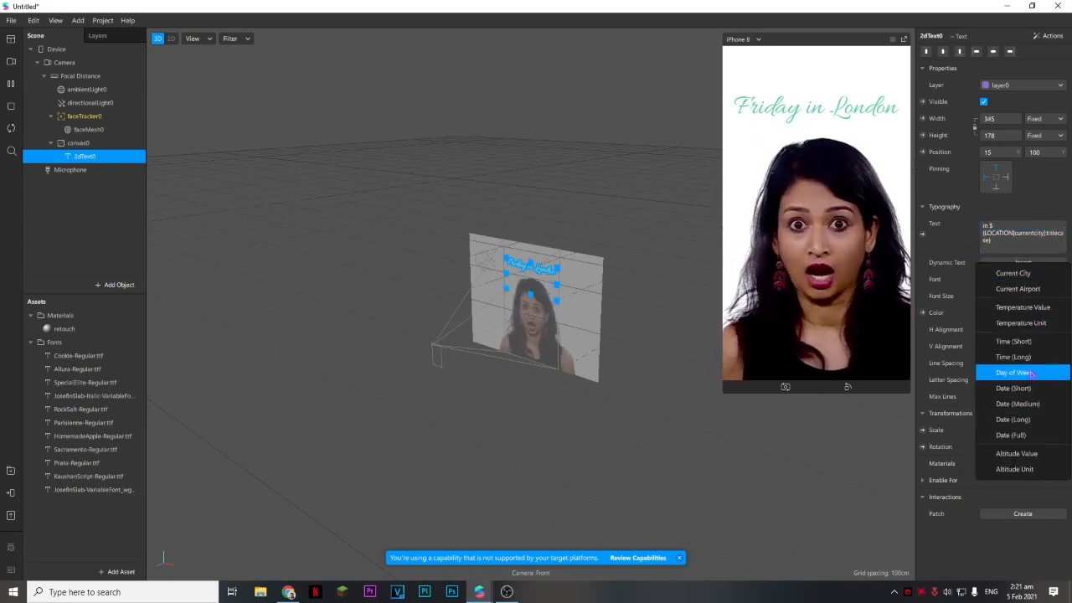
{"action": "left_click", "coordinate": [1020, 344]}
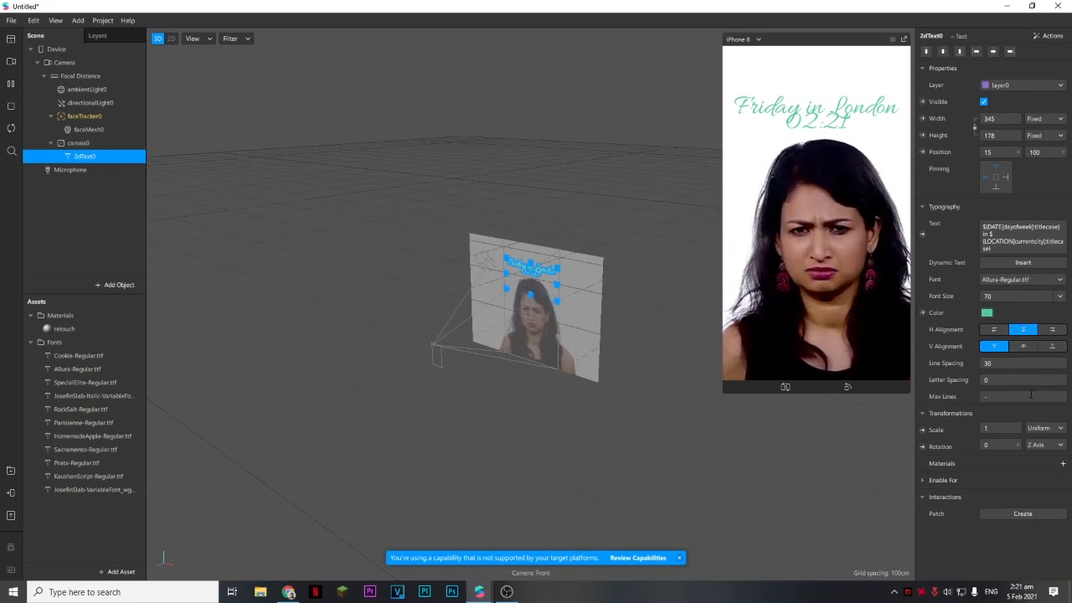
Set the 2D text's line spacing to 50
{"action": "left_click", "coordinate": [997, 363]}
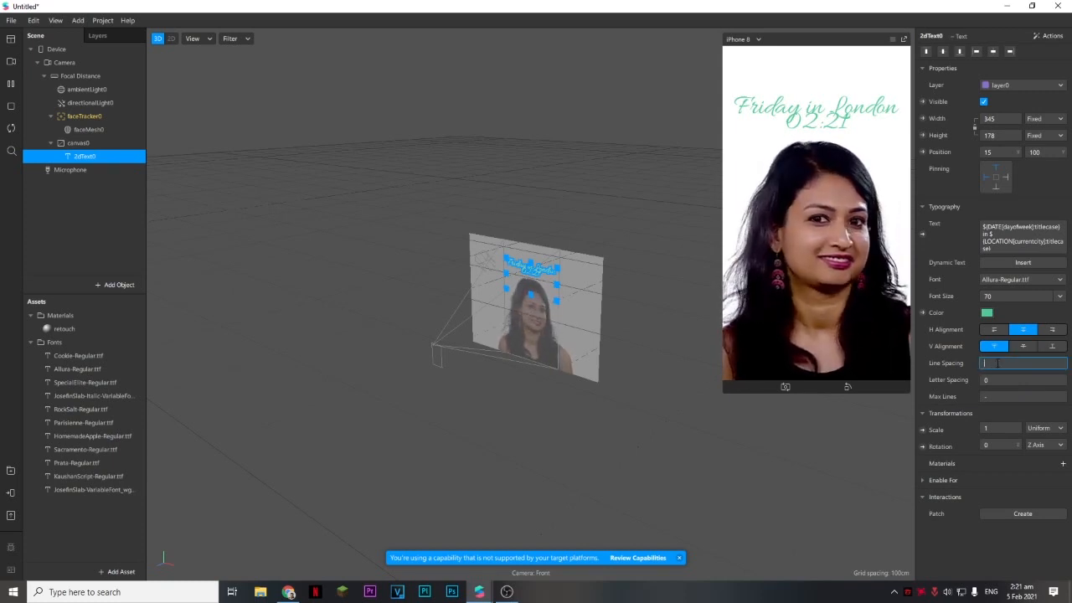
{"action": "key", "text": "Return"}
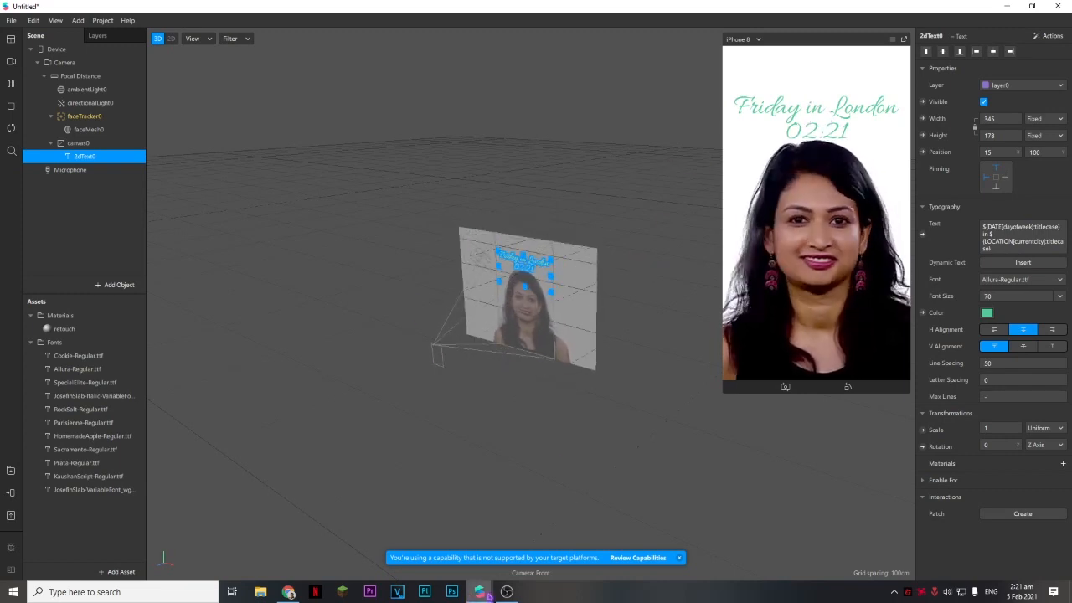
Try the HomemadeApple-Regular, Prata-Regular and KaushanScript-Regular fonts on the 2D text
{"action": "mouse_move", "coordinate": [489, 595]}
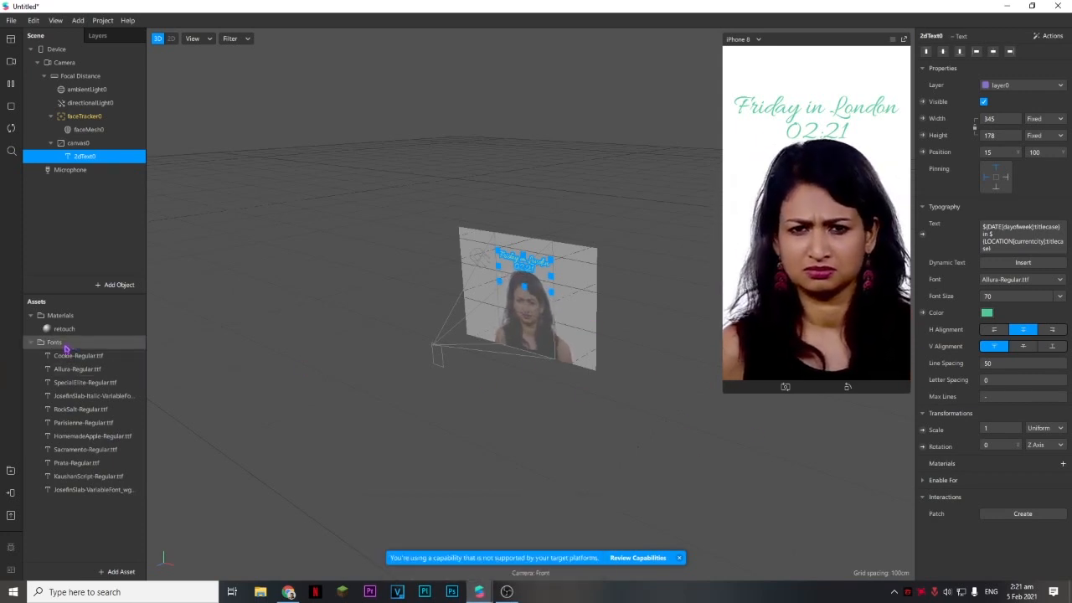
{"action": "left_click", "coordinate": [1049, 280]}
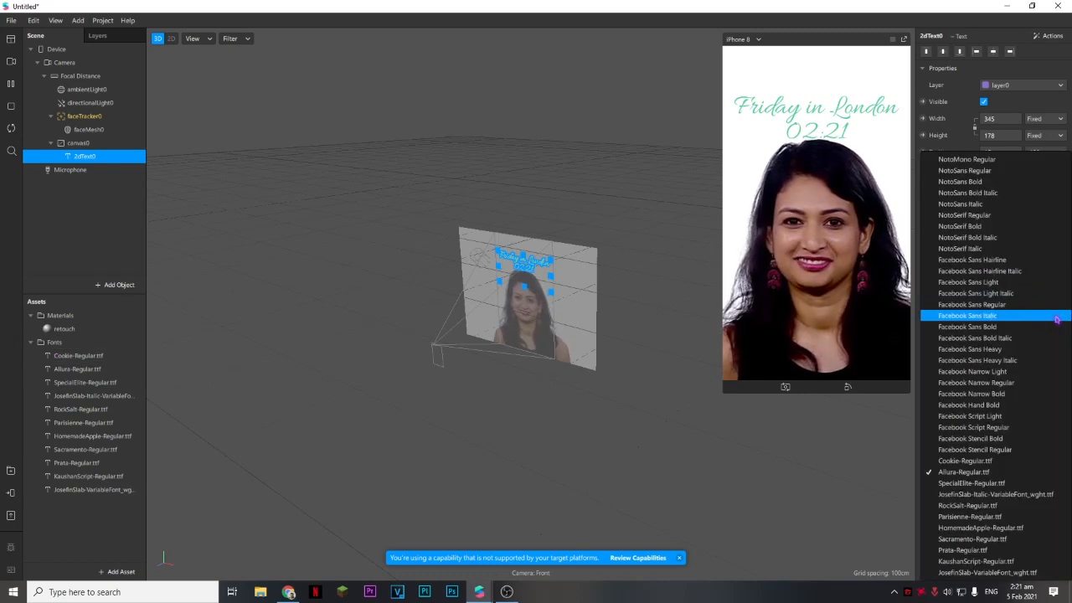
{"action": "left_click", "coordinate": [1000, 531]}
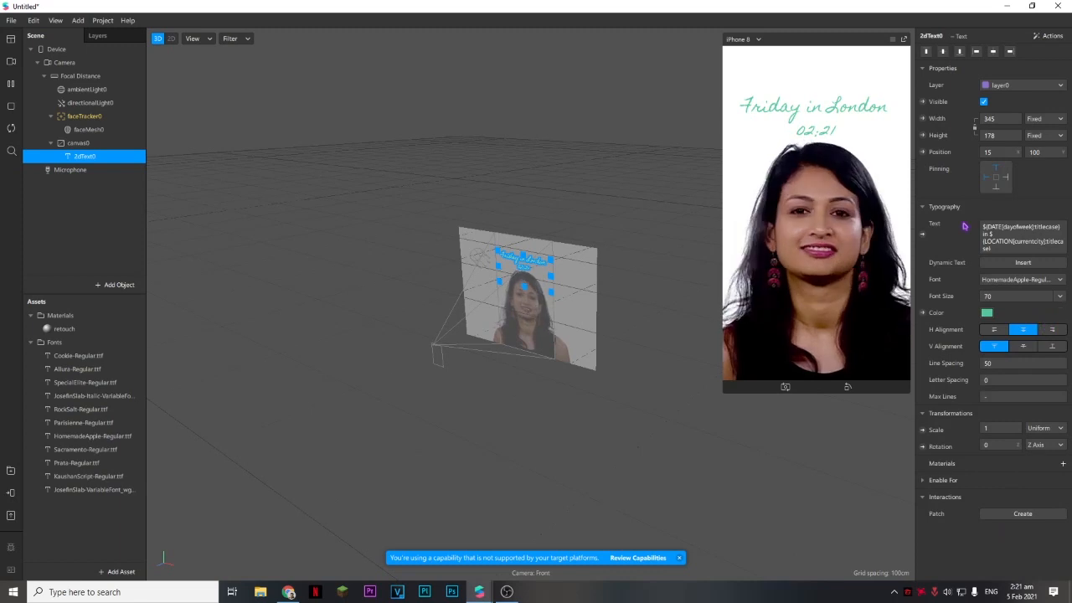
{"action": "left_click", "coordinate": [1059, 286]}
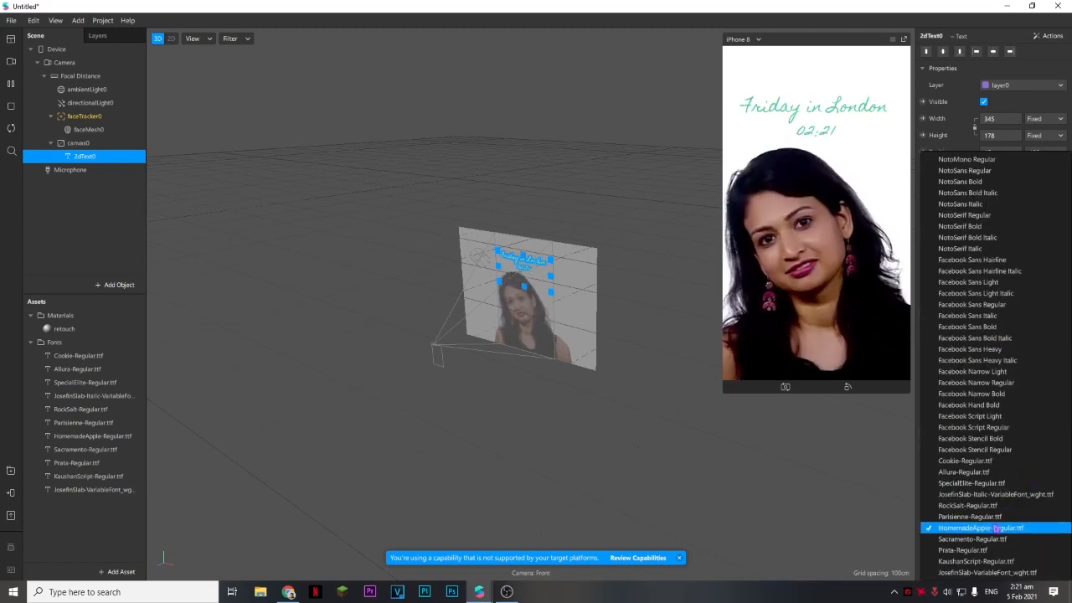
{"action": "left_click", "coordinate": [996, 530]}
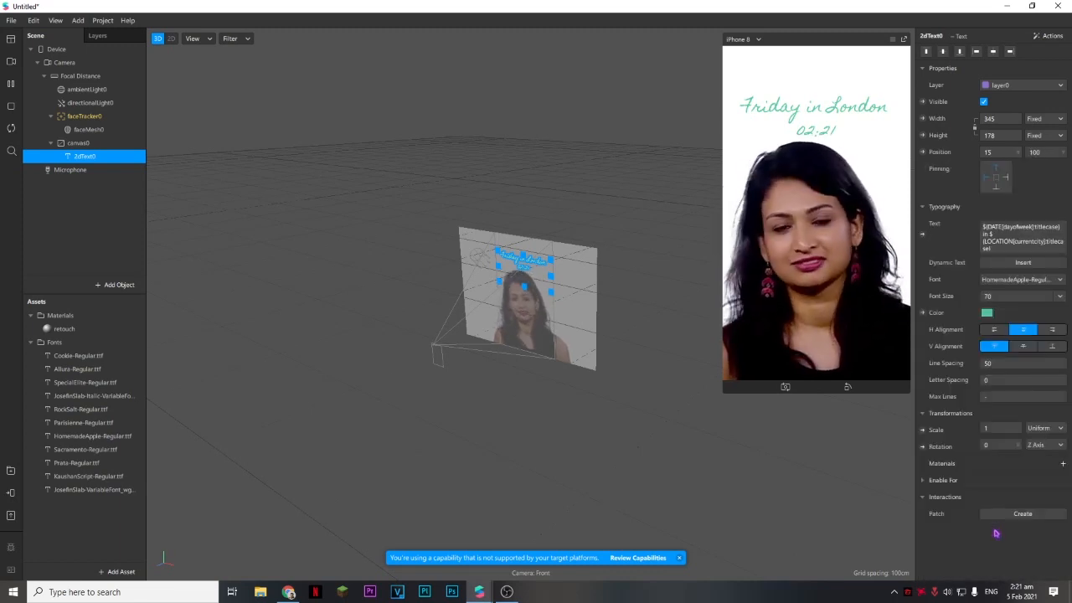
{"action": "left_click", "coordinate": [1061, 281]}
{"action": "left_click", "coordinate": [1009, 557]}
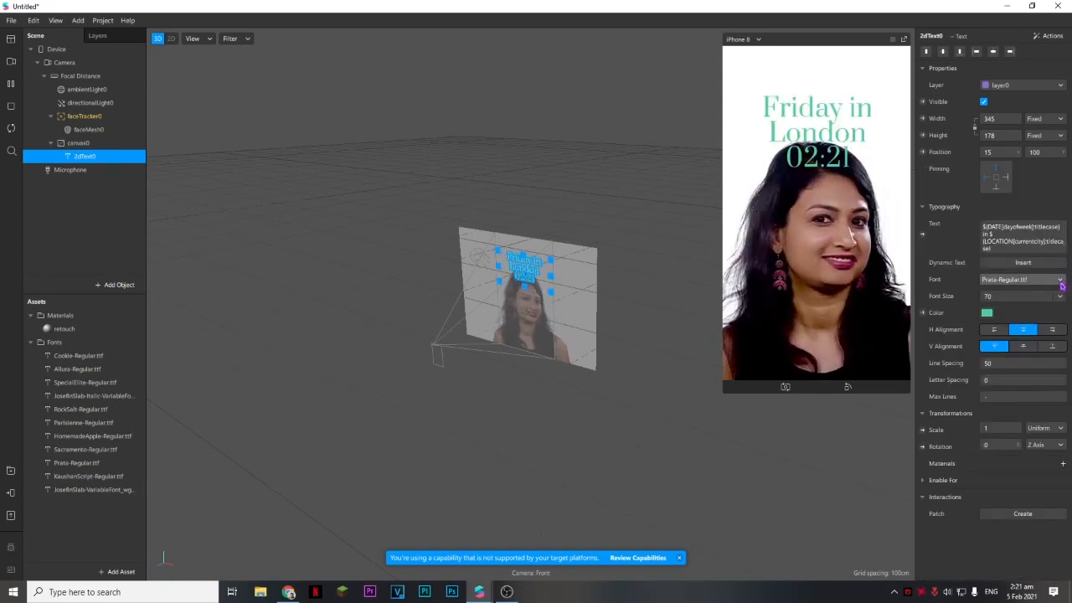
{"action": "left_click", "coordinate": [1061, 286]}
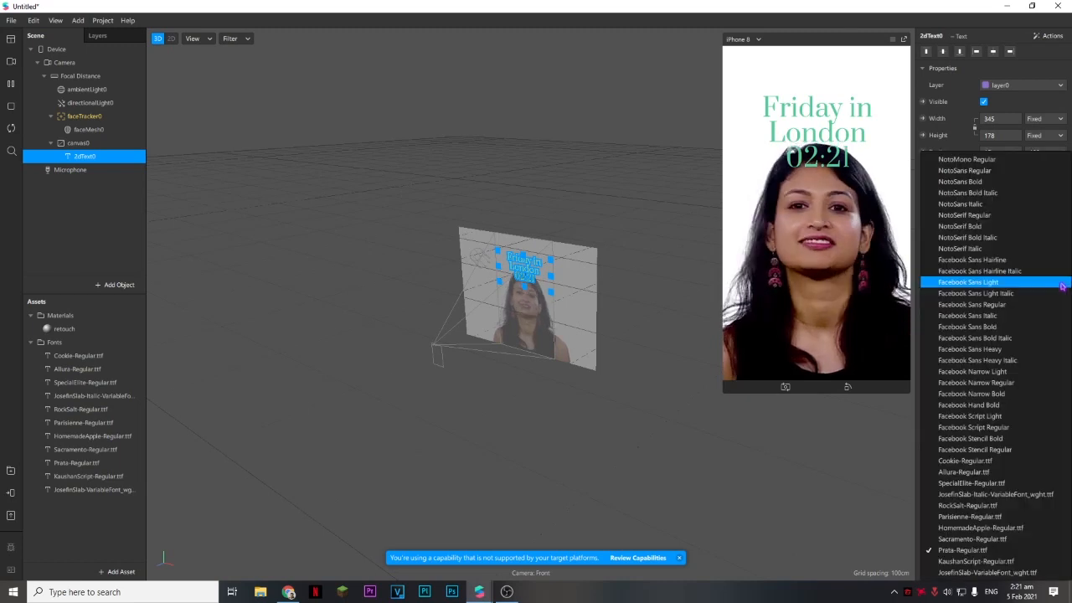
{"action": "left_click", "coordinate": [985, 528]}
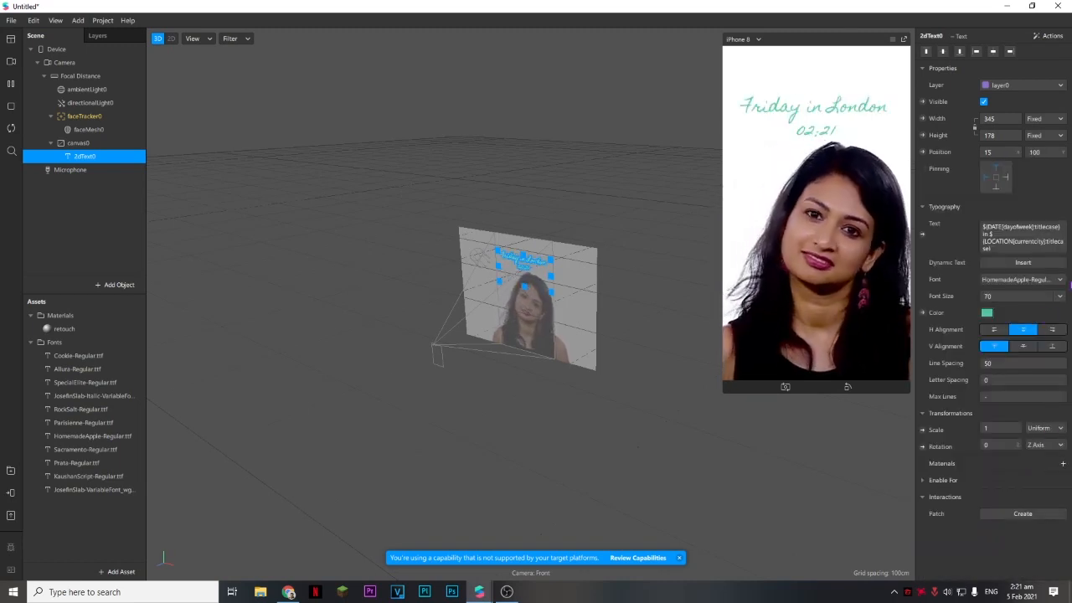
{"action": "left_click", "coordinate": [1061, 282]}
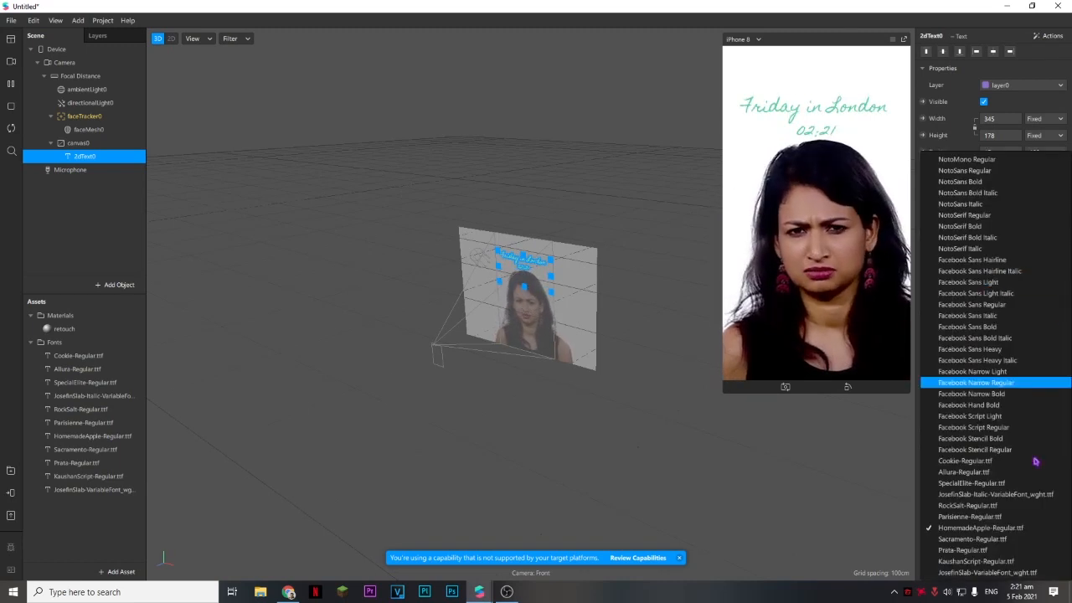
{"action": "left_click", "coordinate": [997, 564]}
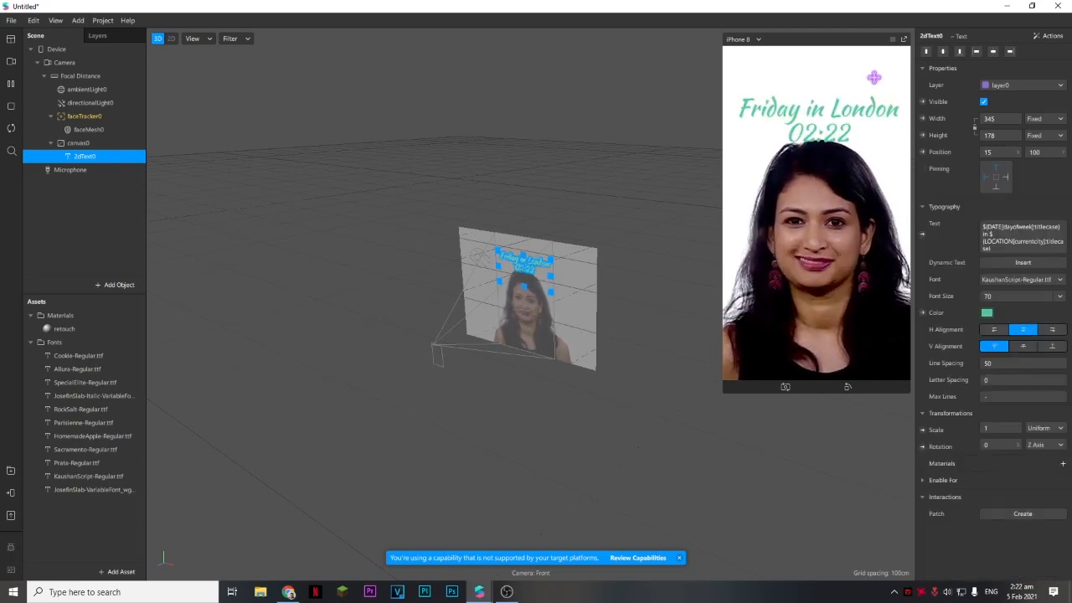
Set the 2D text's font to Sacramento-Regular.ttf and collapse the Fonts asset folder
{"action": "left_click", "coordinate": [1060, 284]}
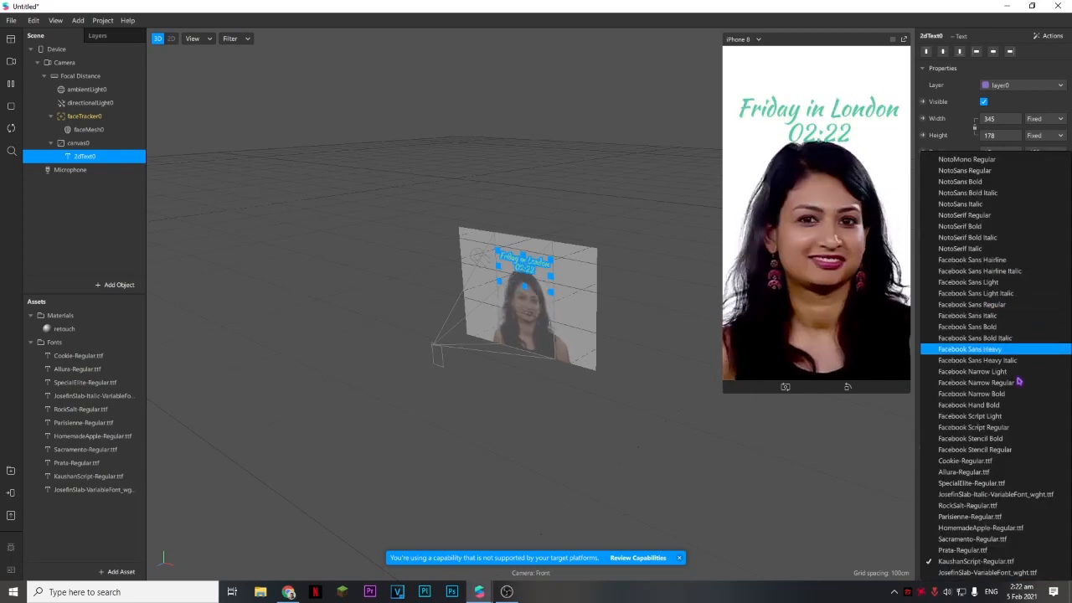
{"action": "left_click", "coordinate": [988, 541]}
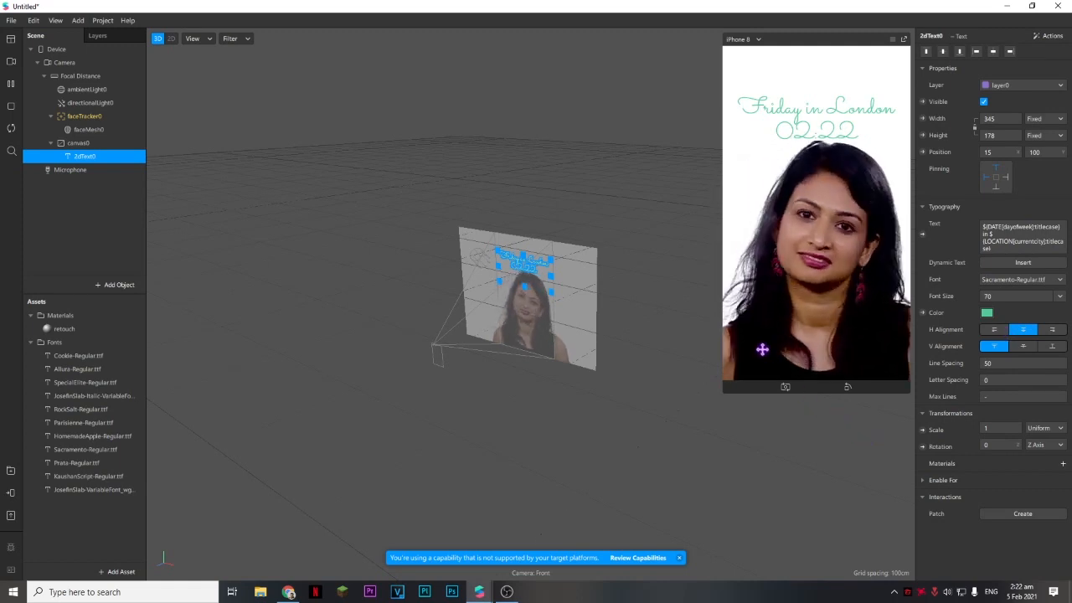
{"action": "left_click", "coordinate": [31, 342]}
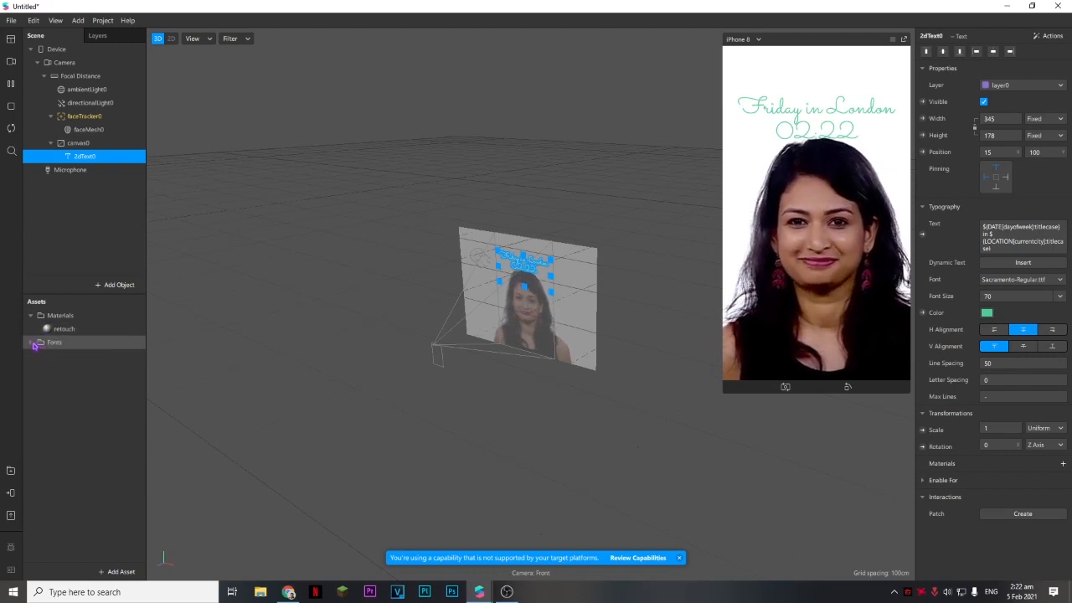
{"action": "left_click", "coordinate": [31, 342]}
{"action": "left_click", "coordinate": [34, 343]}
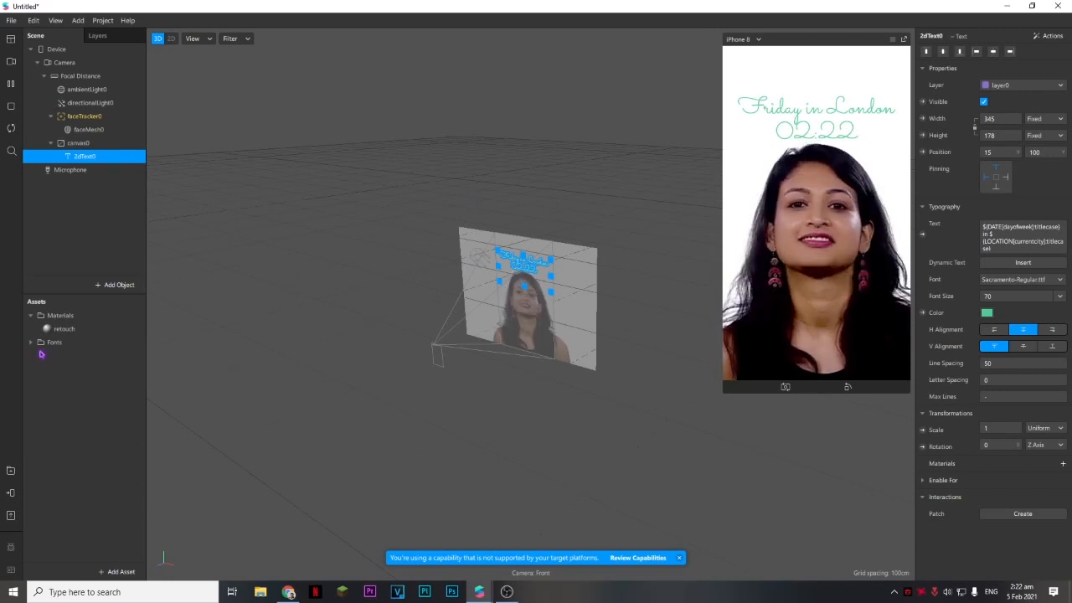
{"action": "left_click", "coordinate": [63, 329]}
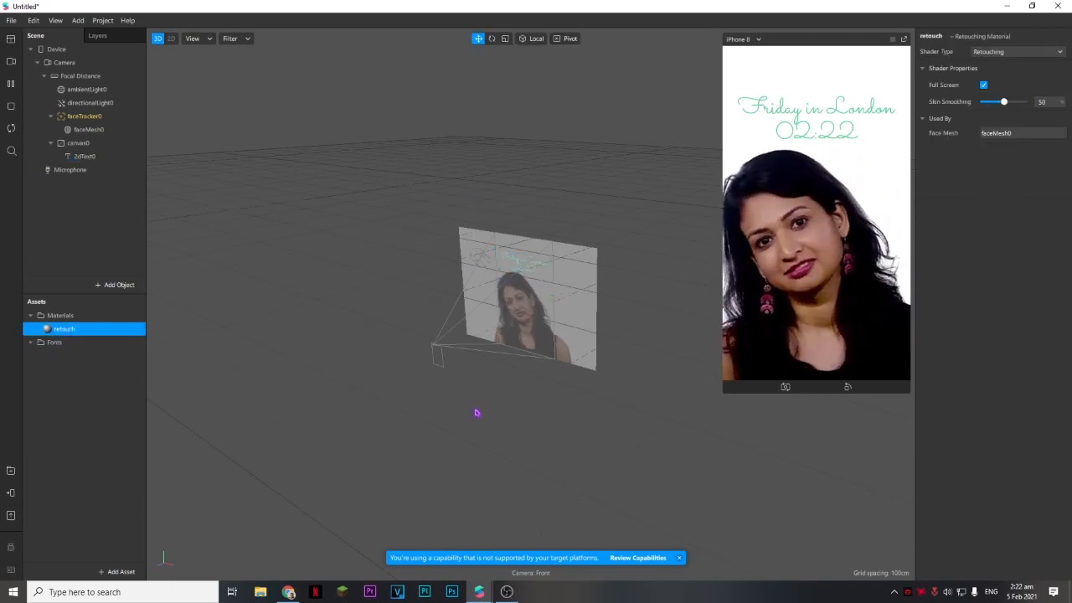
Insert a second canvas and move it out of the first canvas to sit directly under Focal Distance
{"action": "left_click", "coordinate": [80, 143]}
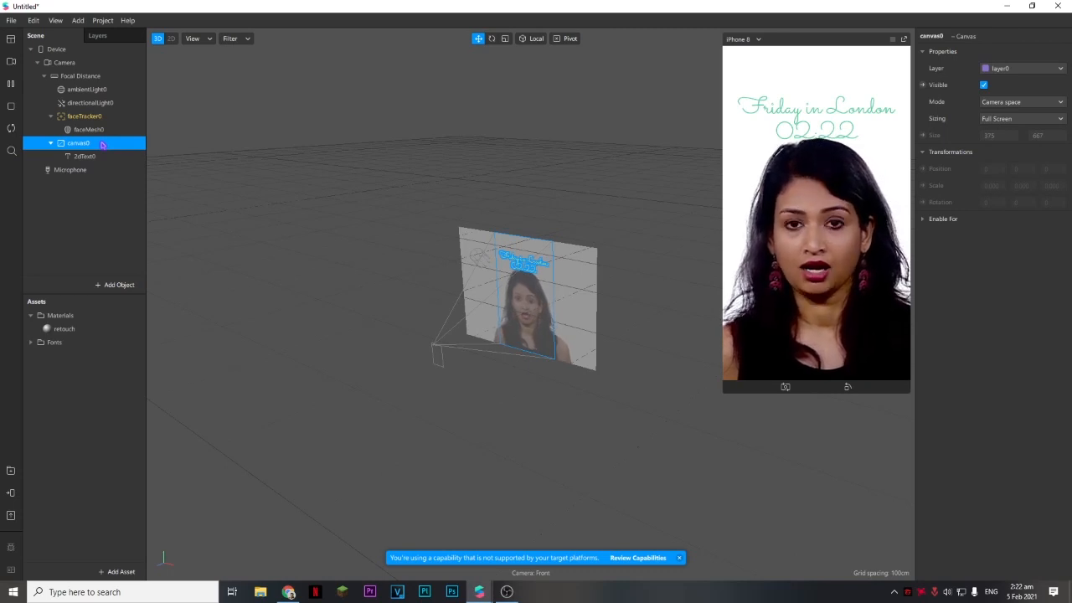
{"action": "left_click", "coordinate": [119, 286]}
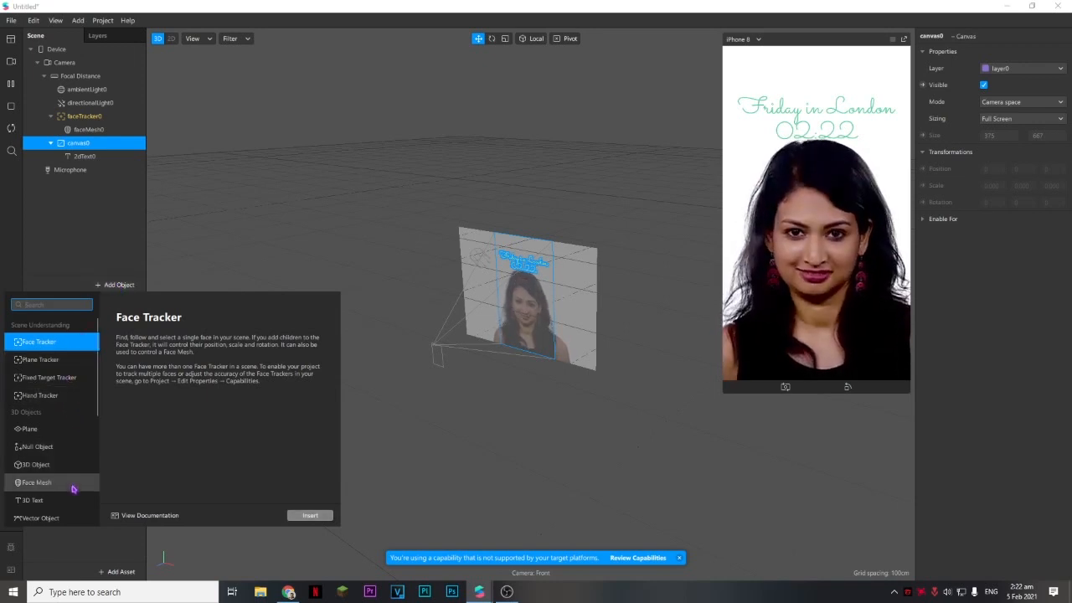
{"action": "scroll", "coordinate": [74, 489], "scroll_direction": "down", "scroll_amount": 3}
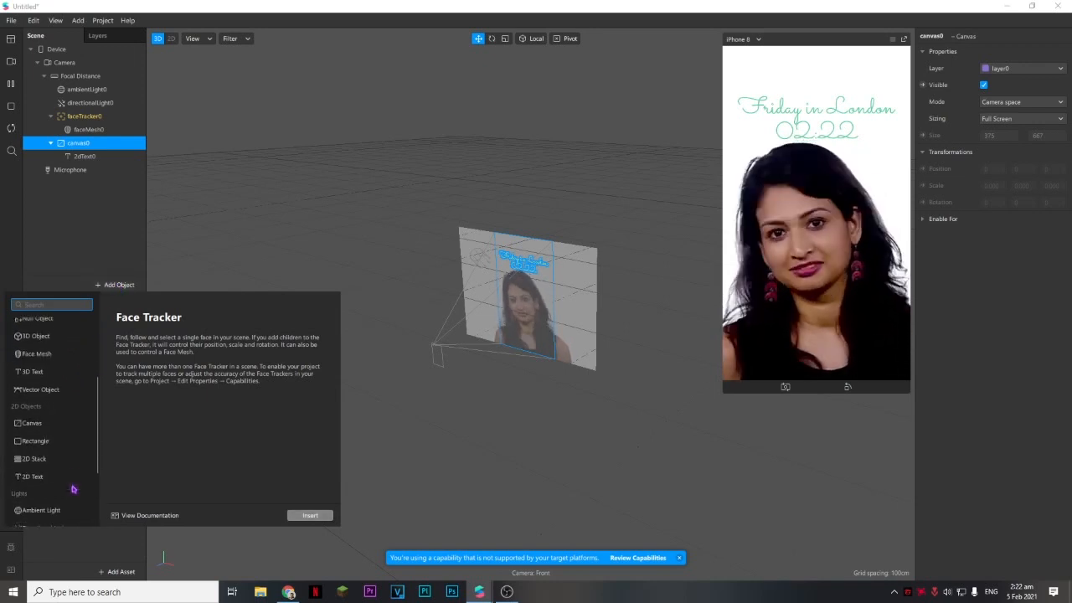
{"action": "left_click", "coordinate": [80, 424]}
{"action": "left_click", "coordinate": [310, 515]}
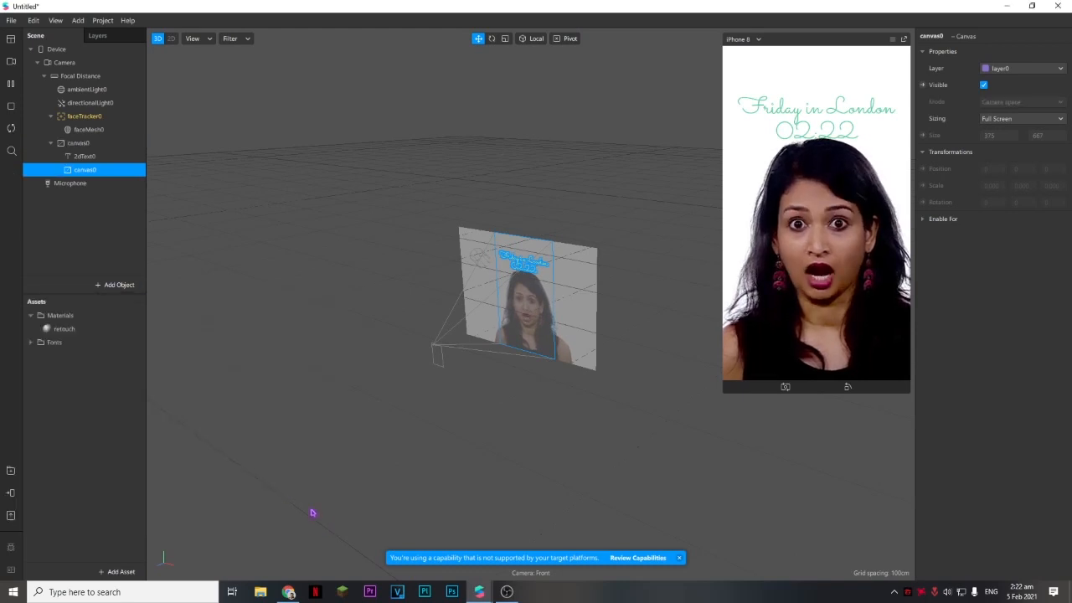
{"action": "left_click_drag", "start_coordinate": [92, 171], "coordinate": [39, 79]}
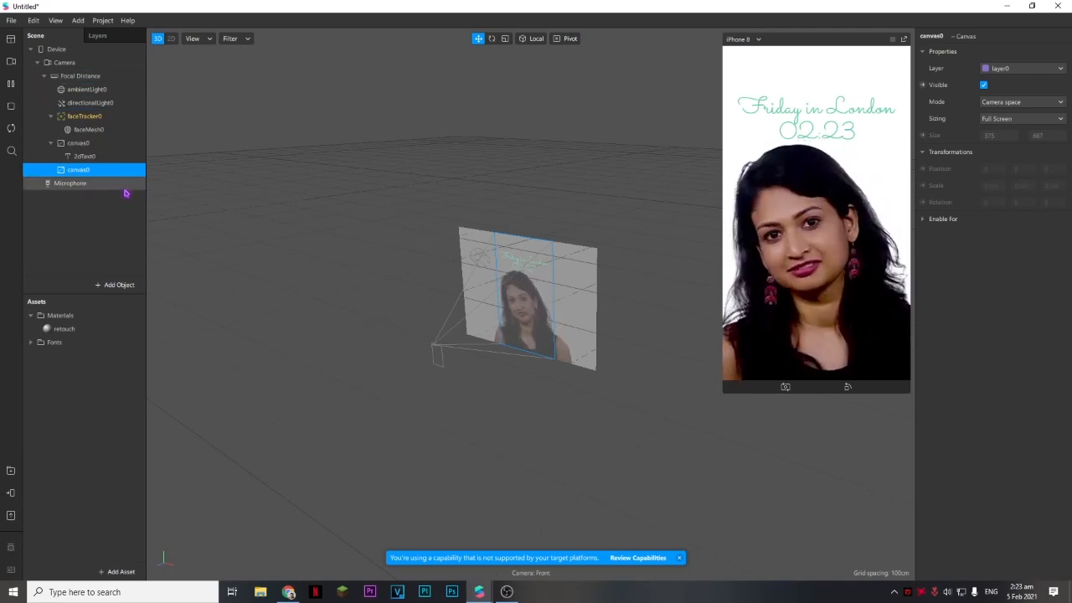
Add a rectangle as a child of the second canvas
{"action": "left_click", "coordinate": [118, 285]}
{"action": "left_click", "coordinate": [131, 172]}
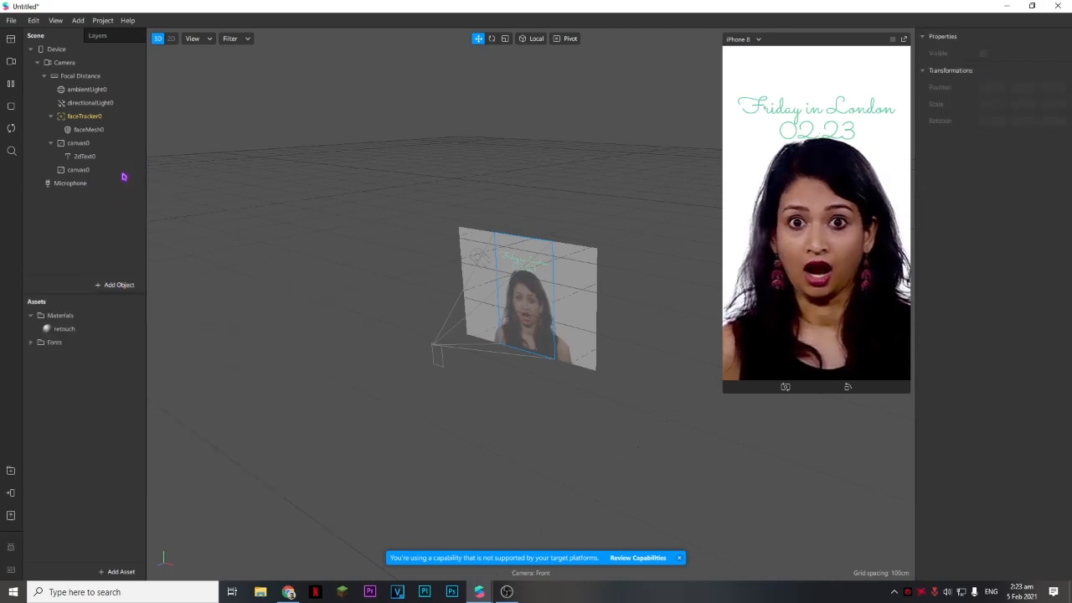
{"action": "right_click", "coordinate": [123, 177]}
{"action": "mouse_move", "coordinate": [168, 189]}
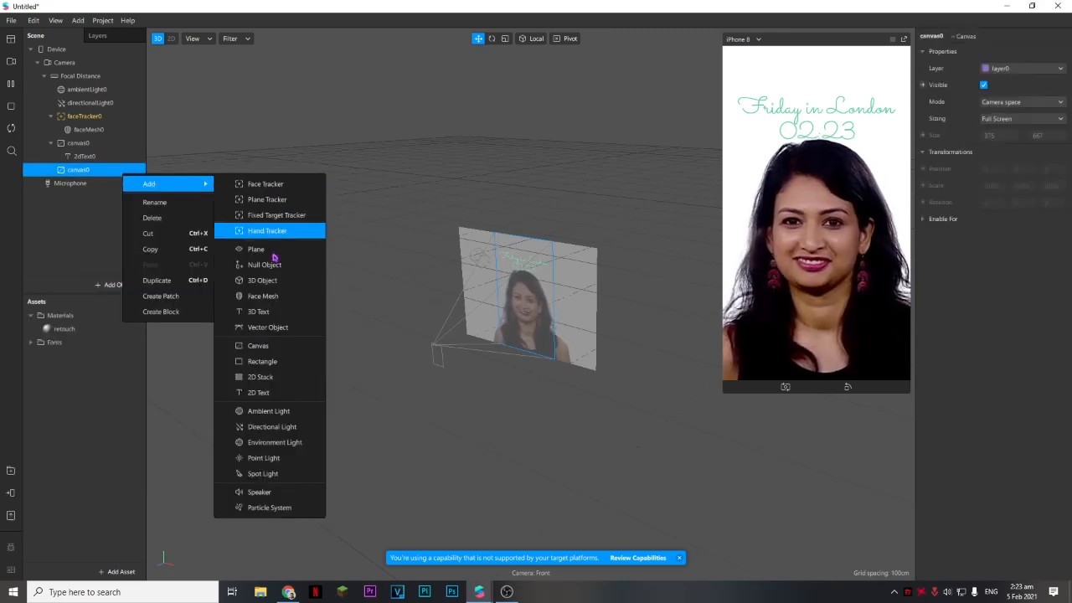
{"action": "left_click", "coordinate": [273, 361]}
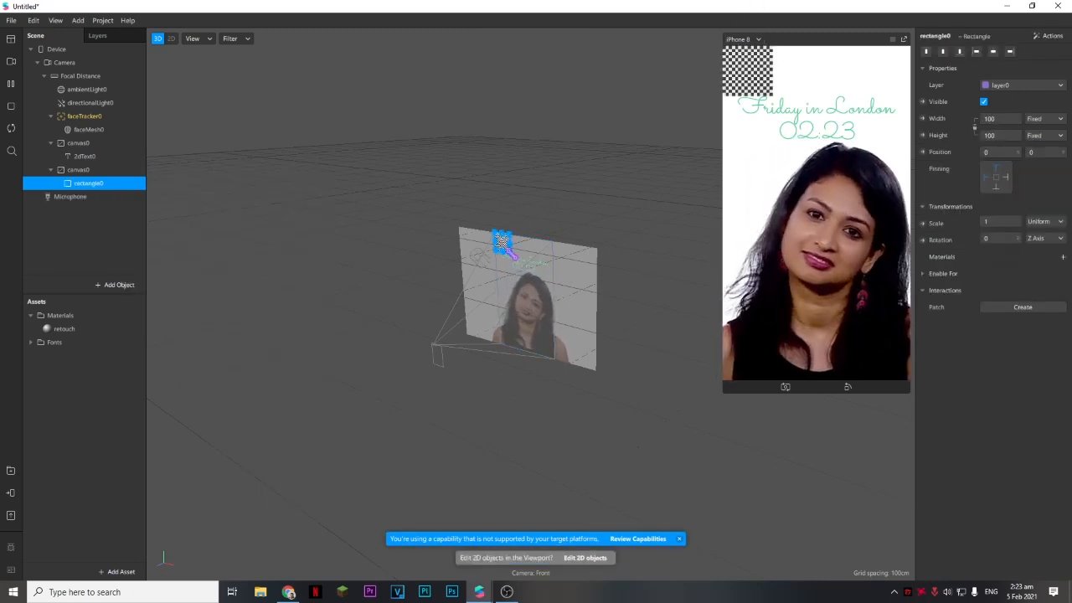
Make the rectangle fill the canvas's full width and height
{"action": "left_click_drag", "start_coordinate": [509, 251], "coordinate": [552, 335]}
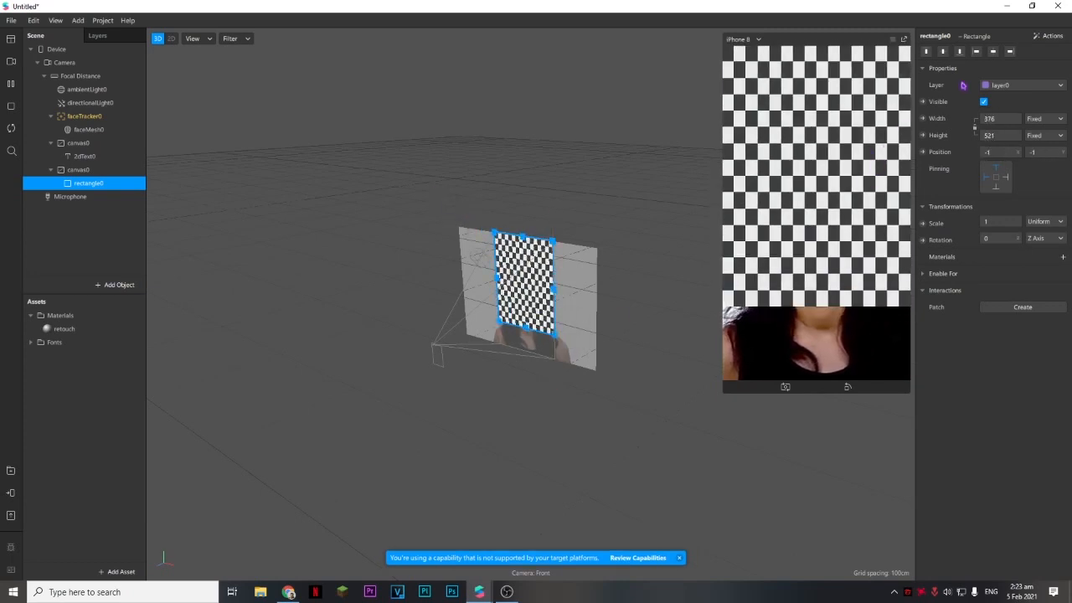
{"action": "left_click", "coordinate": [992, 118]}
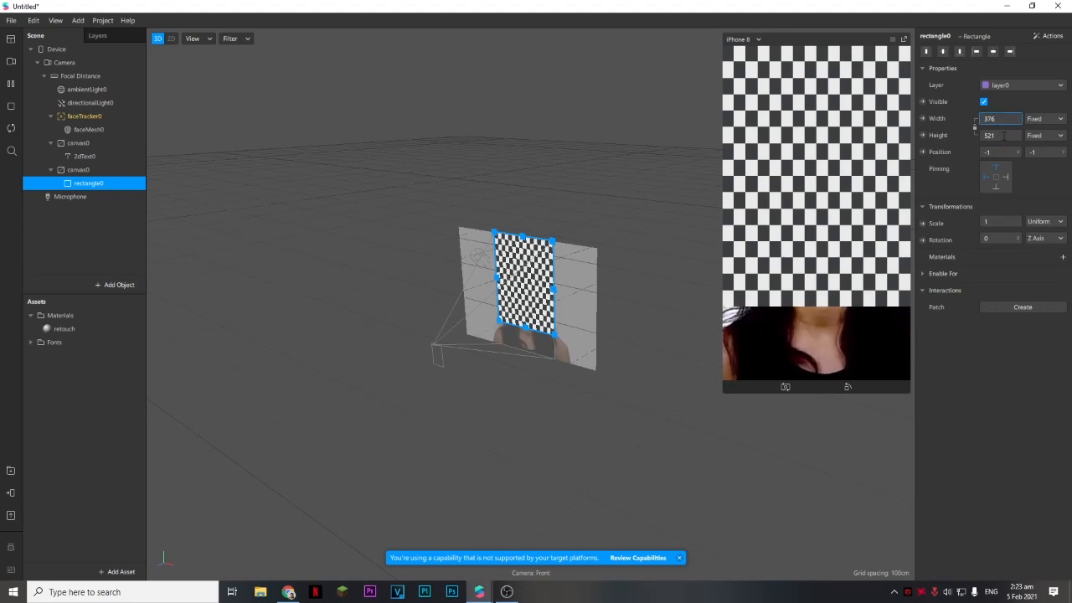
{"action": "left_click", "coordinate": [994, 135]}
{"action": "left_click", "coordinate": [998, 151]}
{"action": "left_click", "coordinate": [992, 118]}
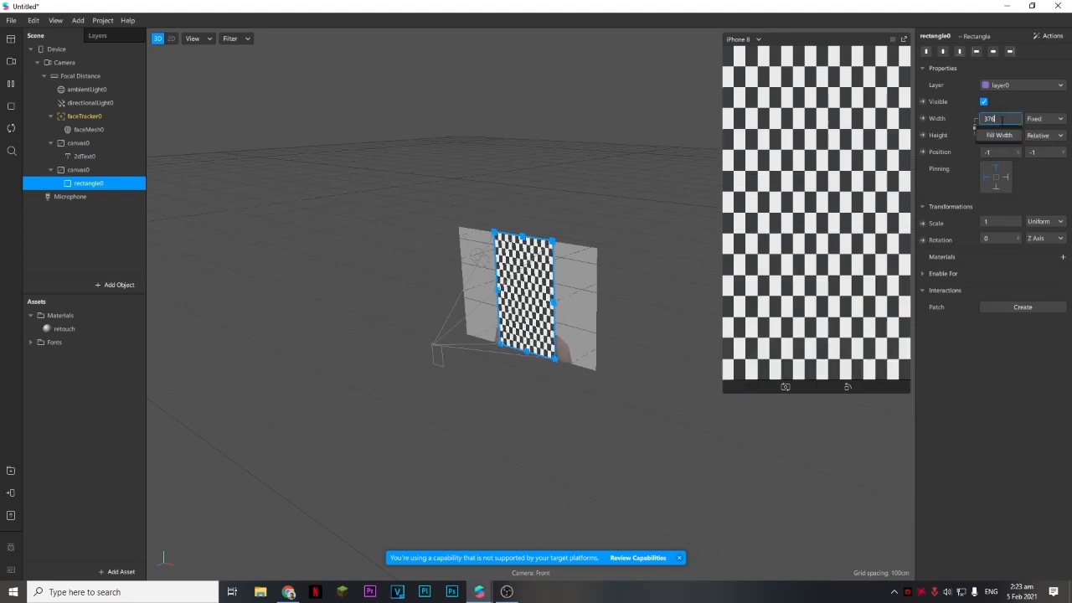
{"action": "left_click", "coordinate": [1000, 135]}
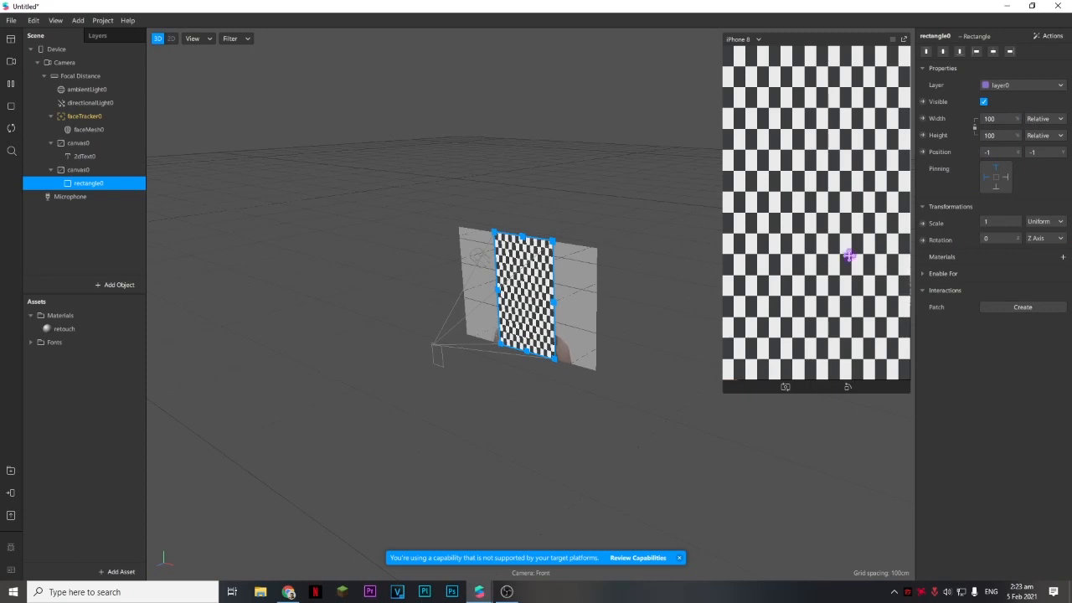
Set the rectangle's horizontal and vertical position to 0
{"action": "left_click", "coordinate": [1009, 154]}
{"action": "key", "text": "Tab"}
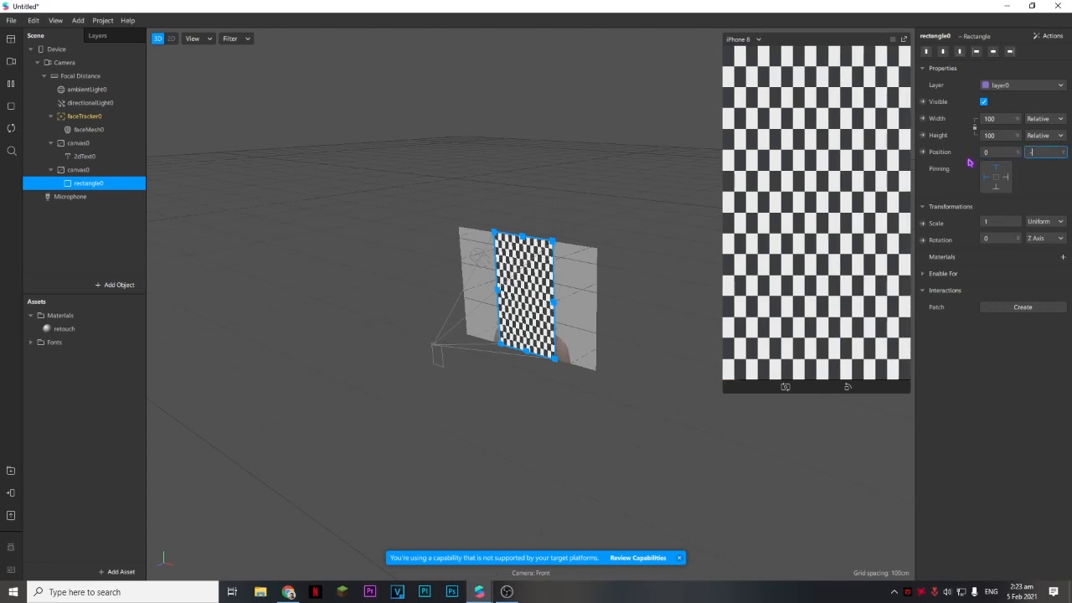
{"action": "type", "text": "0"}
{"action": "key", "text": "Return"}
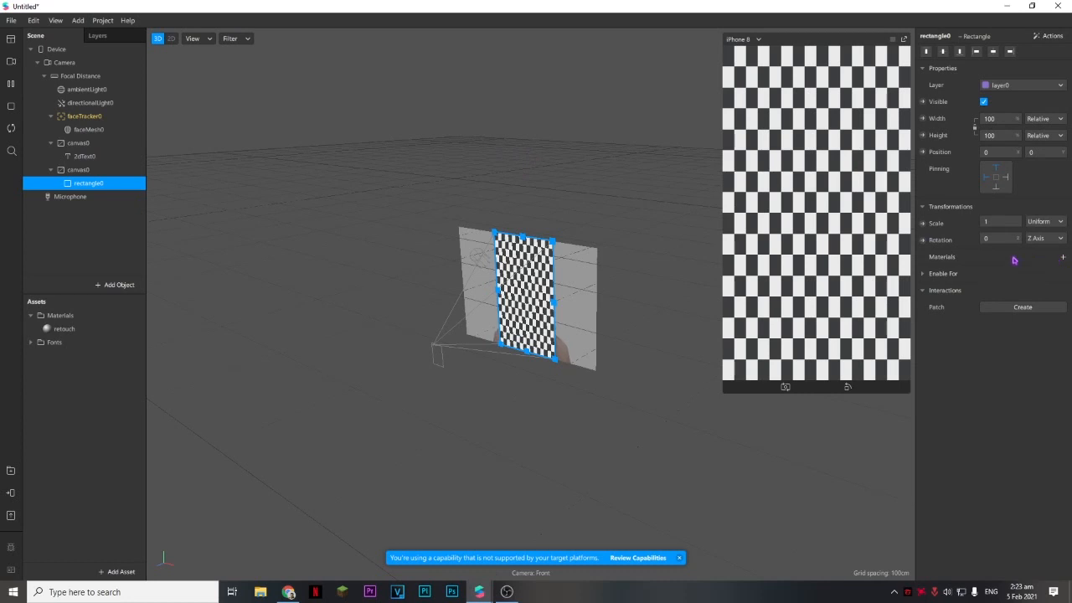
Create a new material for the rectangle and set its shader type to Flat
{"action": "left_click", "coordinate": [1062, 257]}
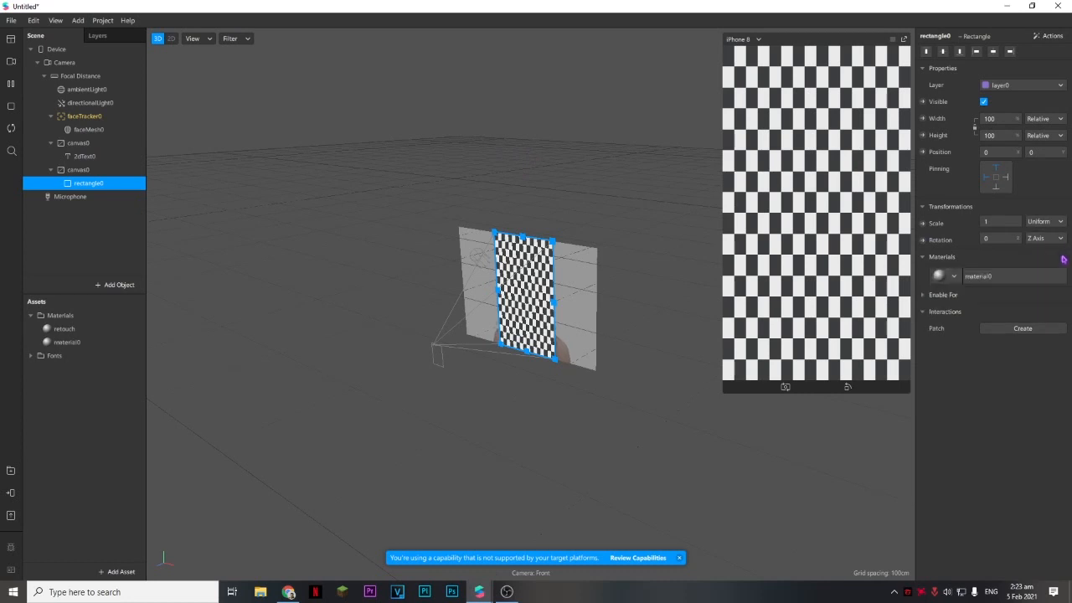
{"action": "left_click", "coordinate": [95, 341]}
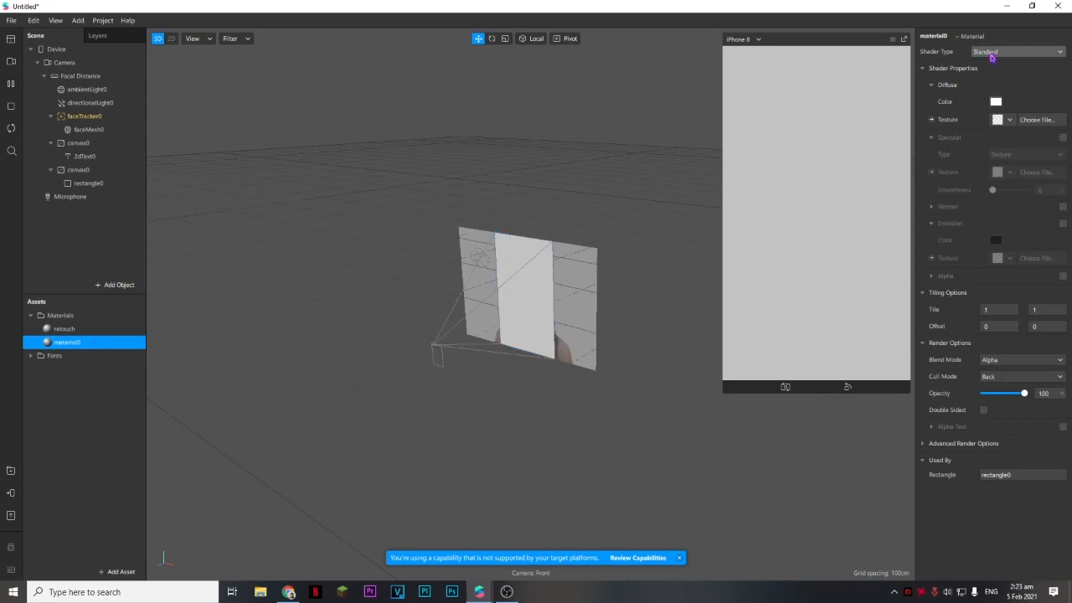
{"action": "left_click", "coordinate": [1005, 52]}
{"action": "left_click", "coordinate": [1007, 56]}
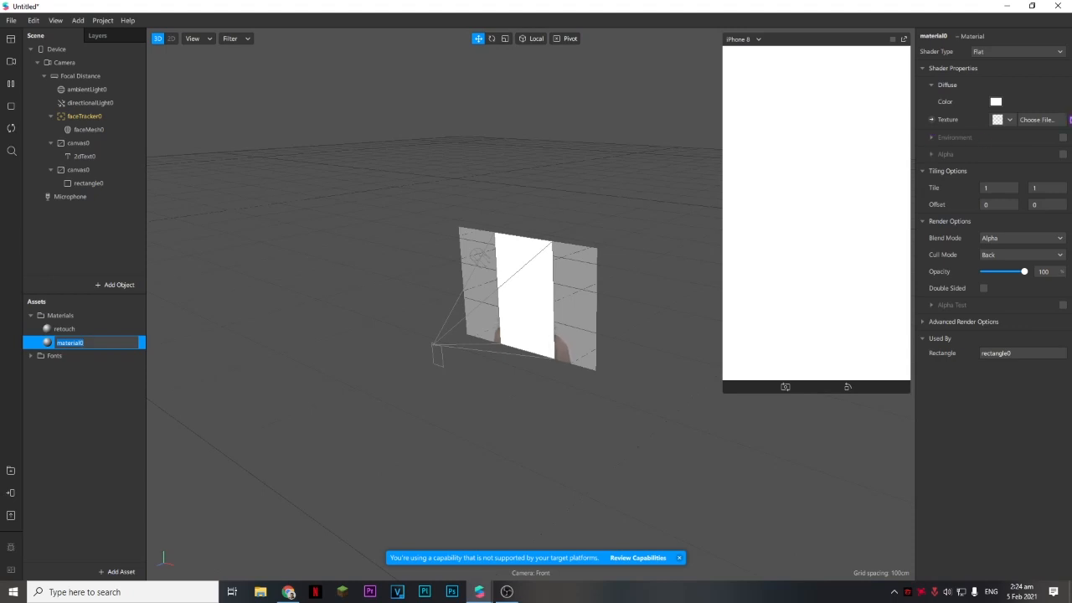
Import the dust-png-45inv image from the AR project's dust folder as a new texture for the rectangle's material
{"action": "left_click", "coordinate": [1002, 120]}
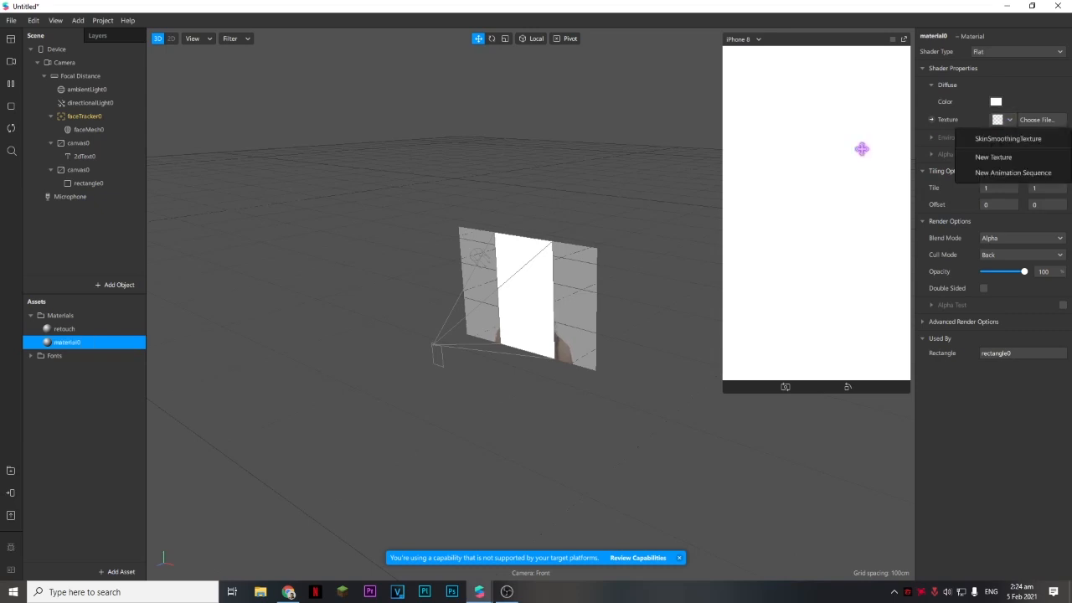
{"action": "left_click", "coordinate": [1005, 157]}
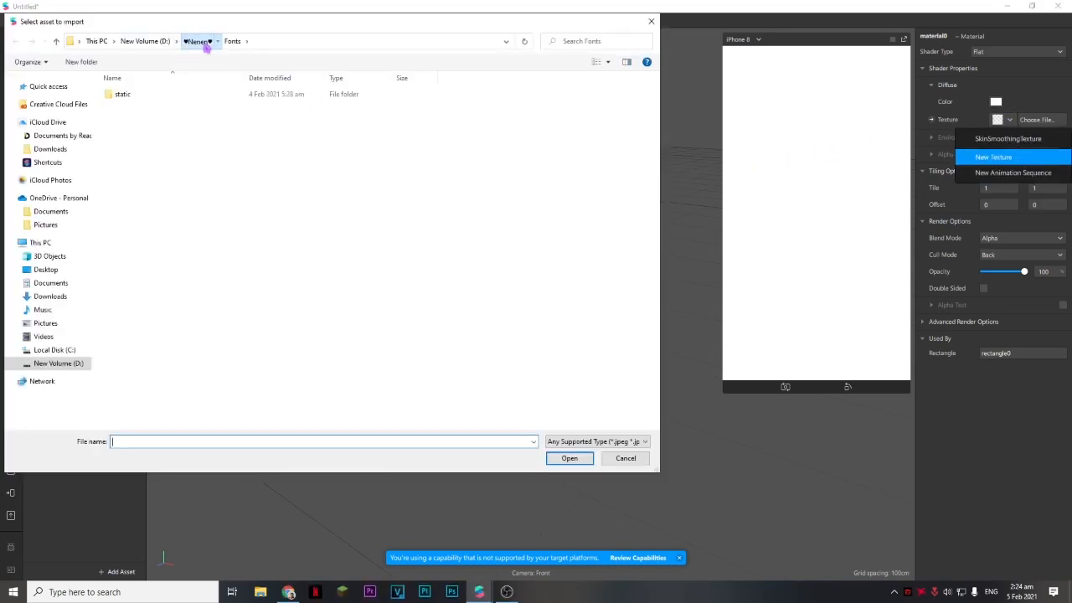
{"action": "double_click", "coordinate": [134, 95]}
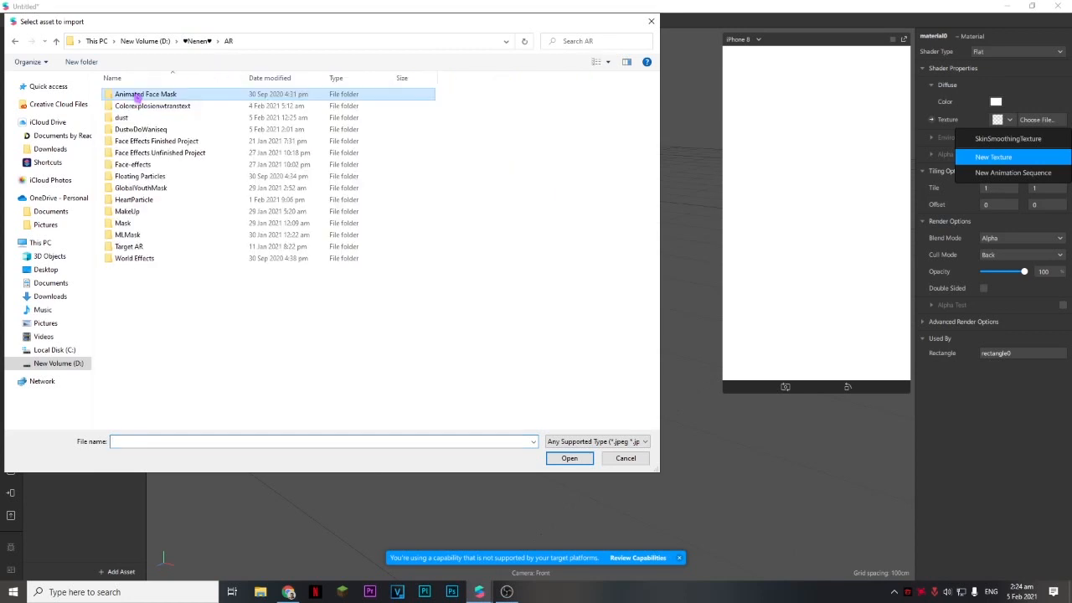
{"action": "double_click", "coordinate": [134, 118]}
{"action": "scroll", "coordinate": [486, 259], "scroll_direction": "down", "scroll_amount": 6}
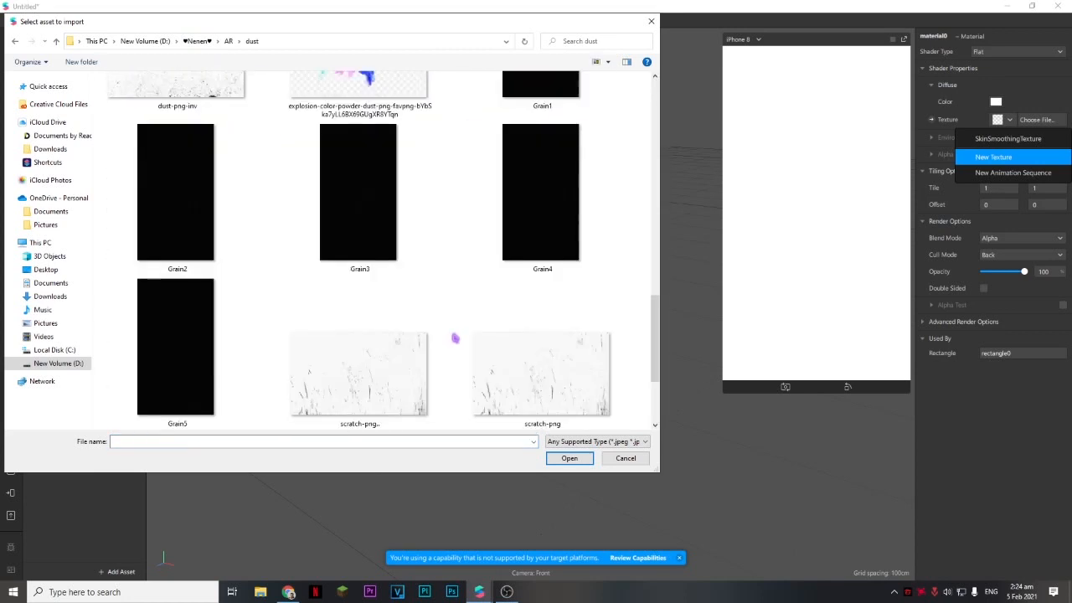
{"action": "scroll", "coordinate": [454, 338], "scroll_direction": "down", "scroll_amount": 2}
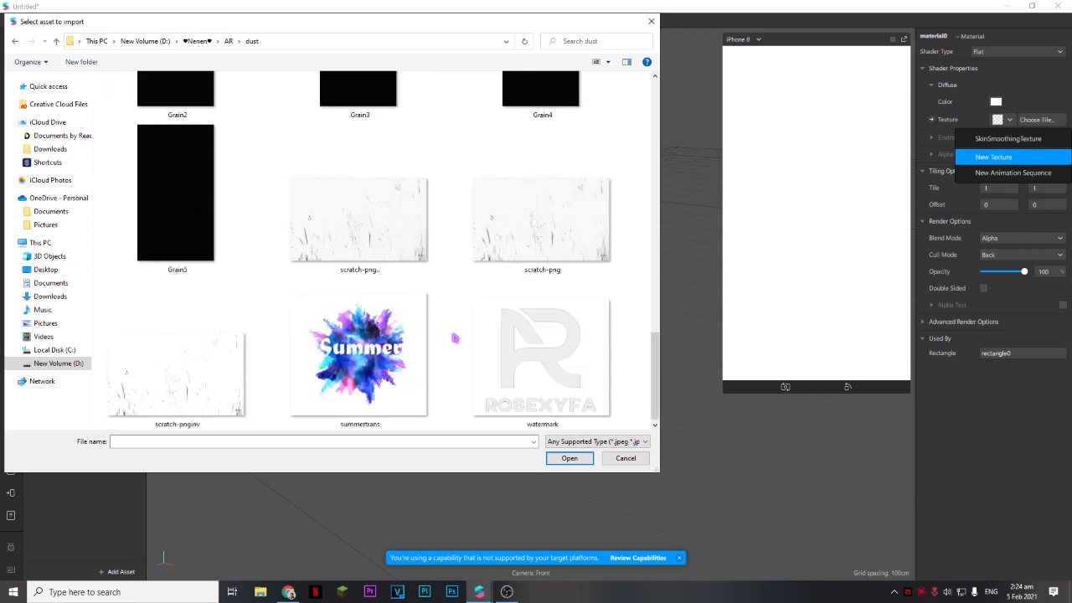
{"action": "scroll", "coordinate": [455, 338], "scroll_direction": "up", "scroll_amount": 5}
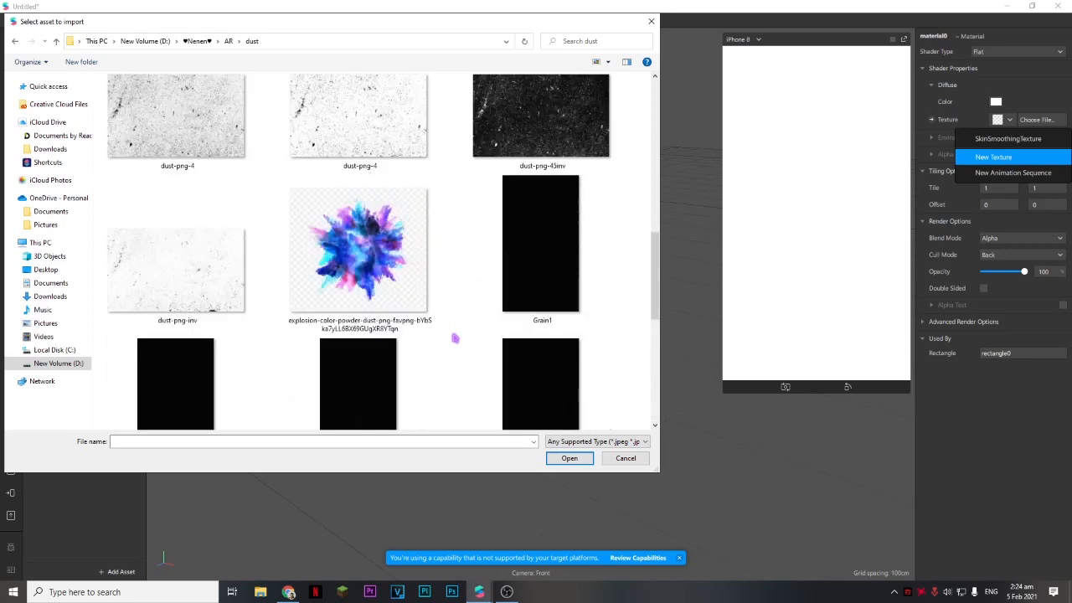
{"action": "left_click", "coordinate": [546, 112]}
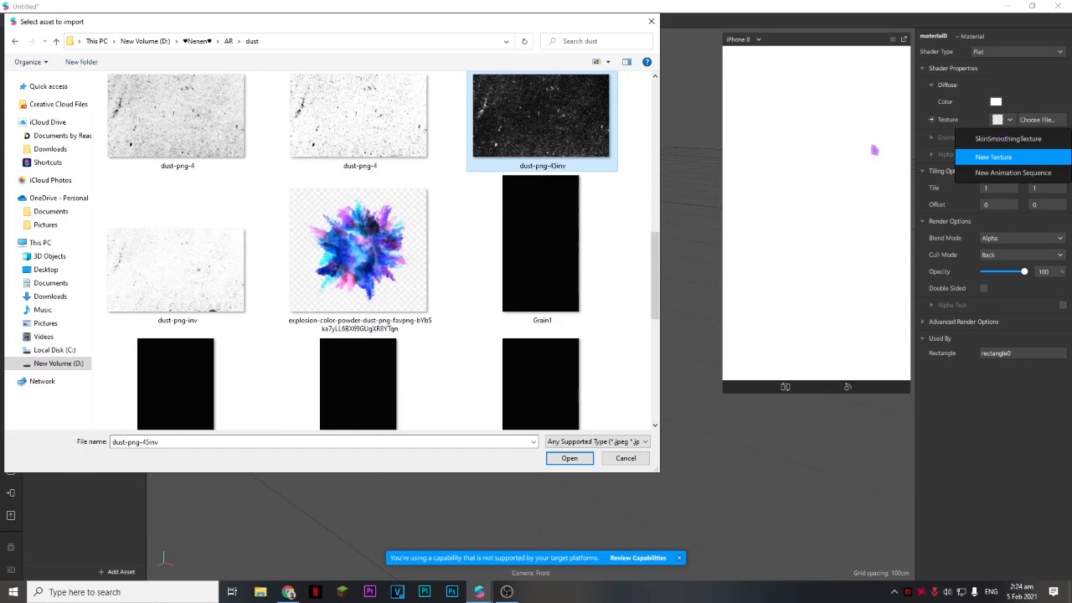
{"action": "left_click", "coordinate": [573, 458]}
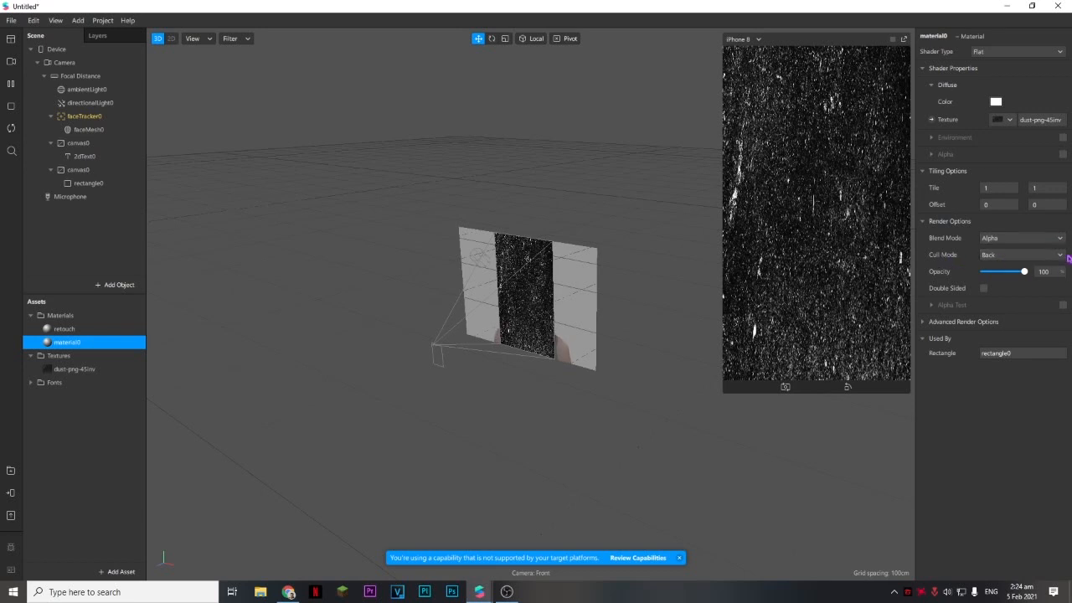
Set the dust material's blend mode to Screen and lower its opacity to about 38%
{"action": "left_click", "coordinate": [1049, 239]}
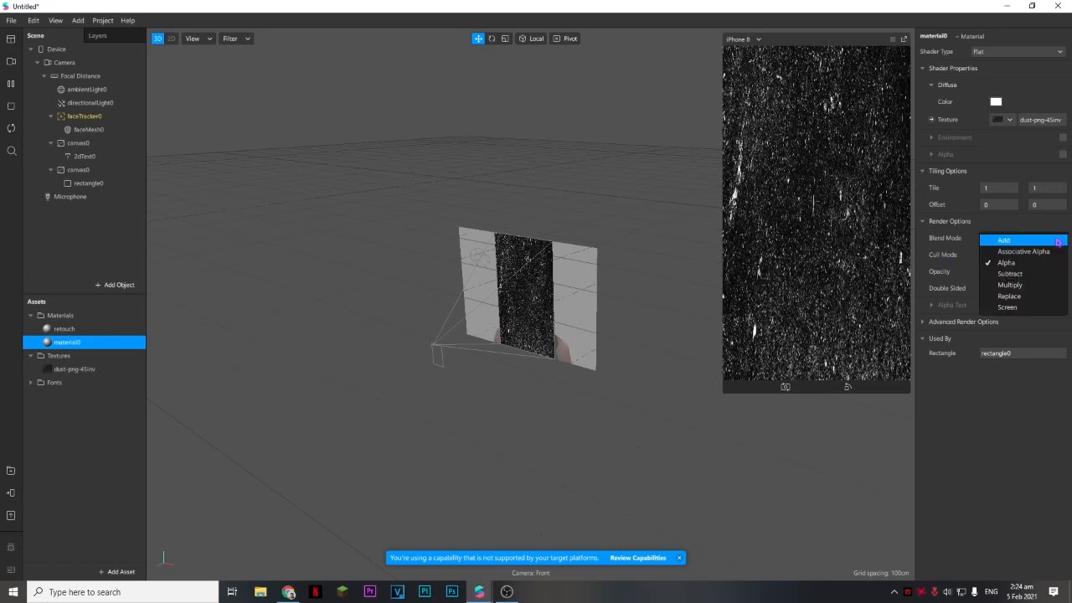
{"action": "left_click", "coordinate": [1018, 307]}
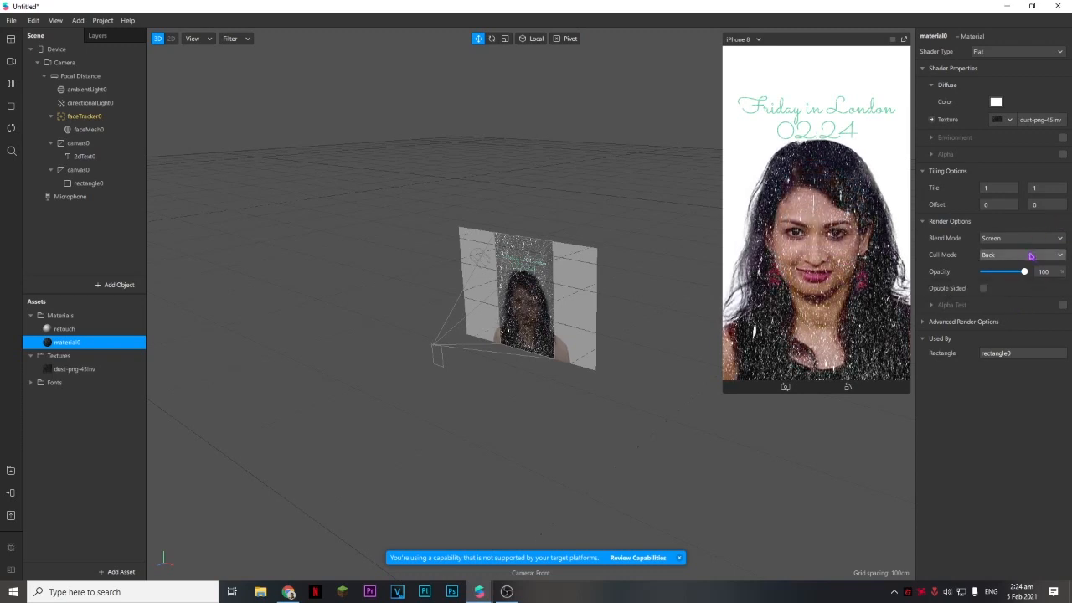
{"action": "left_click_drag", "start_coordinate": [1024, 272], "coordinate": [1001, 280]}
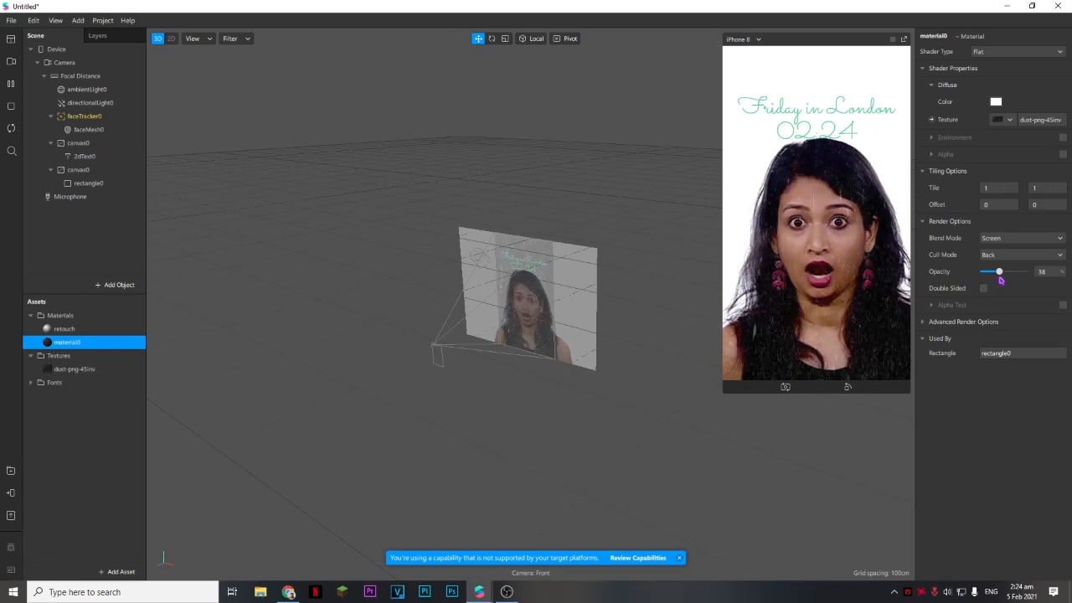